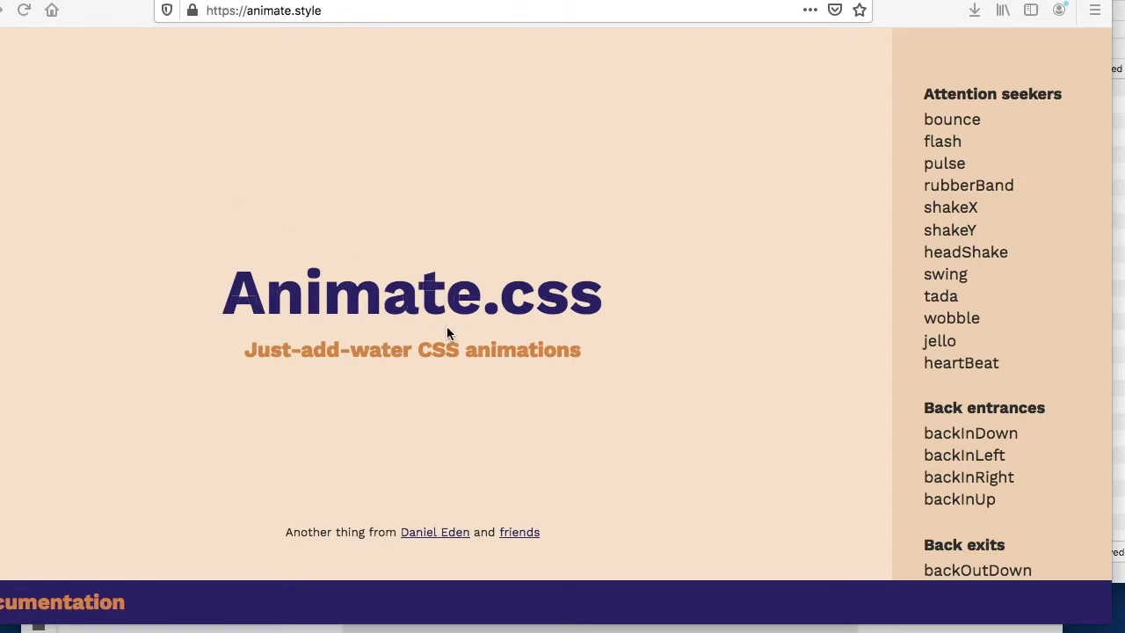
Preview the bounce animation on the Animate.css site.
click(966, 121)
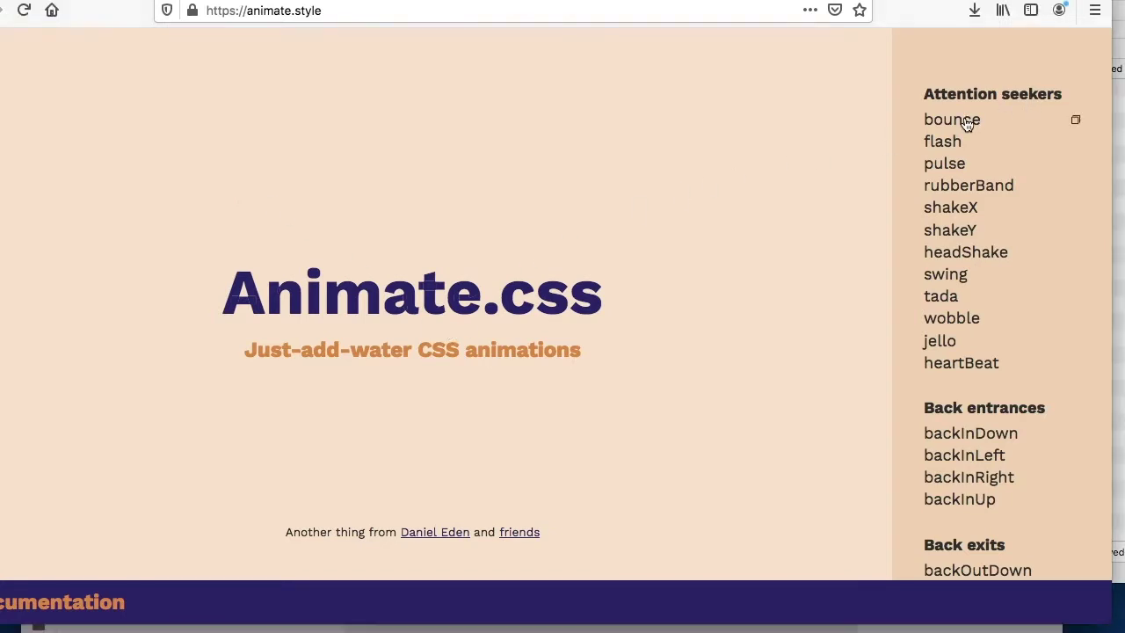
click(967, 121)
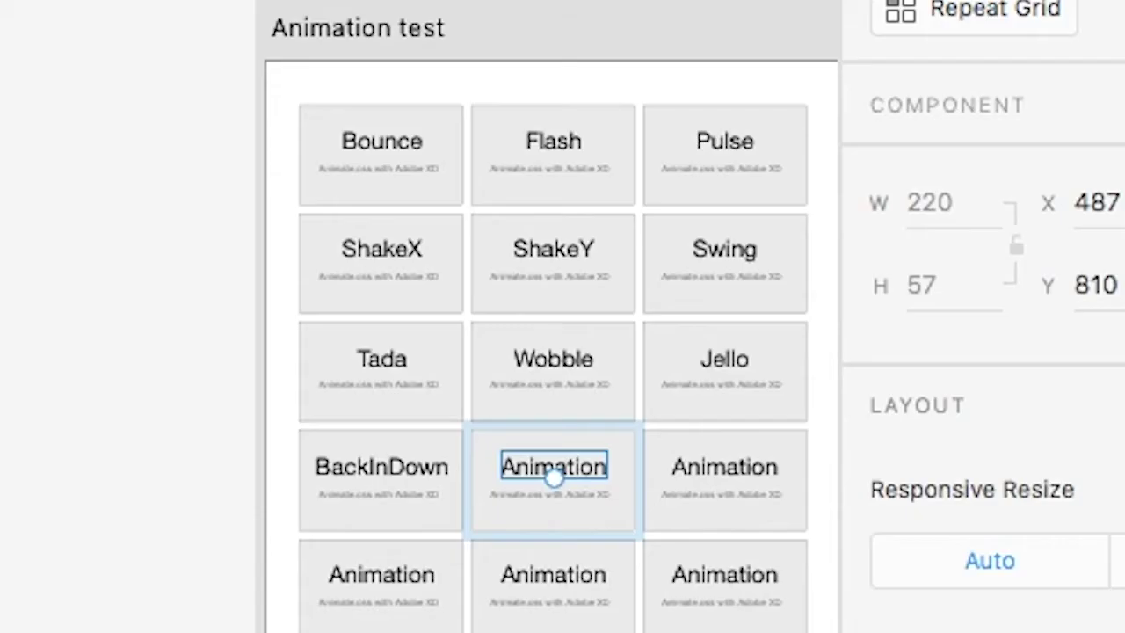
Relabel five successive Animation cards as BackInUp, BackOutLeft, BackOutRight, BounceInDown and BounceOutUp.
text(BackInUp)
double_click(723, 472)
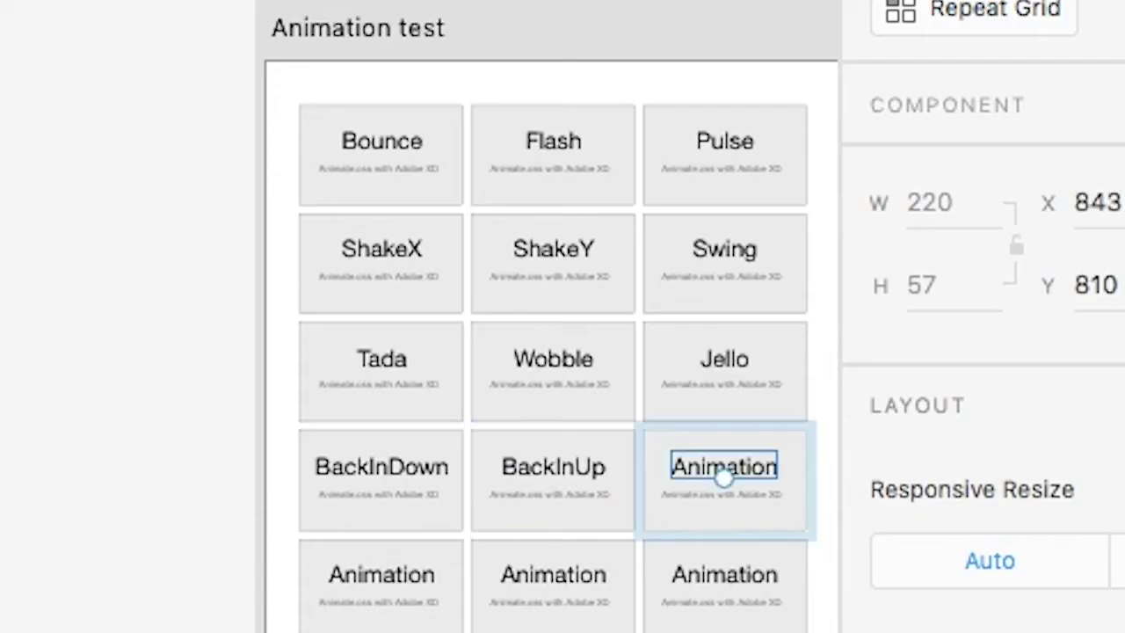
text(BackOutLeft)
double_click(381, 573)
text(BackOutRight)
double_click(555, 573)
text(BounceDown)
double_click(725, 565)
text(BounceUp)
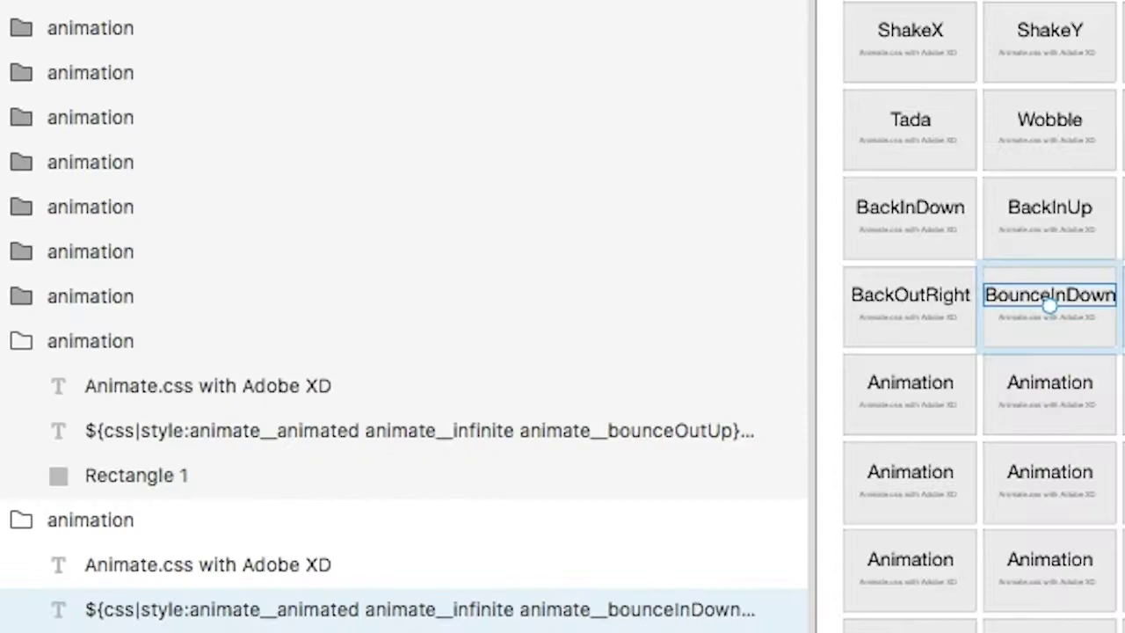
double_click(1046, 395)
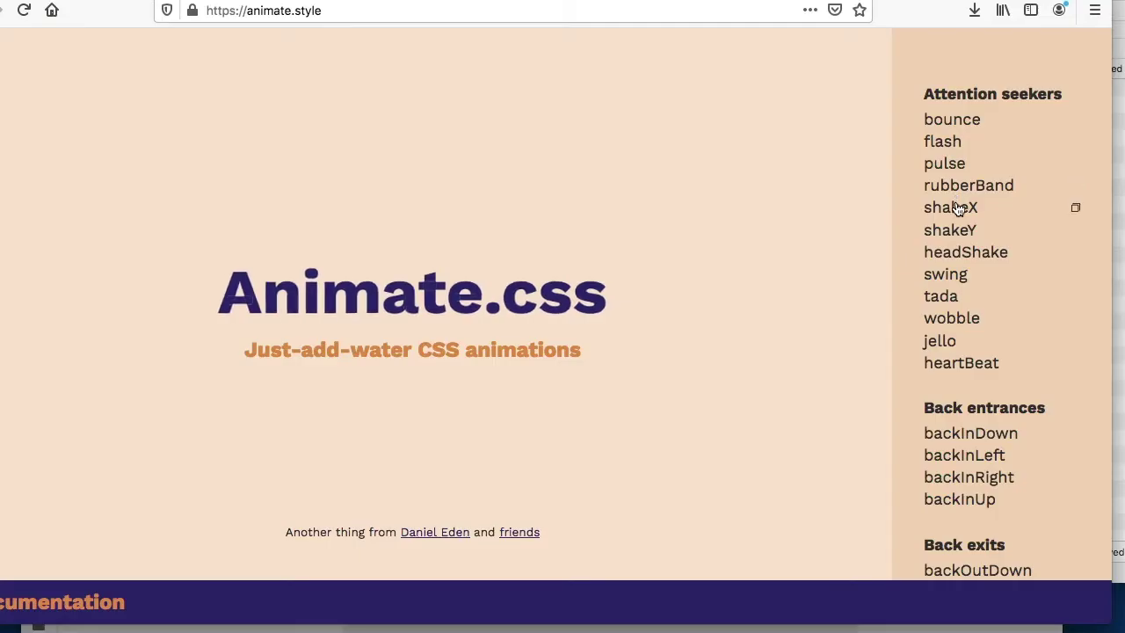
Preview the shakeX and shakeY animations on the Animate.css site and look through the exported animation test page.
click(935, 211)
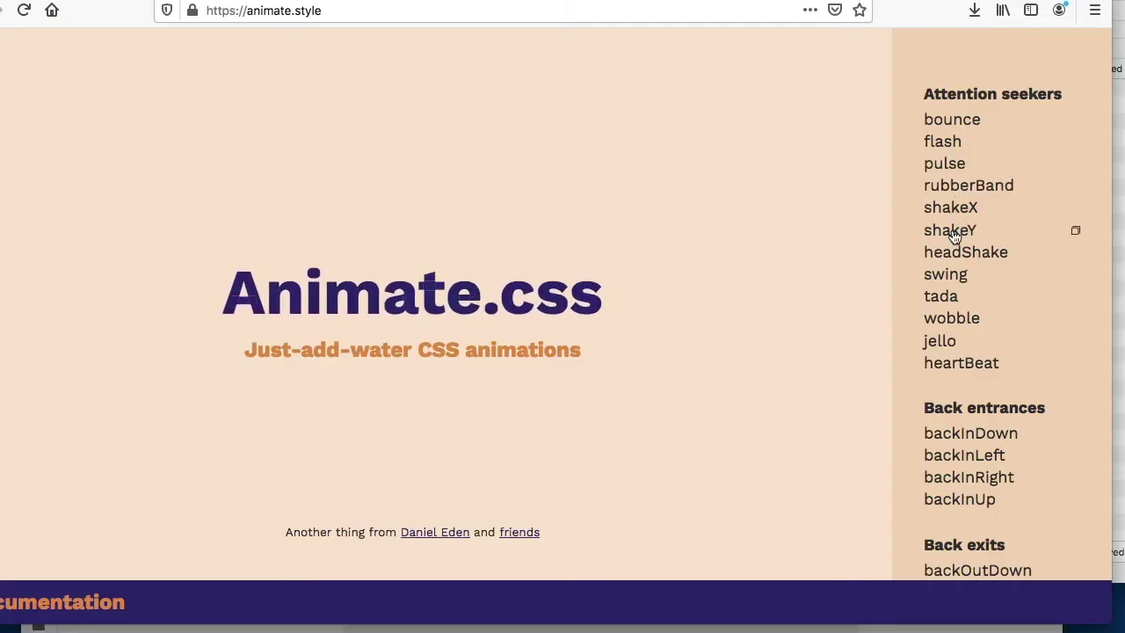
click(956, 232)
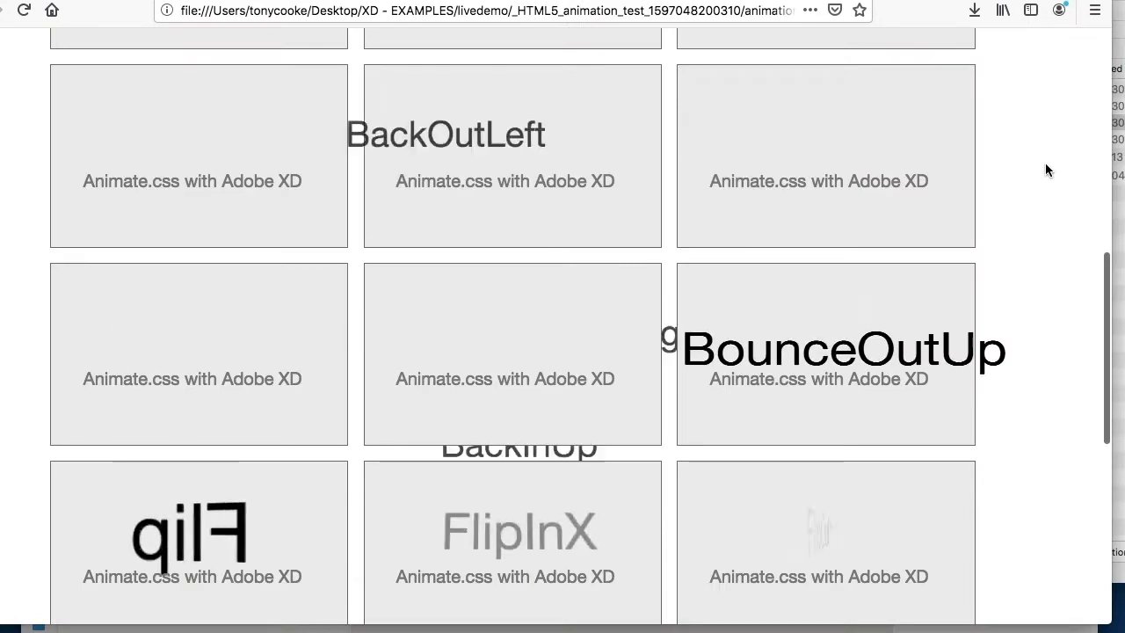
scroll(1045, 170, down, 5)
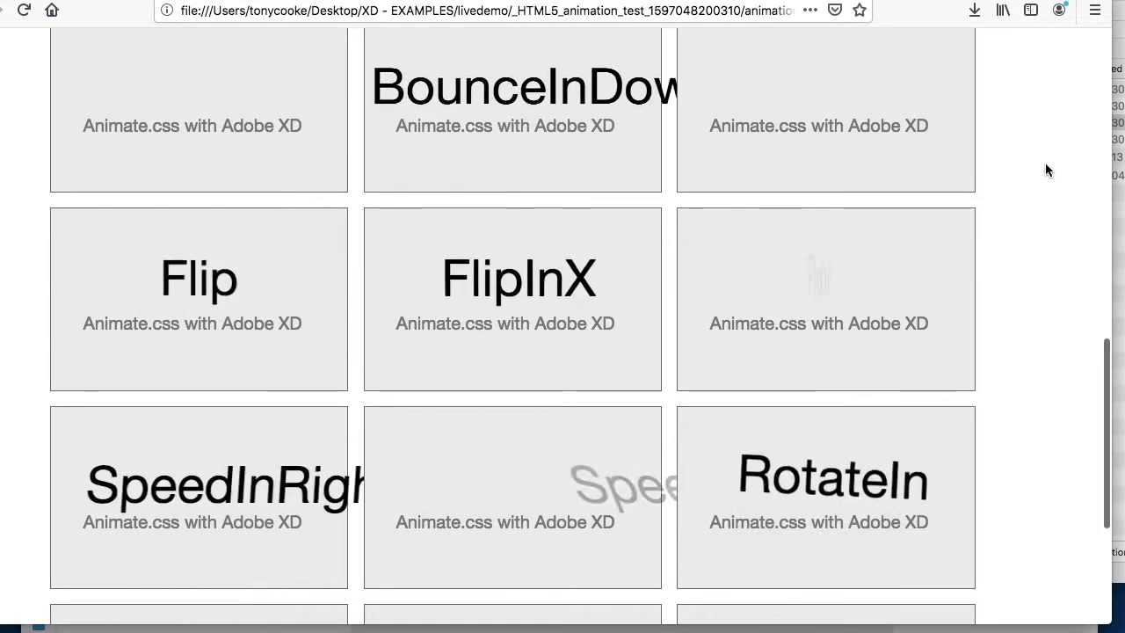
scroll(1046, 166, down, 5)
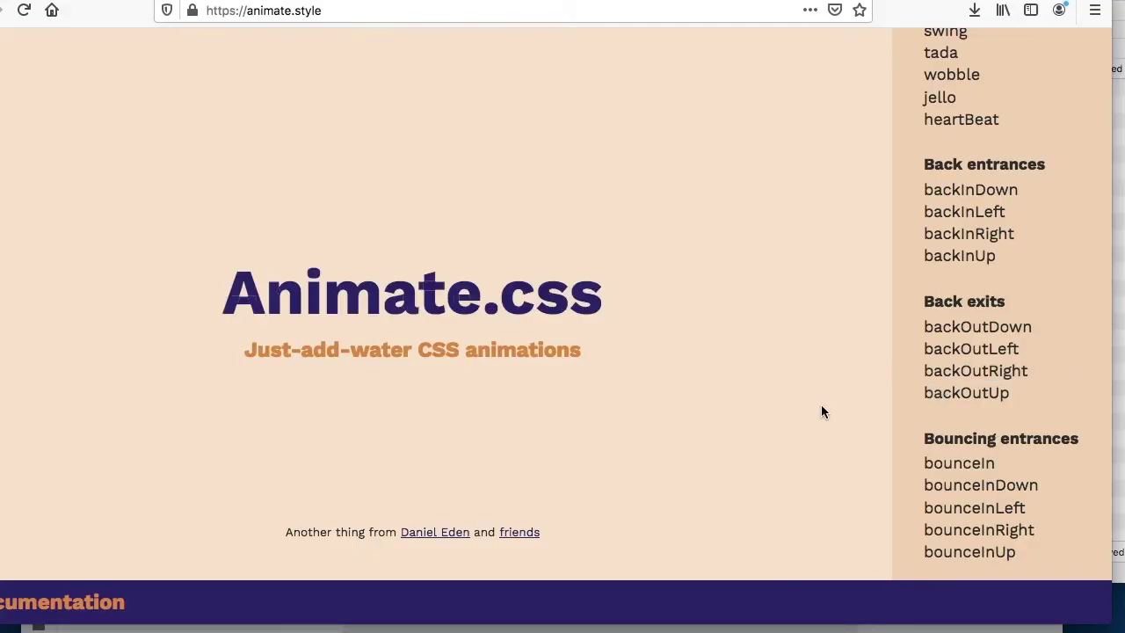
Examine the installation instructions in the Animate.css documentation, down to the CDN link and basic usage.
scroll(499, 389, down, 10)
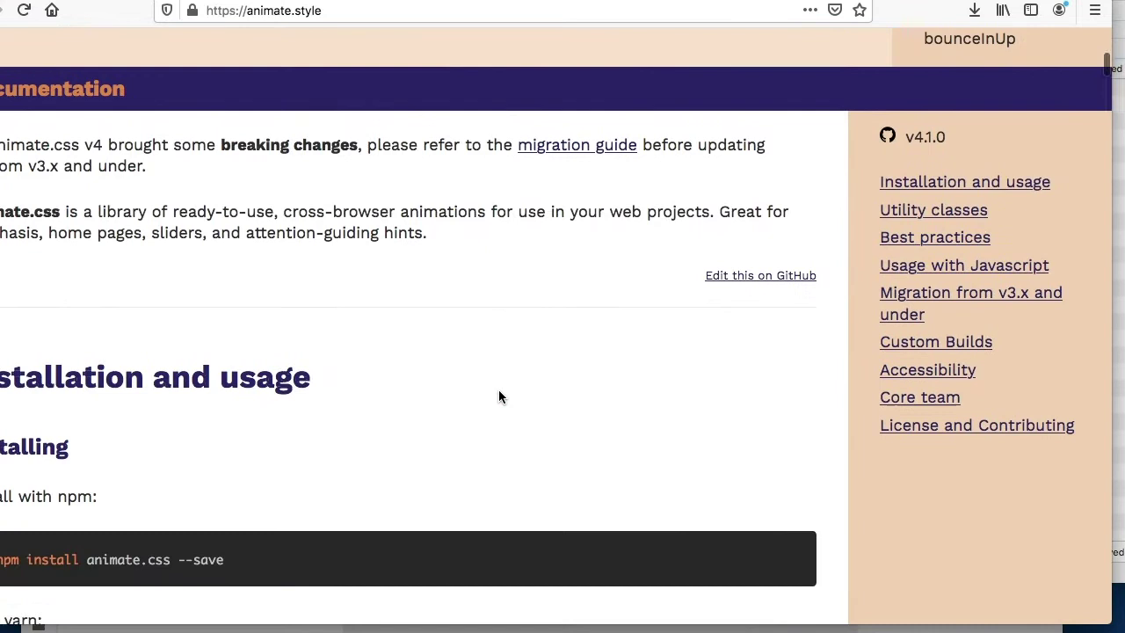
scroll(498, 397, down, 4)
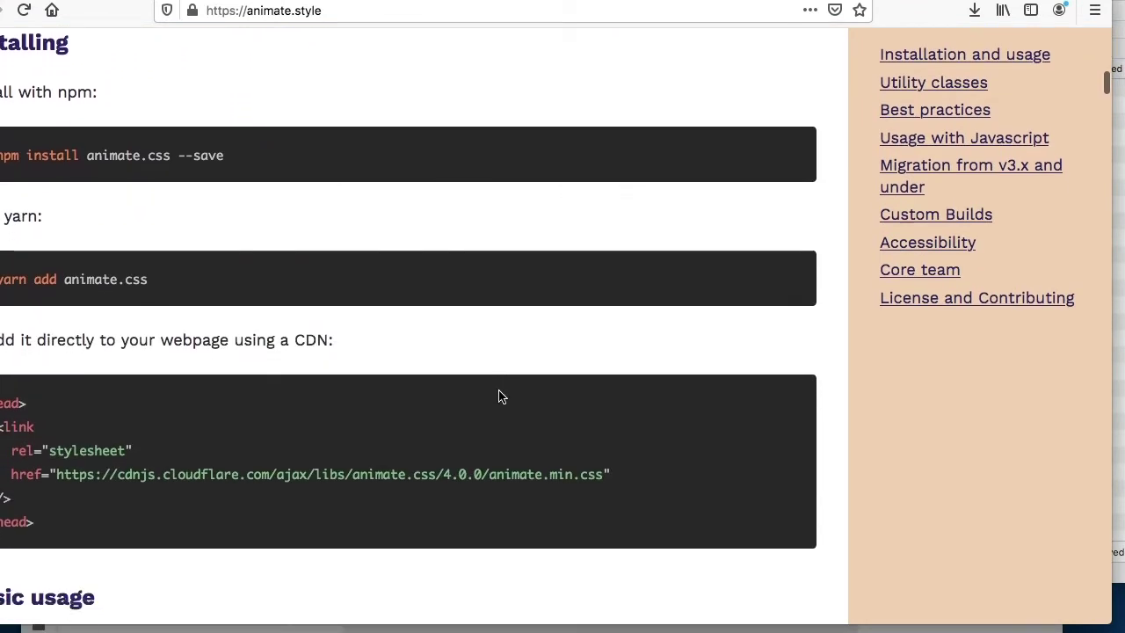
scroll(498, 397, down, 2)
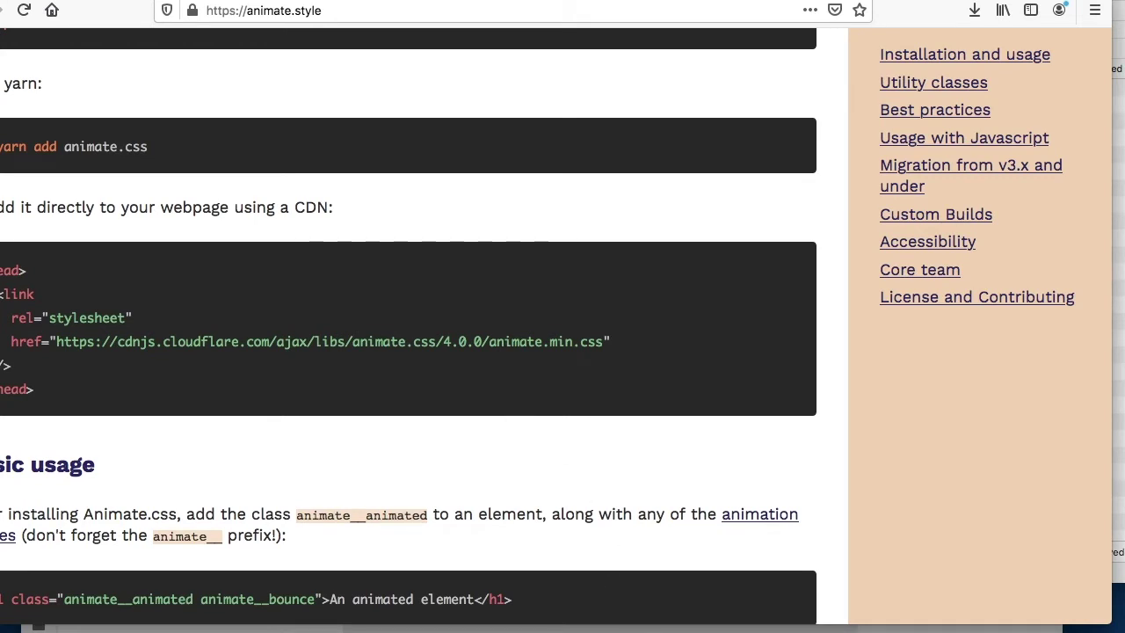
Switch to Adobe XD and draw a rectangle about 788 × 484 near the artboard's upper-left corner, filled light grey.
key(super+Tab)
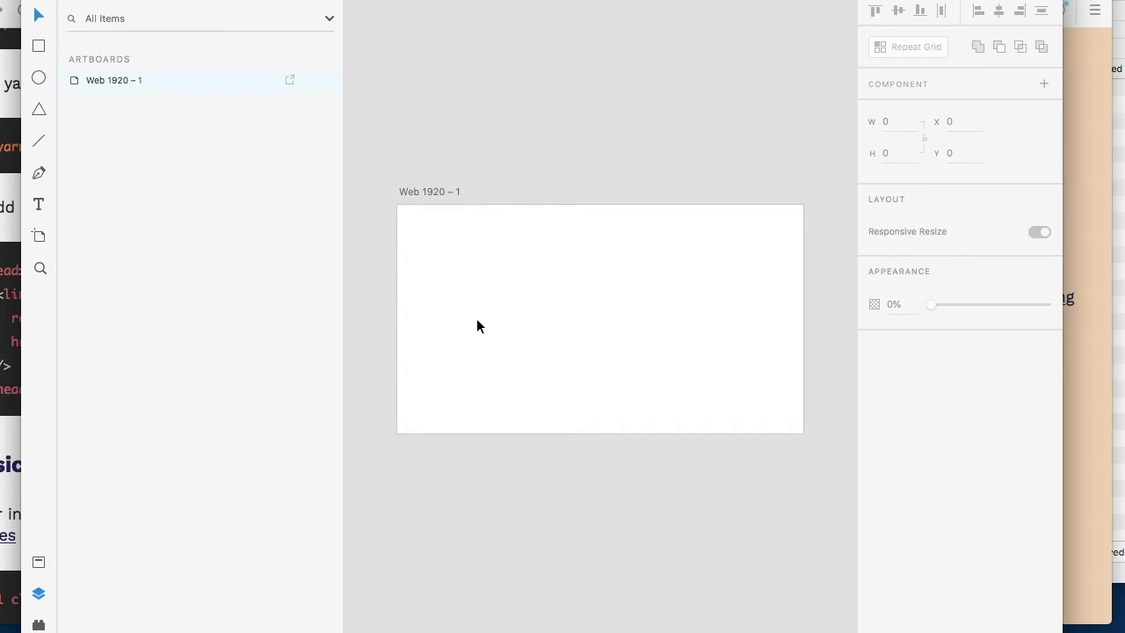
click(43, 45)
drag(421, 231, 587, 332)
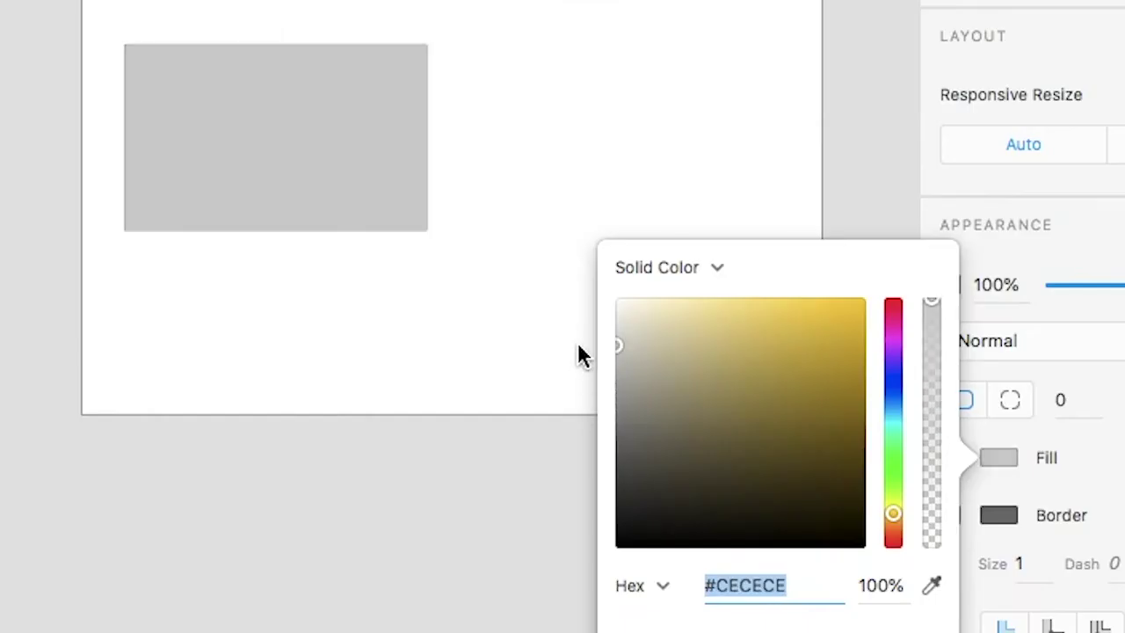
drag(671, 394, 662, 370)
drag(567, 310, 570, 327)
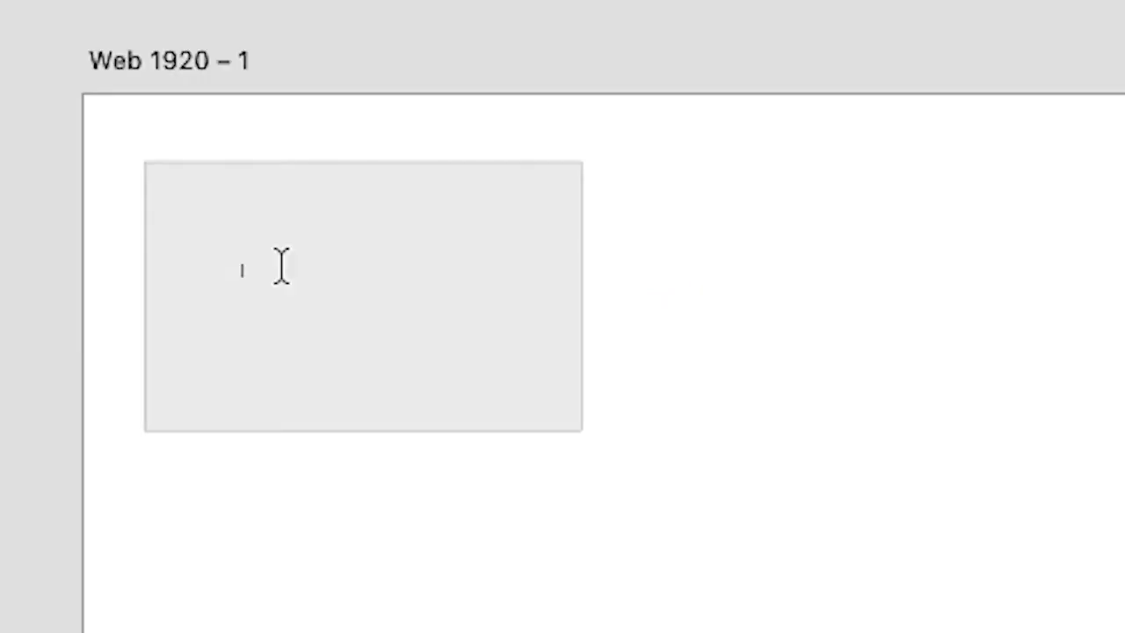
Add the title text "Animation" inside the grey rectangle.
text(ea)
key(super+a)
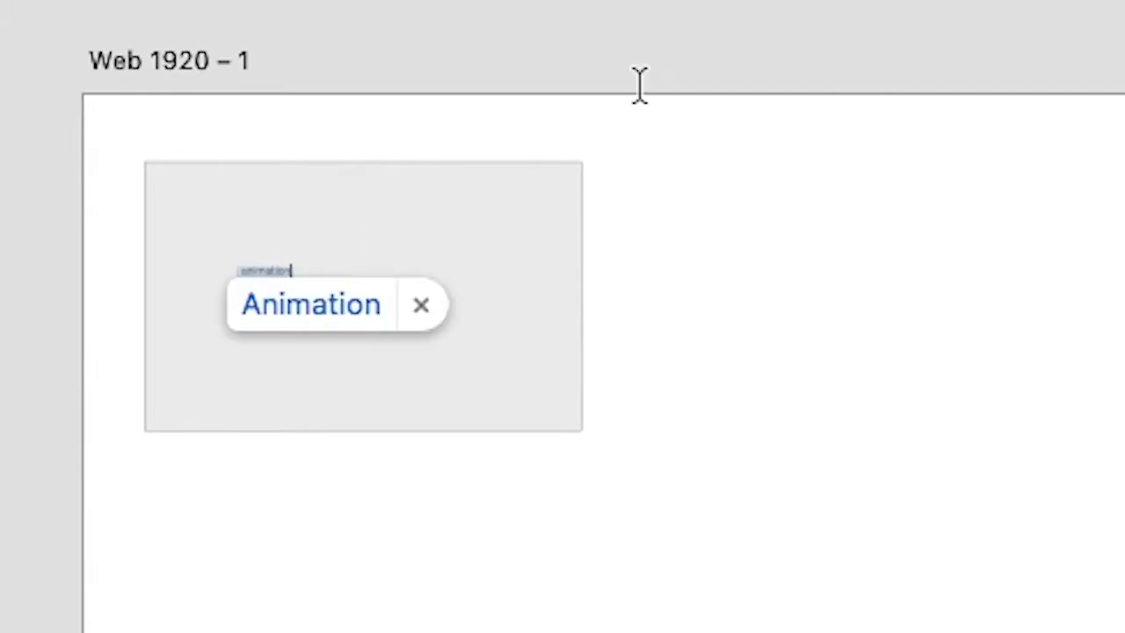
key(Escape)
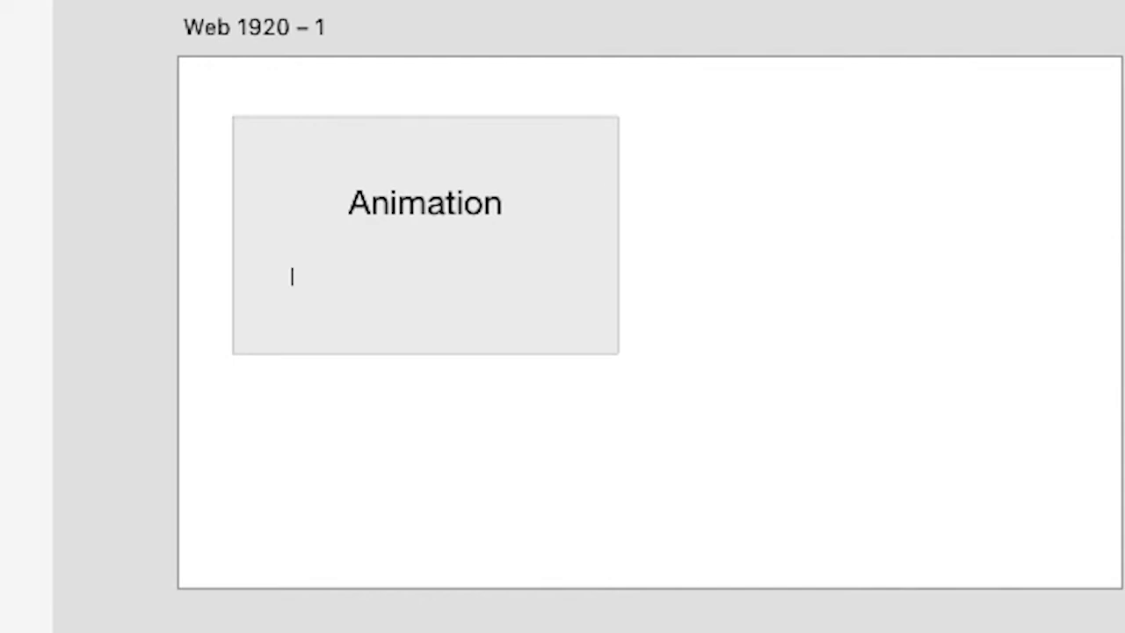
Add the text "Animate.css with Adobe XD" and centre it beneath the Animation title inside the rectangle.
click(292, 277)
text(Animate.css)
text( with Adobe XD)
key(Escape)
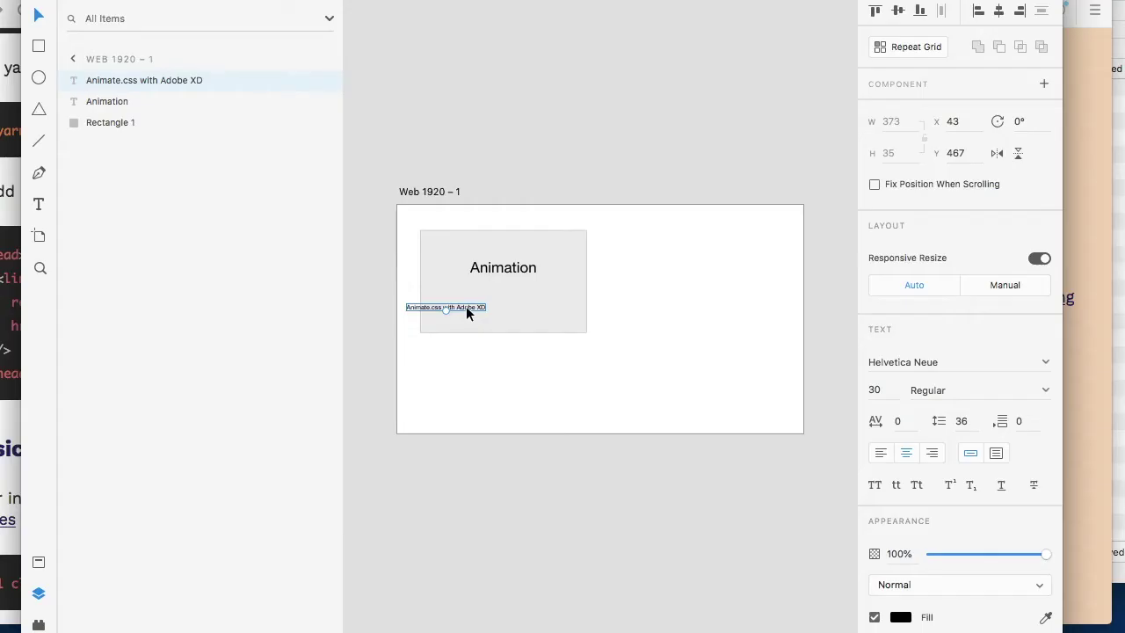
drag(466, 306, 528, 294)
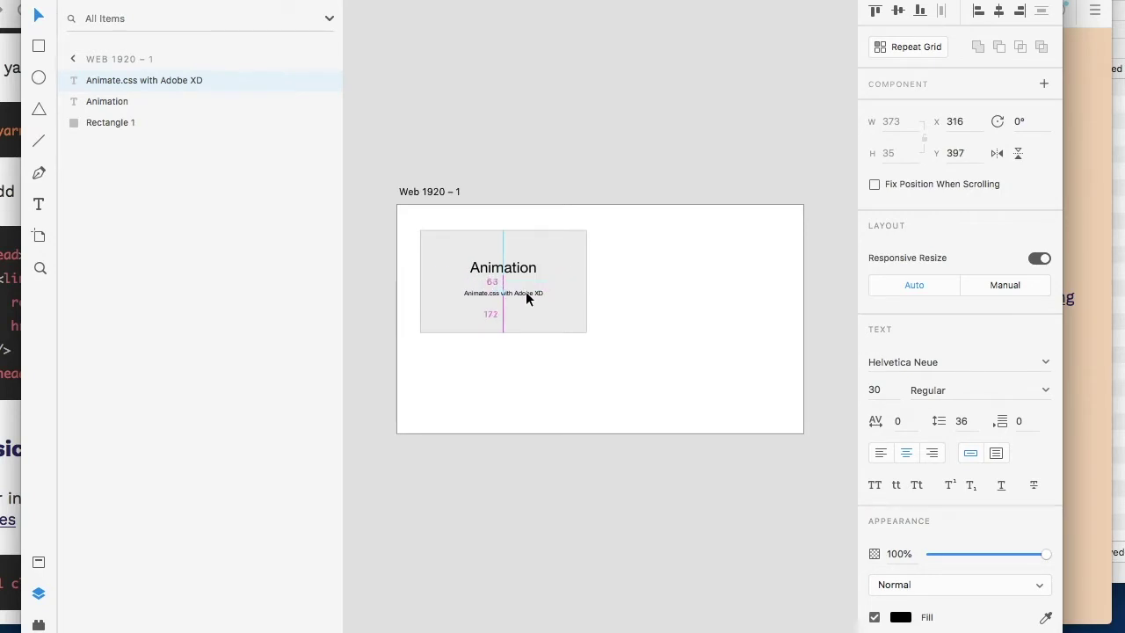
Enlarge the title and subtitle together, bringing the subtitle to size 49, and centre both in the grey rectangle.
click(494, 329)
scroll(494, 329, up, 3)
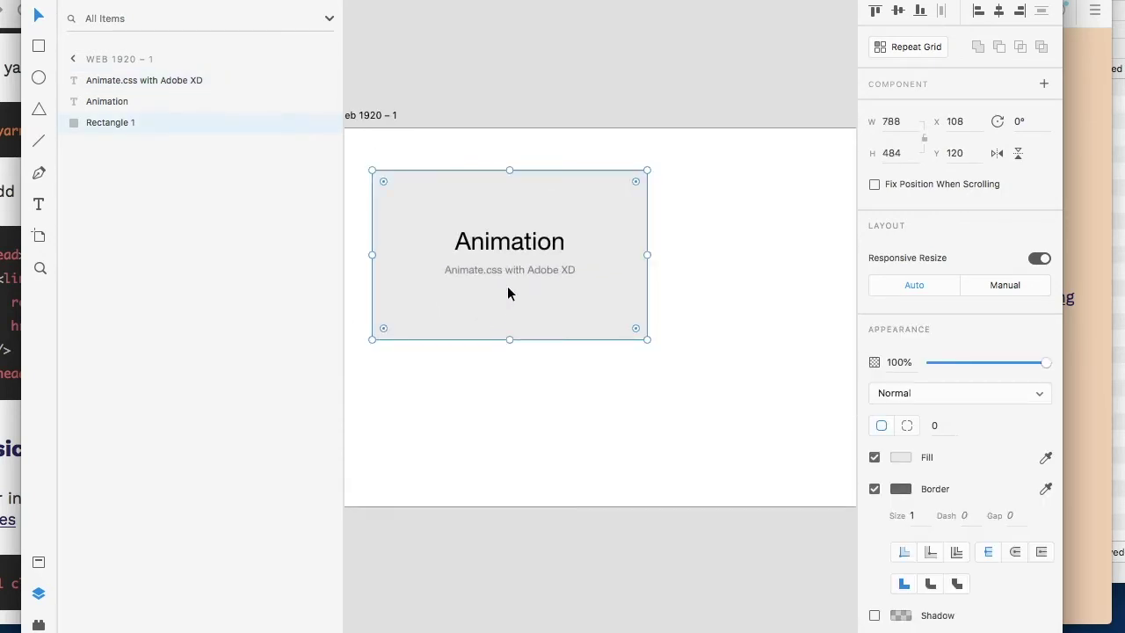
scroll(513, 293, left, 1)
click(522, 255)
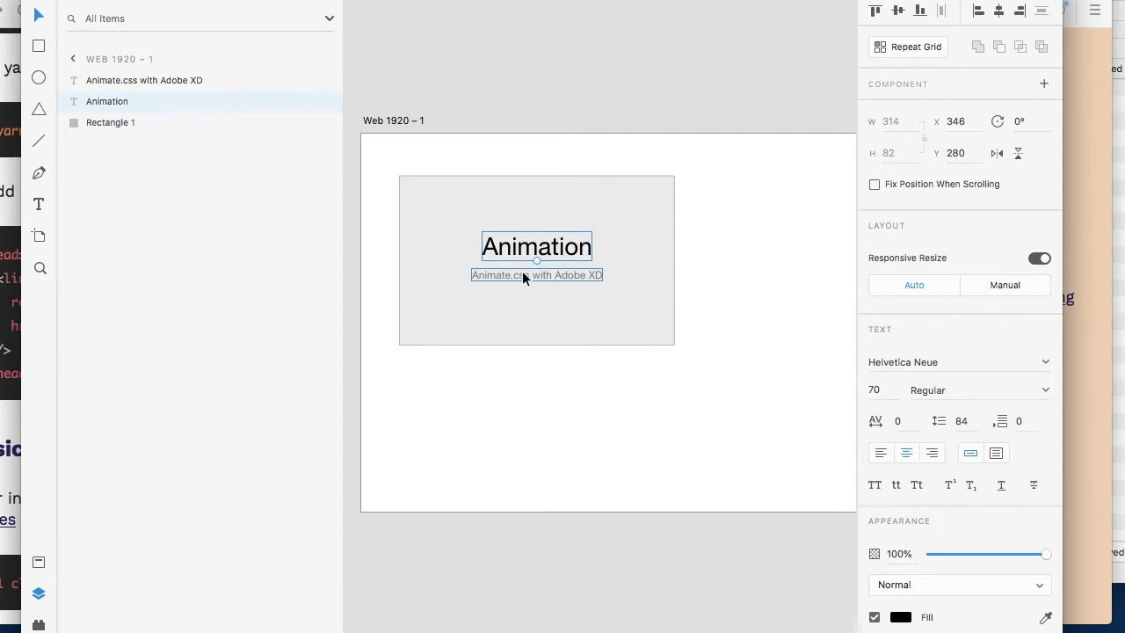
shift+click(523, 271)
drag(604, 281, 689, 346)
drag(560, 263, 519, 252)
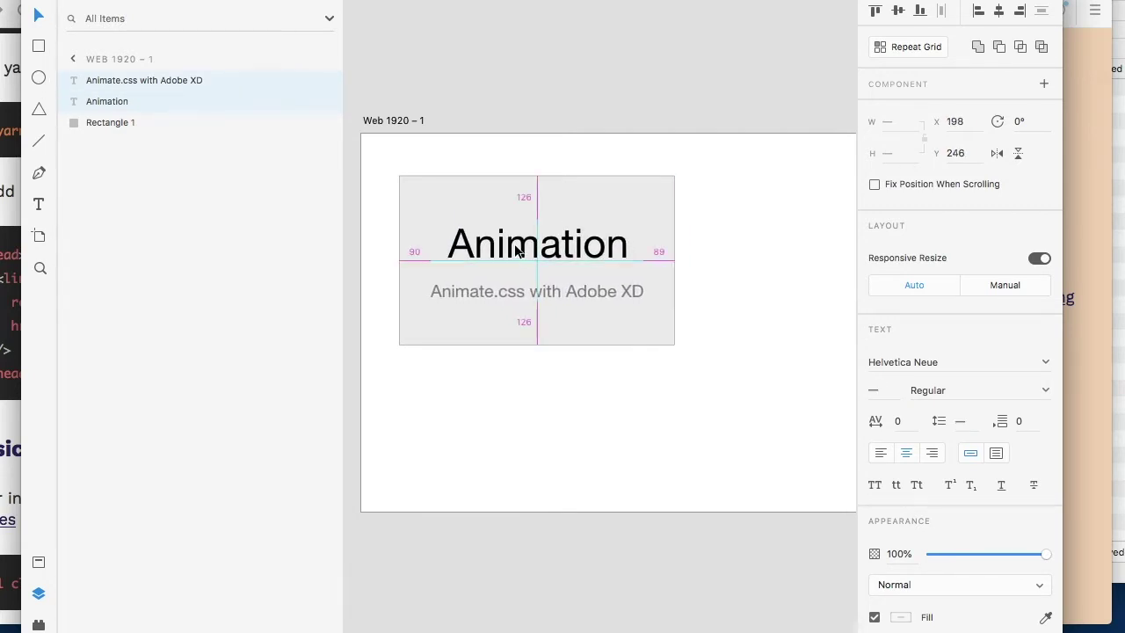
click(528, 320)
drag(517, 297, 513, 291)
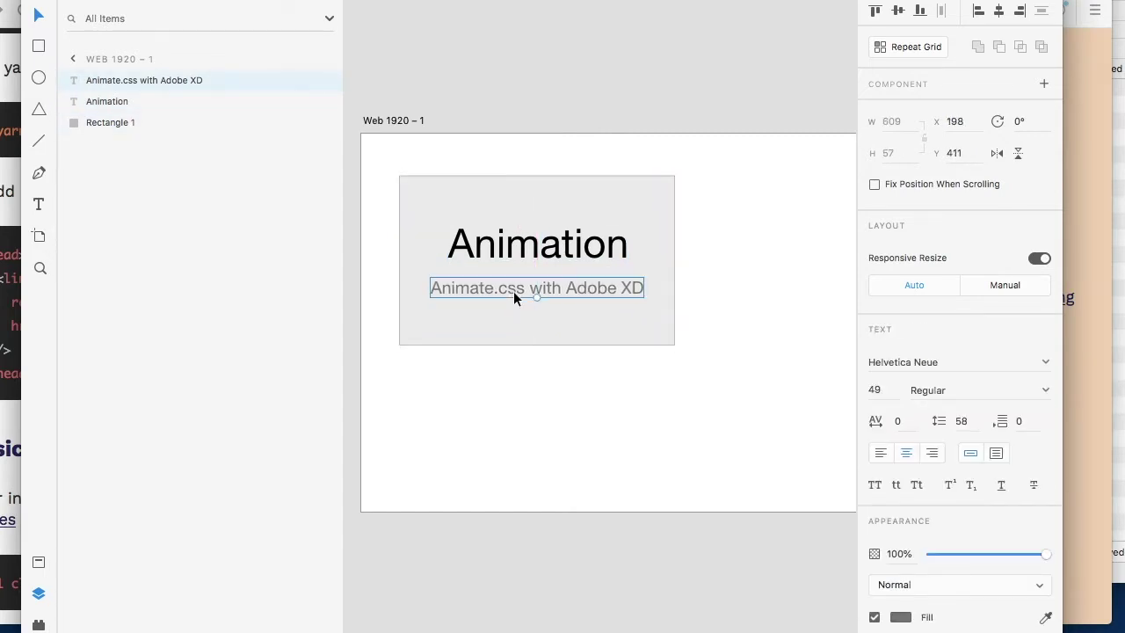
click(552, 397)
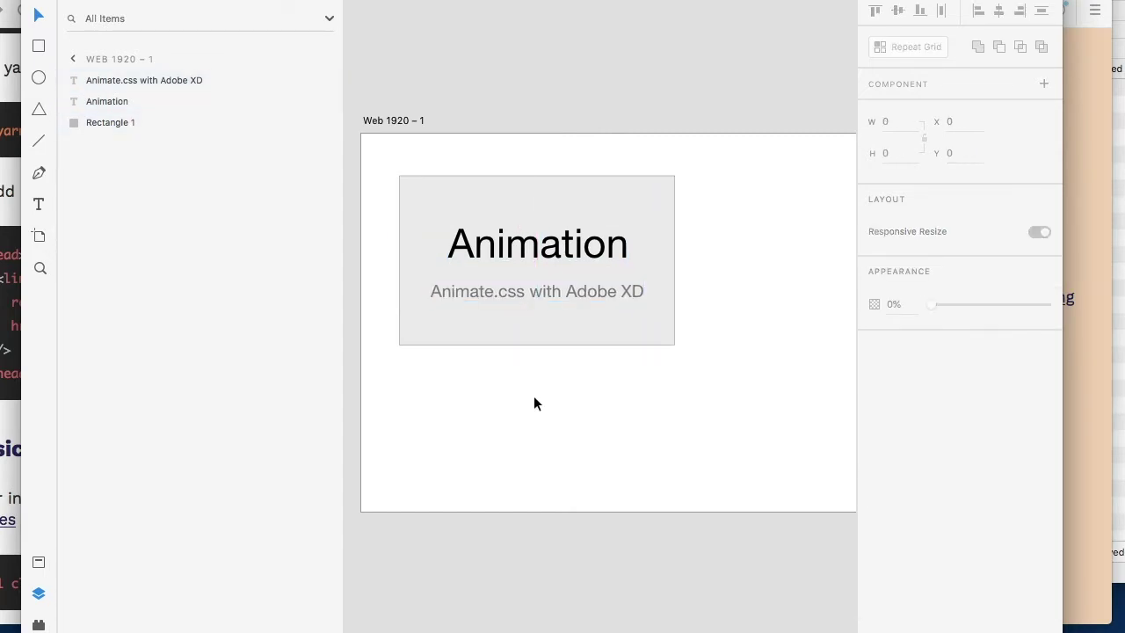
Switch to the browser and copy the Animate.css CDN stylesheet link tag from the installation instructions.
click(1, 359)
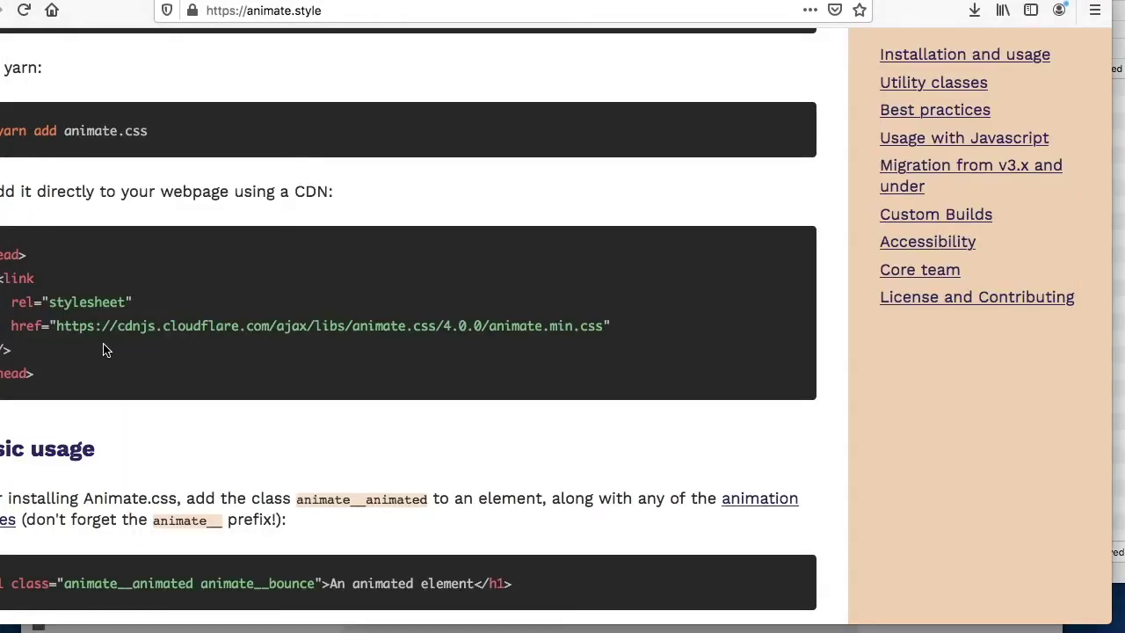
scroll(275, 294, up, 3)
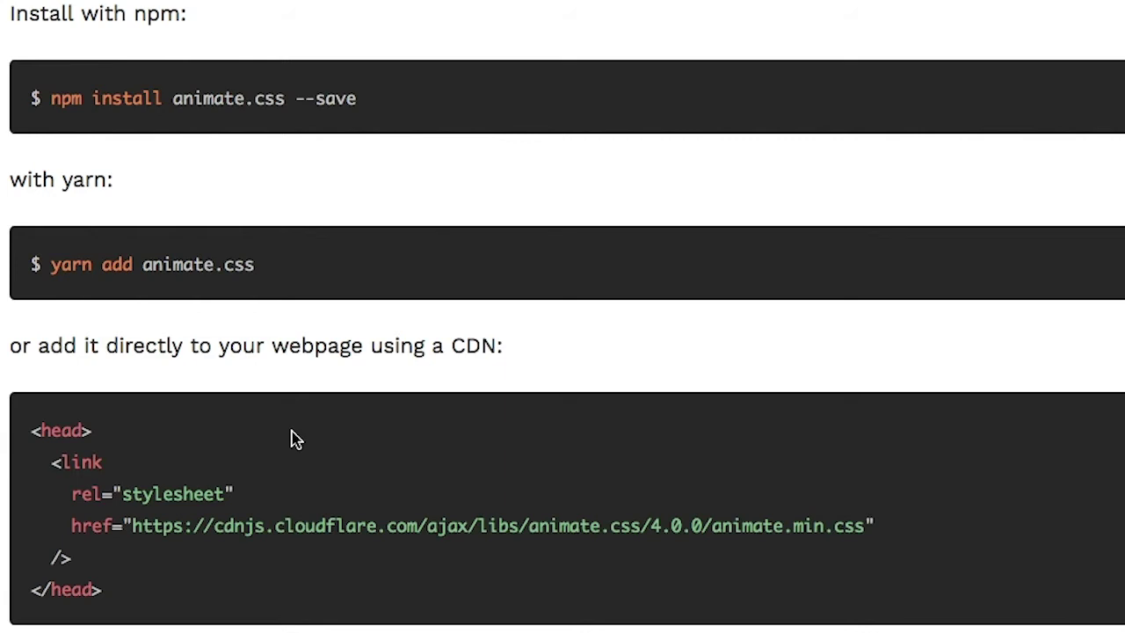
scroll(268, 497, down, 1)
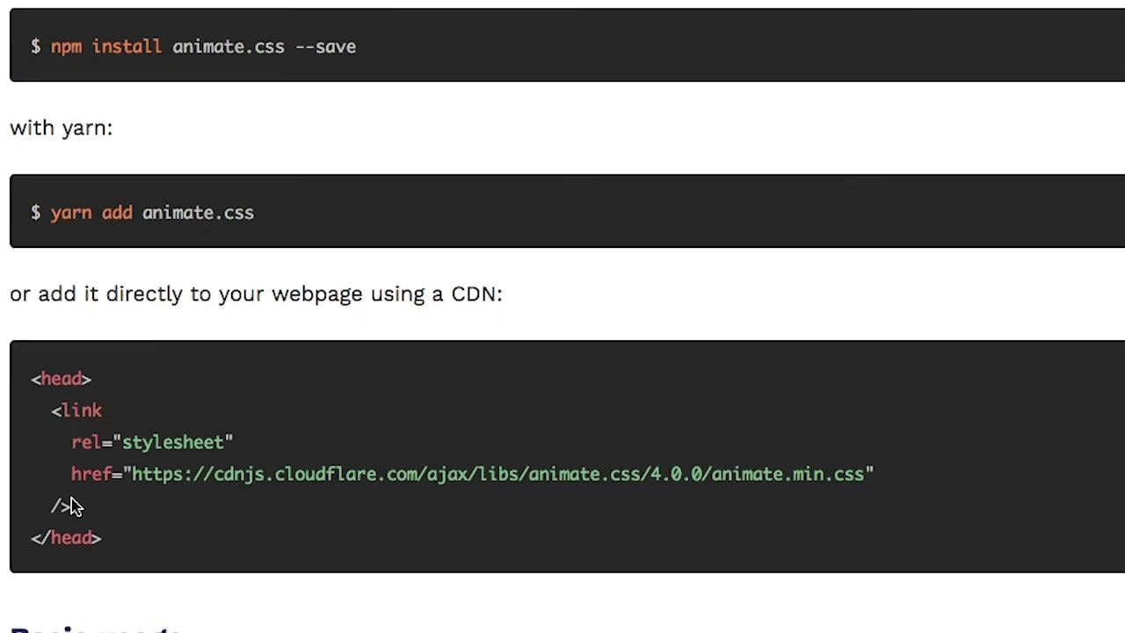
drag(74, 508, 51, 415)
key(super+c)
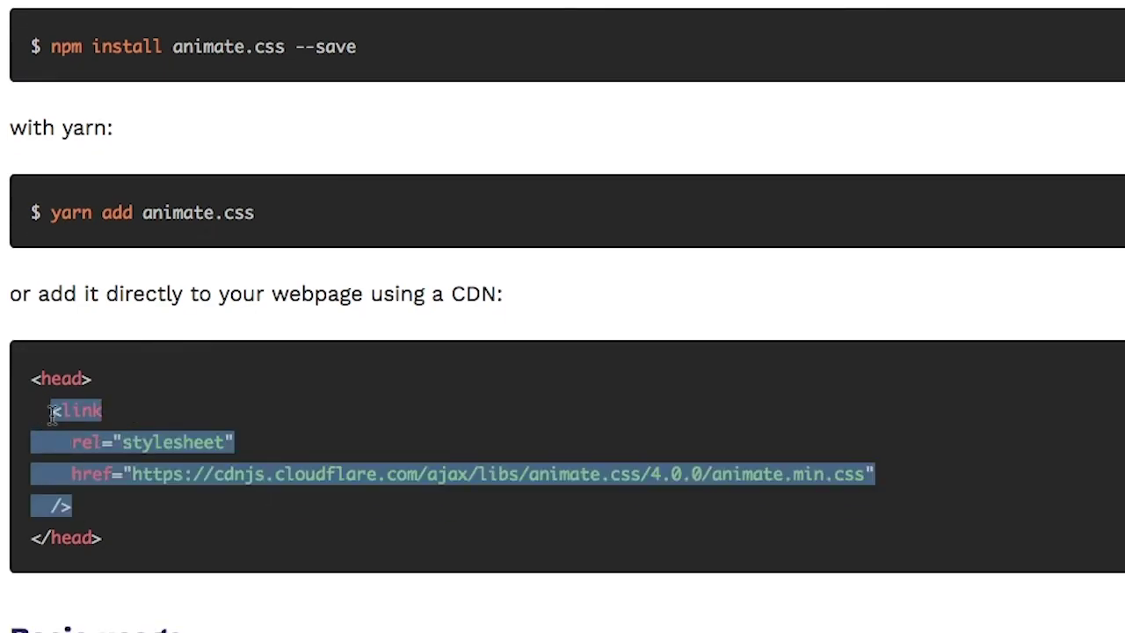
Switch to Adobe XD, draw an artboard about 641 × 491 beside the Web 1920 – 1 artboard, and name it ${global}.
scroll(419, 174, down, 1)
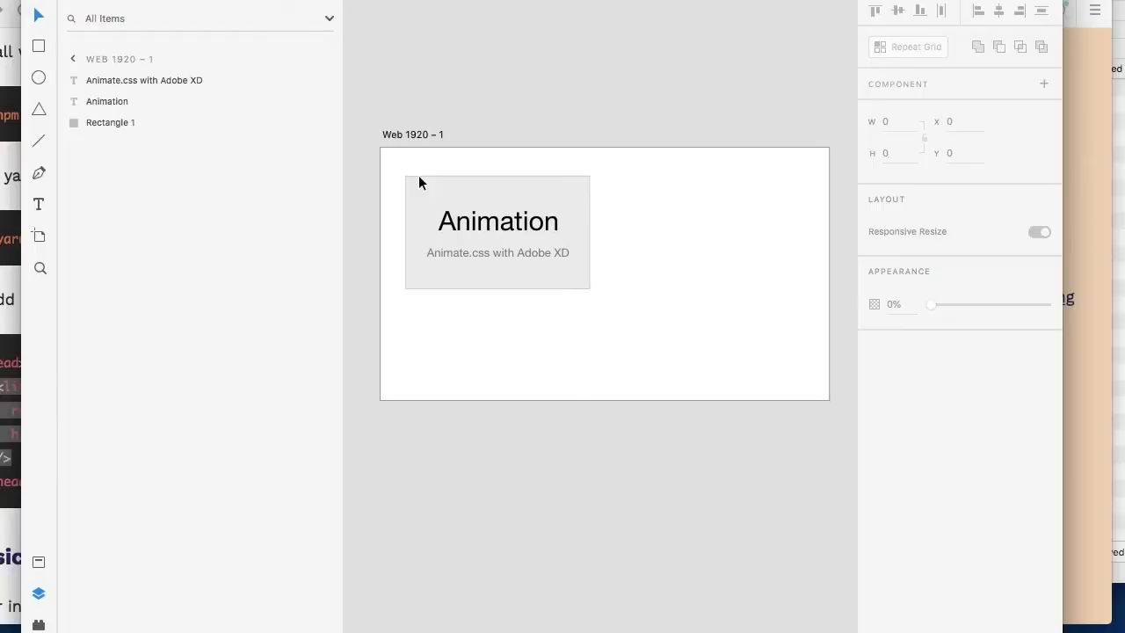
scroll(418, 175, left, 3)
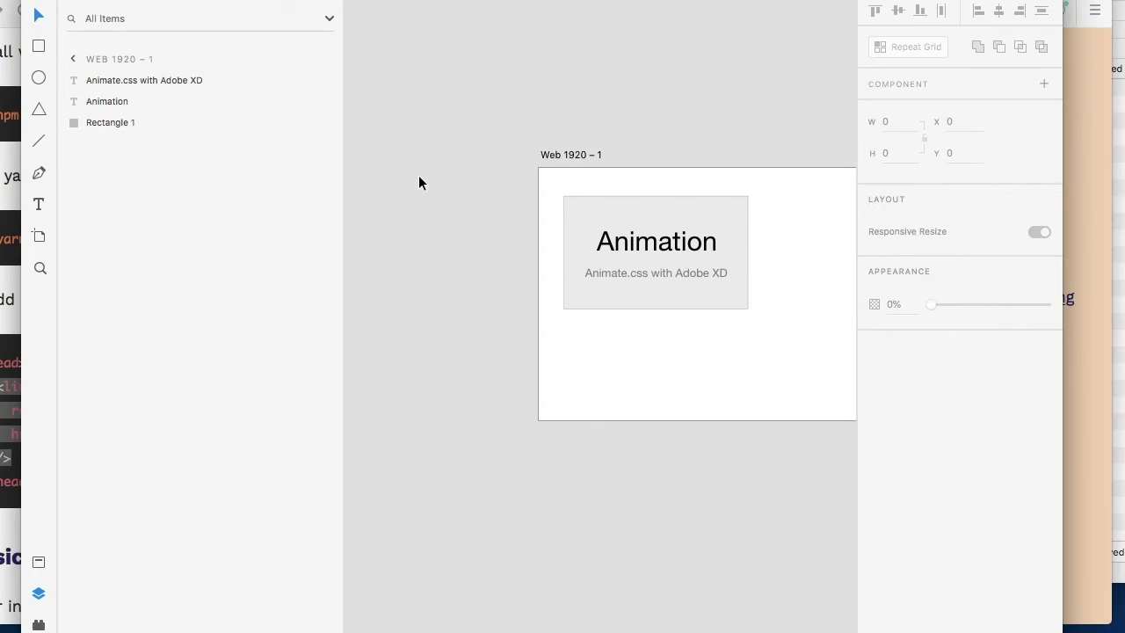
click(39, 235)
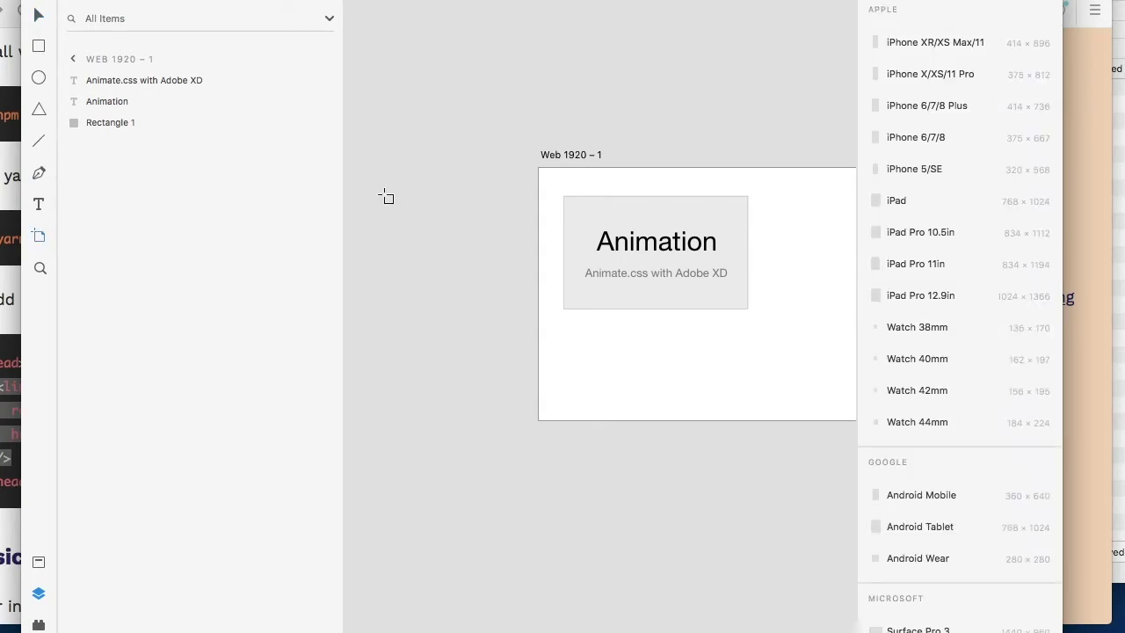
scroll(430, 168, right, 1)
drag(359, 168, 507, 282)
double_click(388, 155)
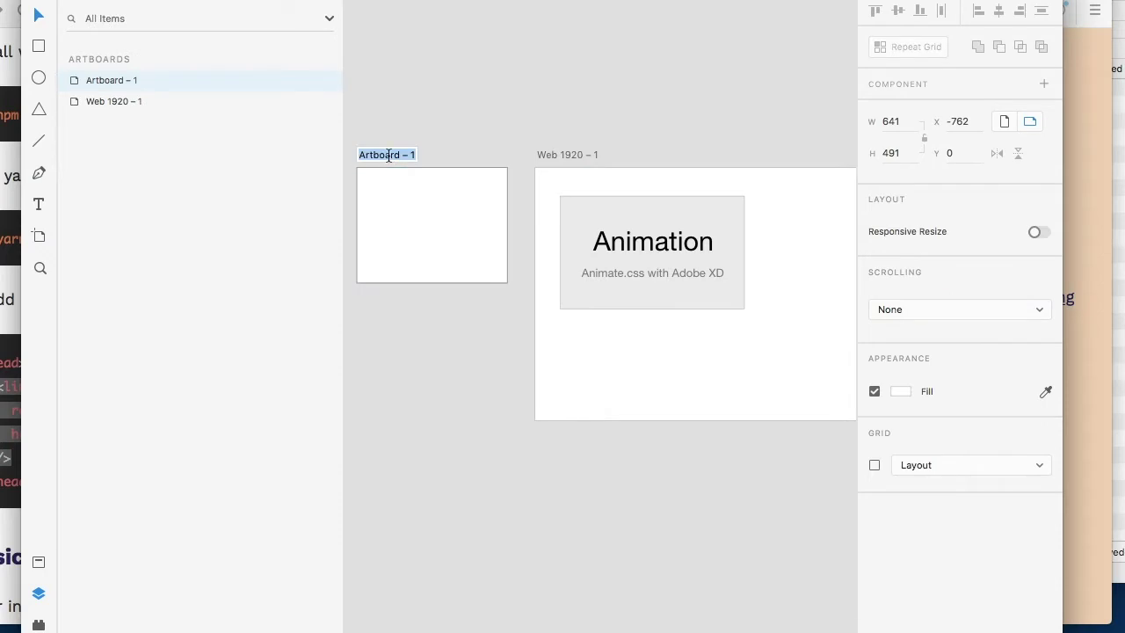
text(${g)
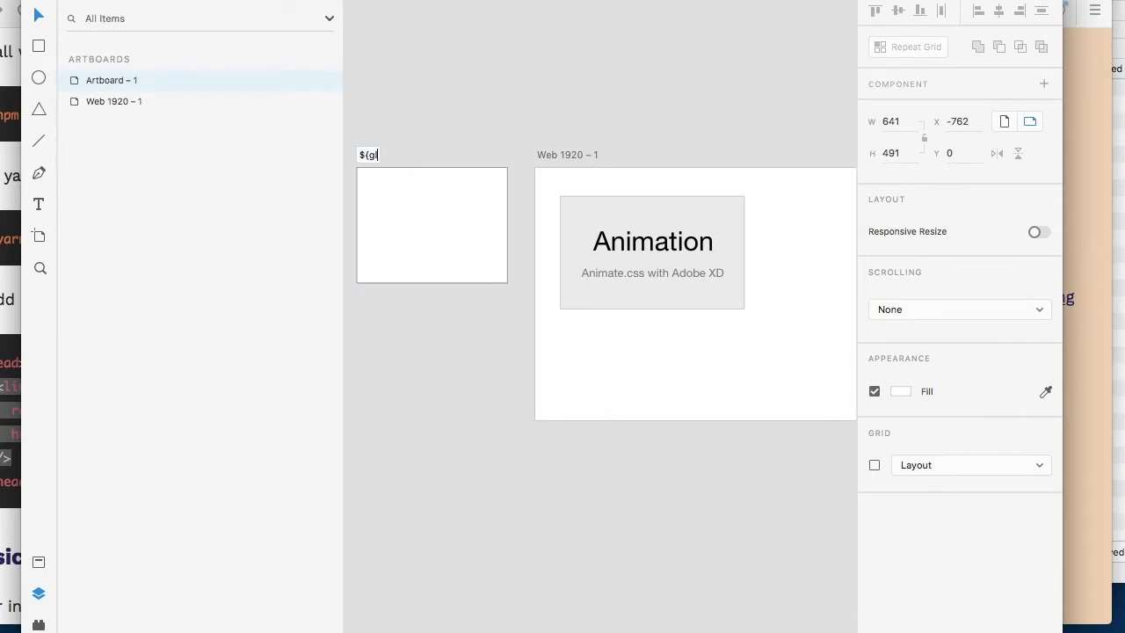
text(lobal)
key(Return)
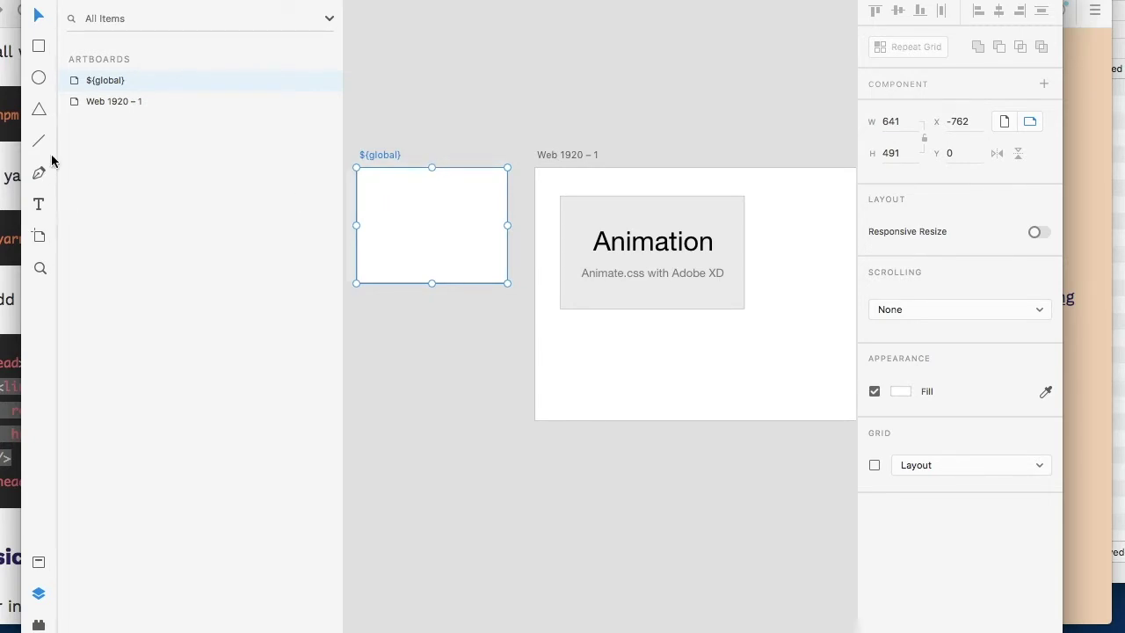
Add a text box about 450 × 146 on the ${global} artboard, paste the copied stylesheet link tag into it, and left-align the text.
click(39, 204)
drag(369, 191, 470, 213)
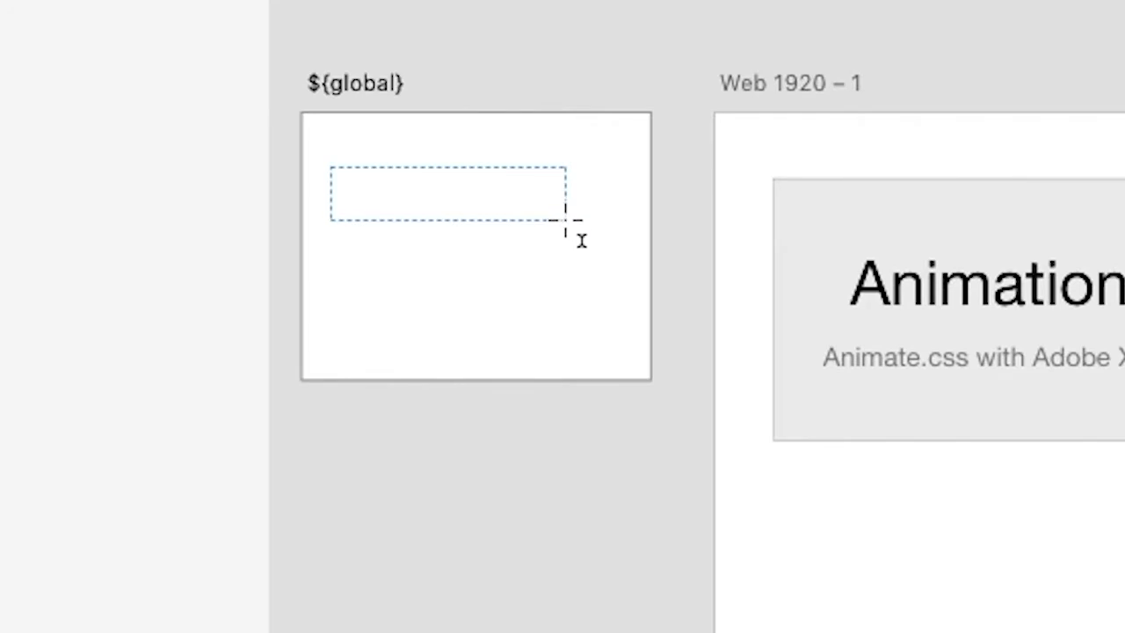
drag(565, 220, 573, 245)
key(super+v)
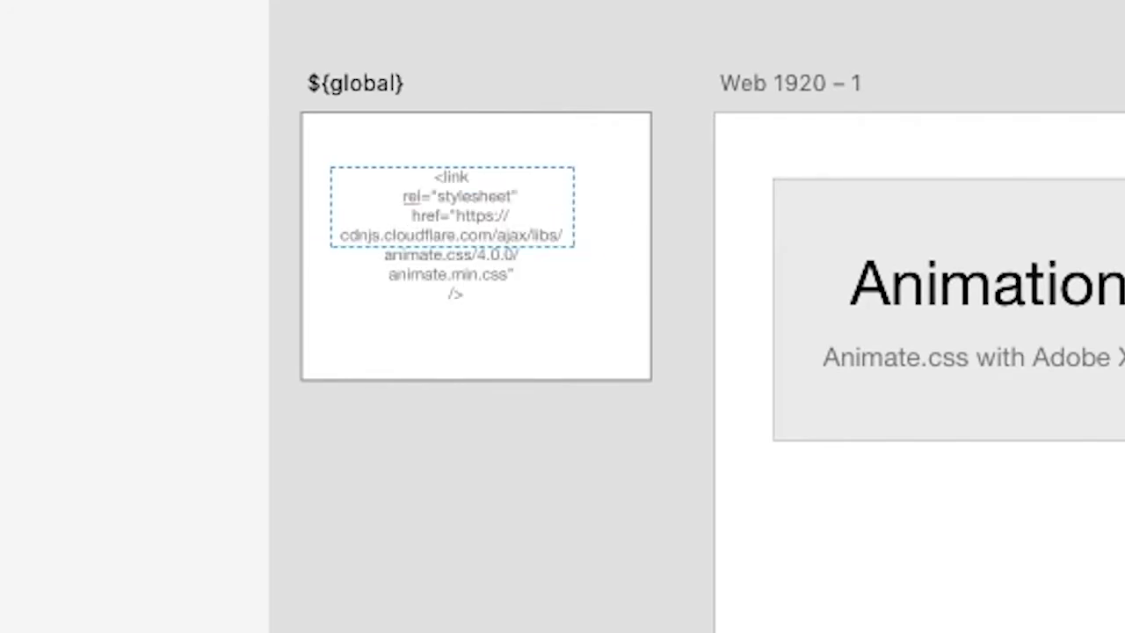
key(super+shift+l)
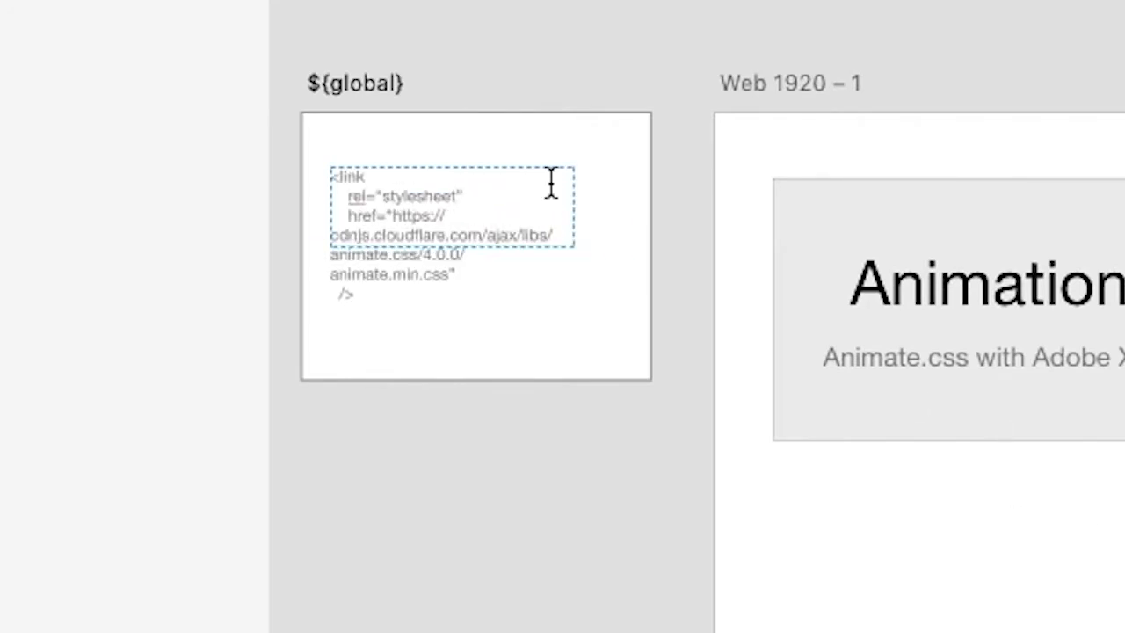
key(Escape)
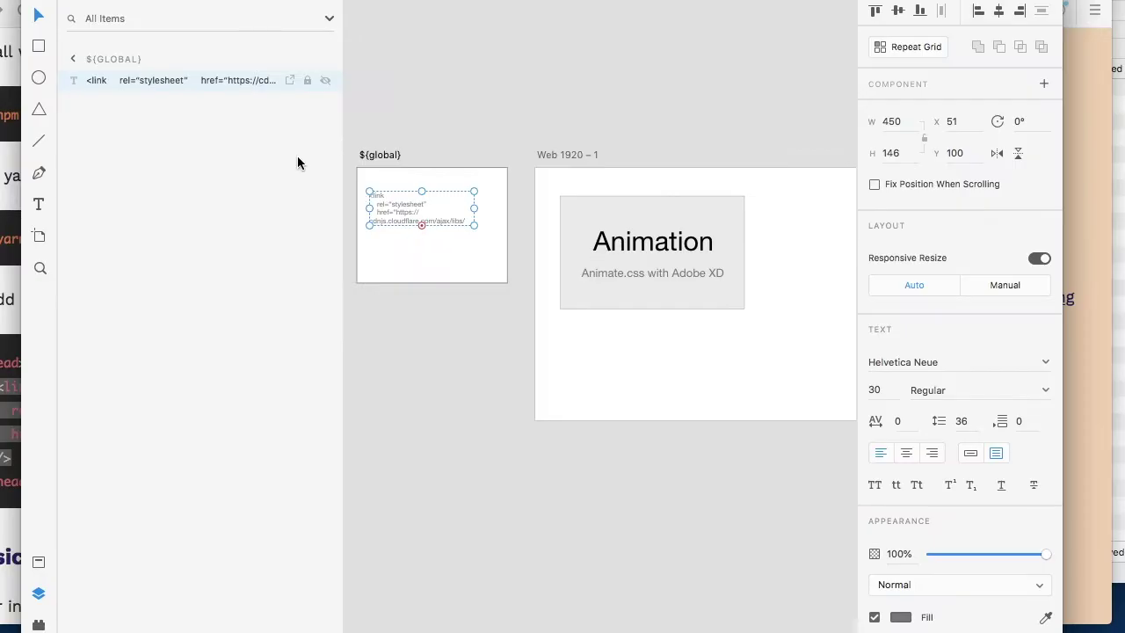
Rename the link tag's text layer on the ${global} artboard as ${raw}.
double_click(95, 81)
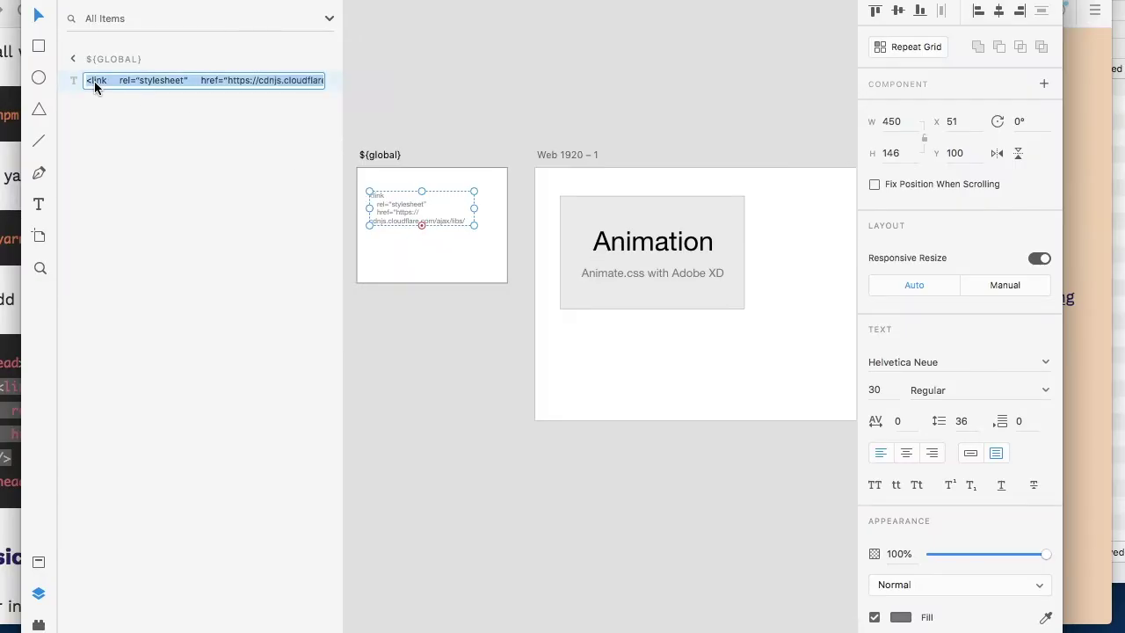
text(${raw)
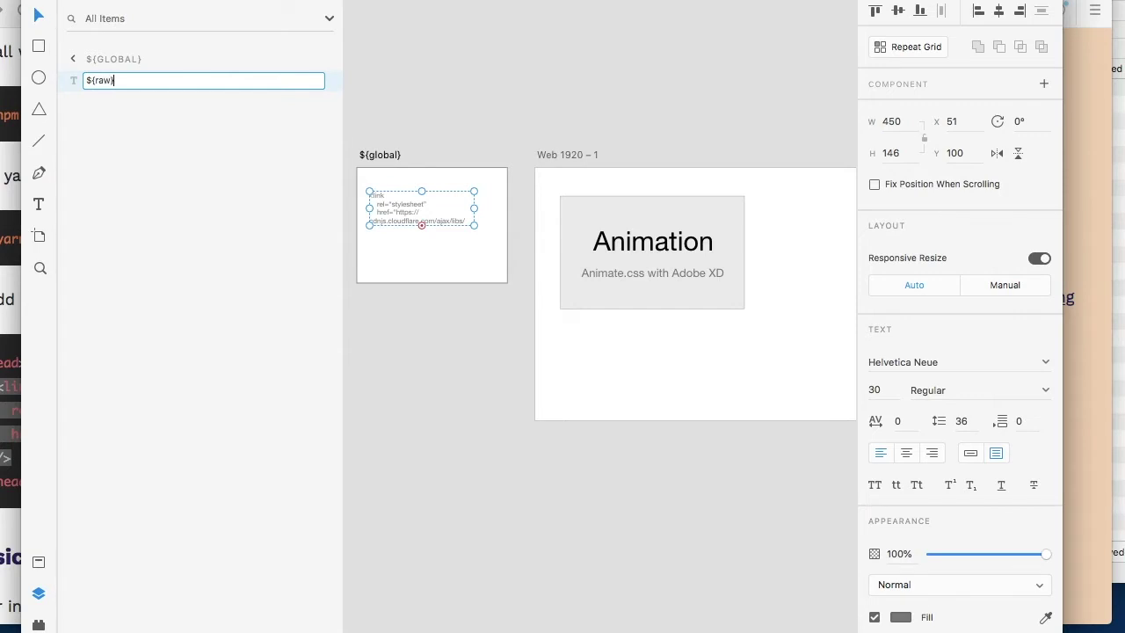
key(Return)
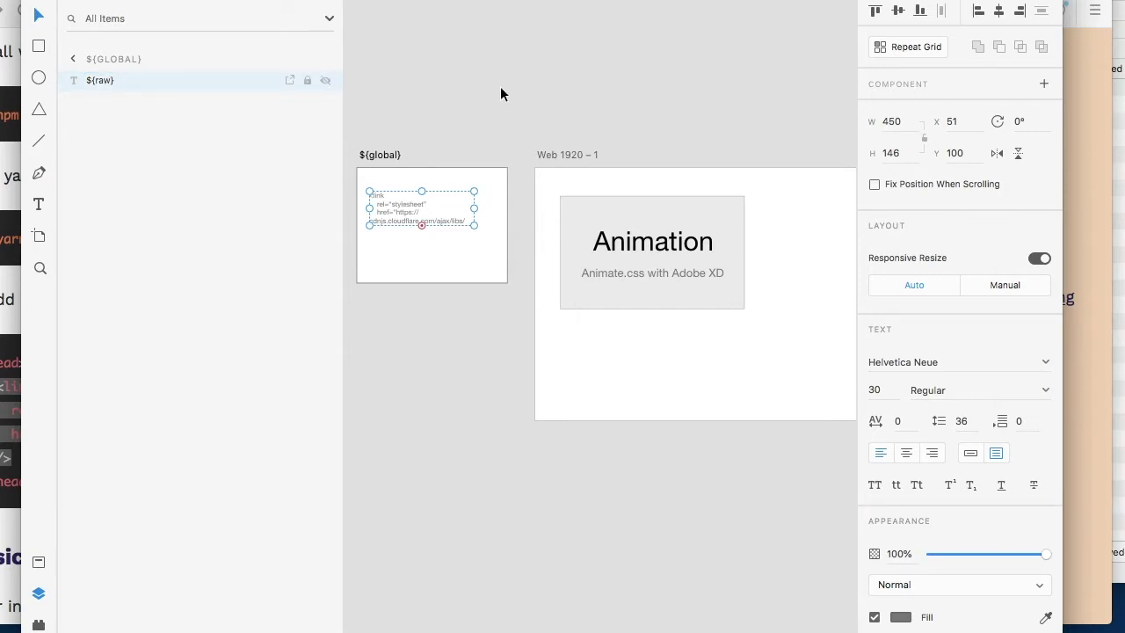
click(501, 88)
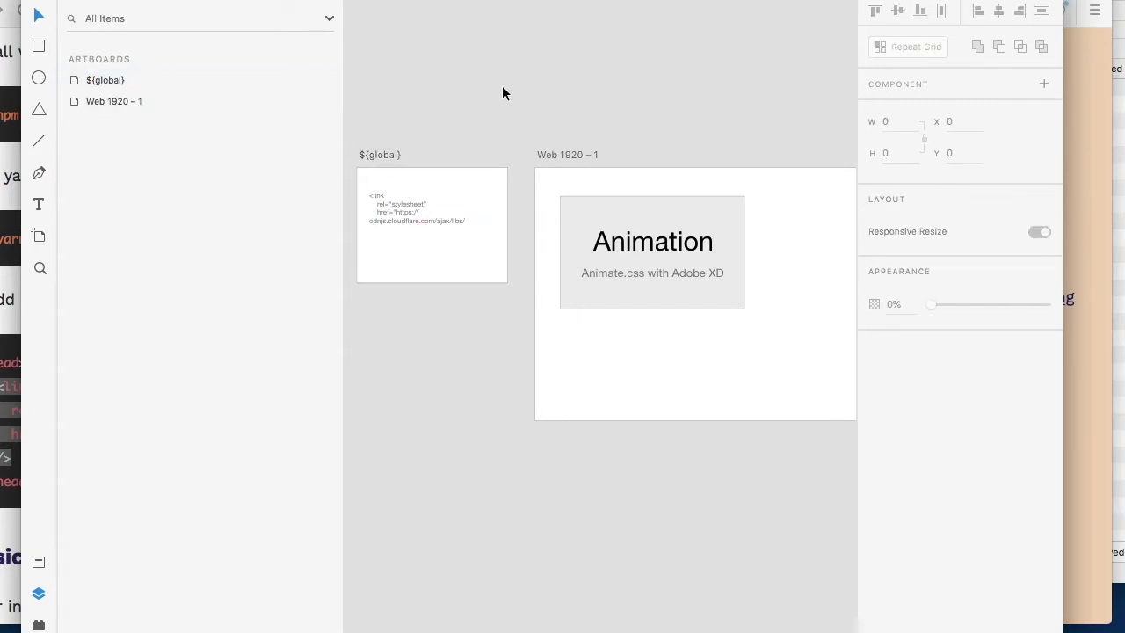
Rename the Web 1920 – 1 artboard as "Animation test" and deselect it.
scroll(764, 175, right, 2)
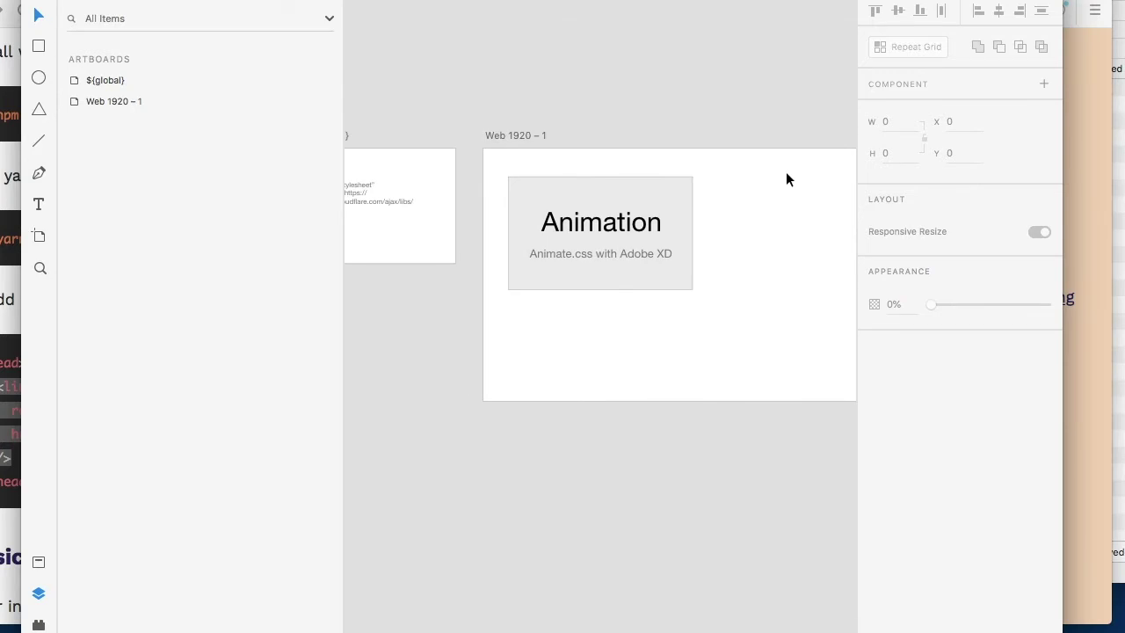
scroll(789, 174, down, 3)
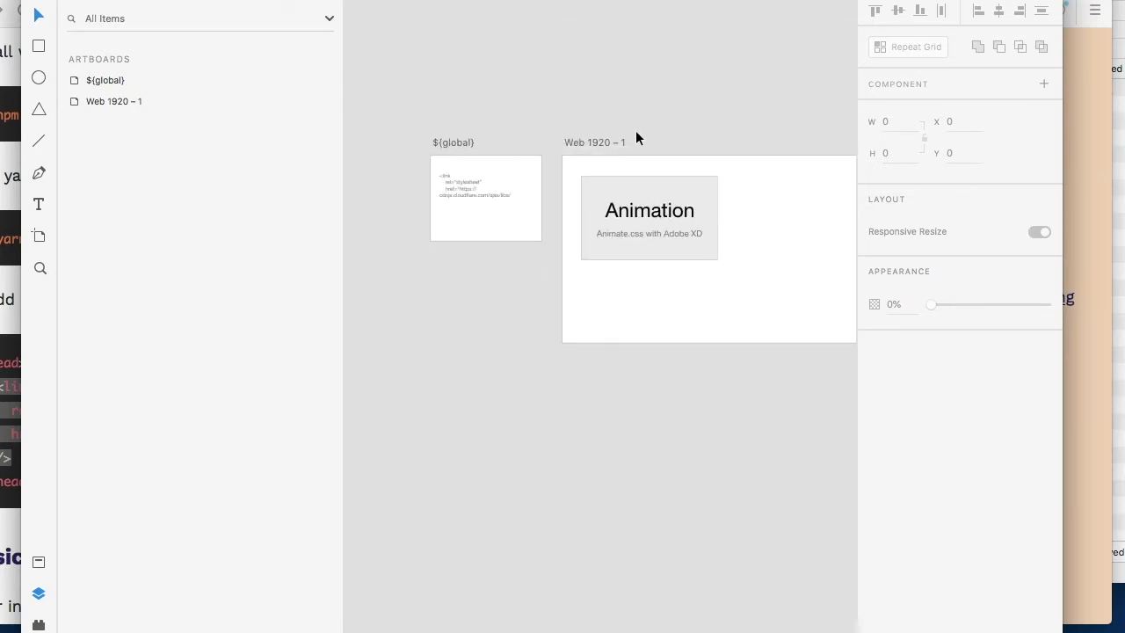
double_click(607, 142)
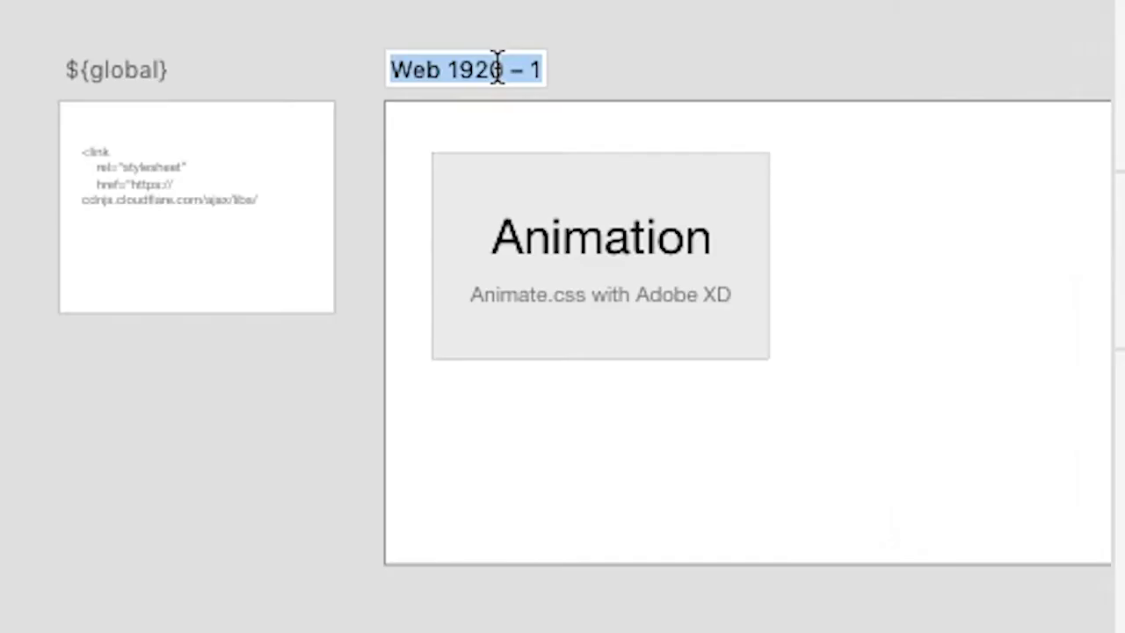
text(Animation tes)
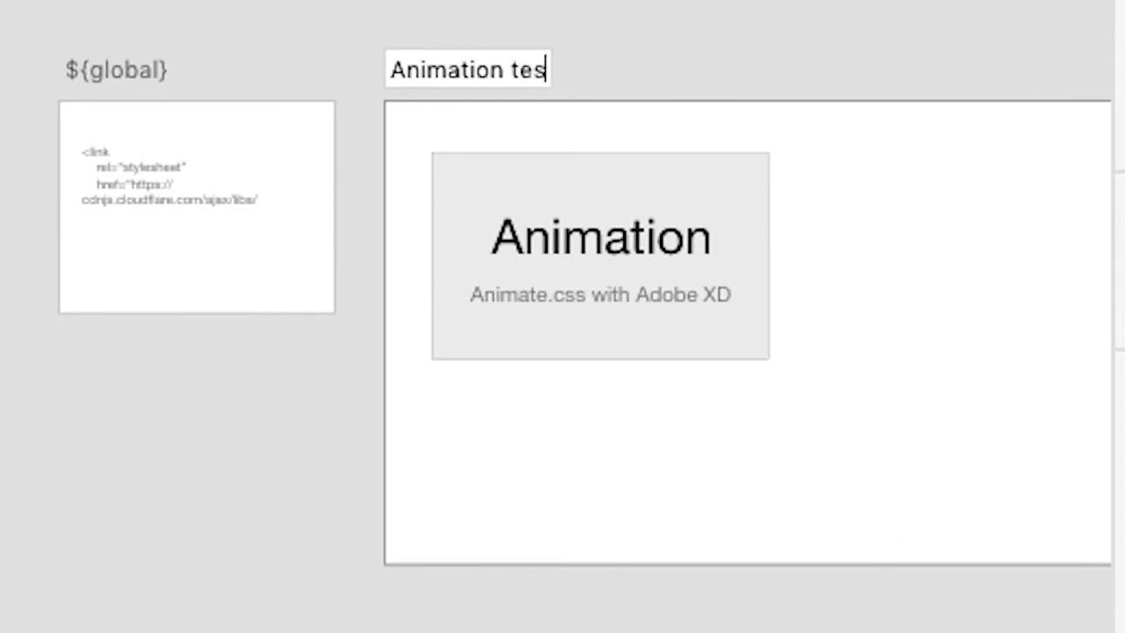
text(t)
key(Return)
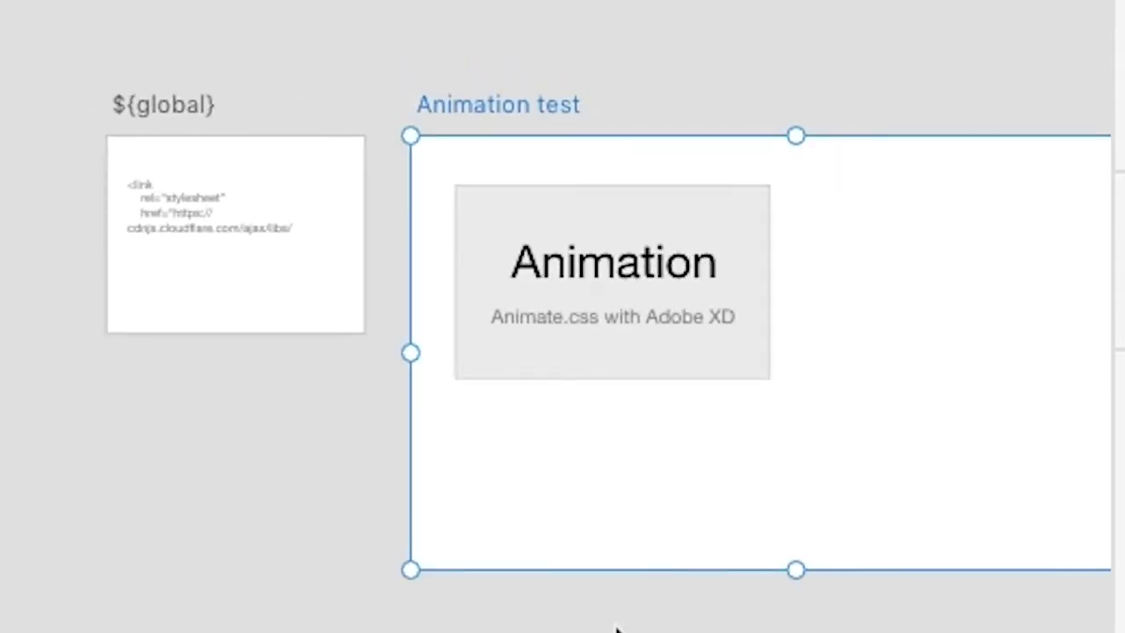
scroll(528, 615, right, 4)
scroll(528, 616, down, 2)
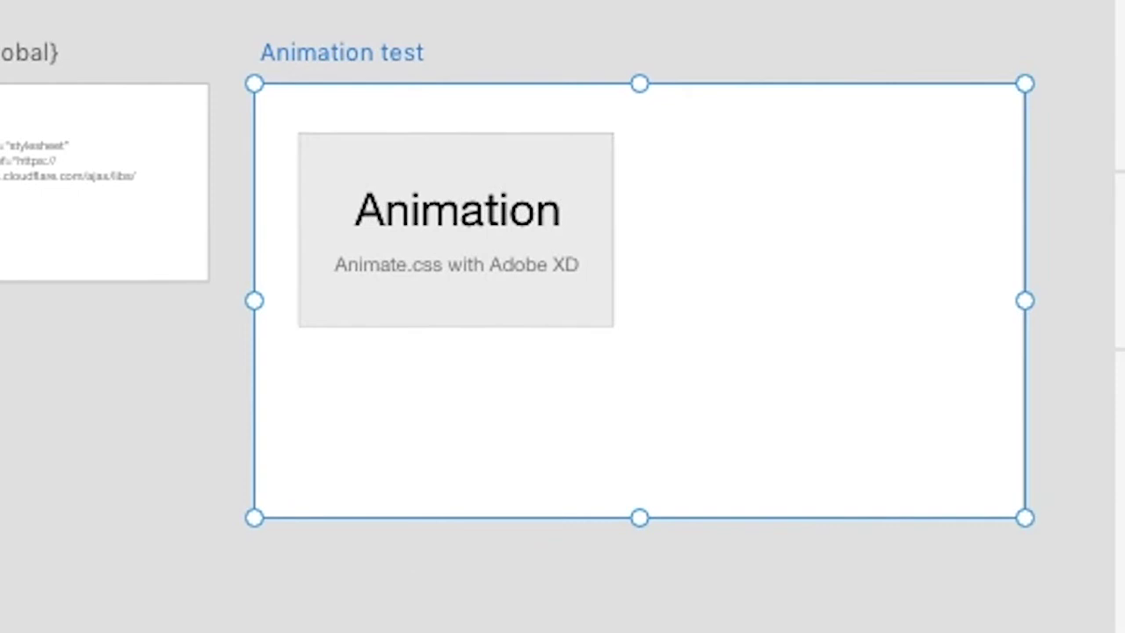
key(Escape)
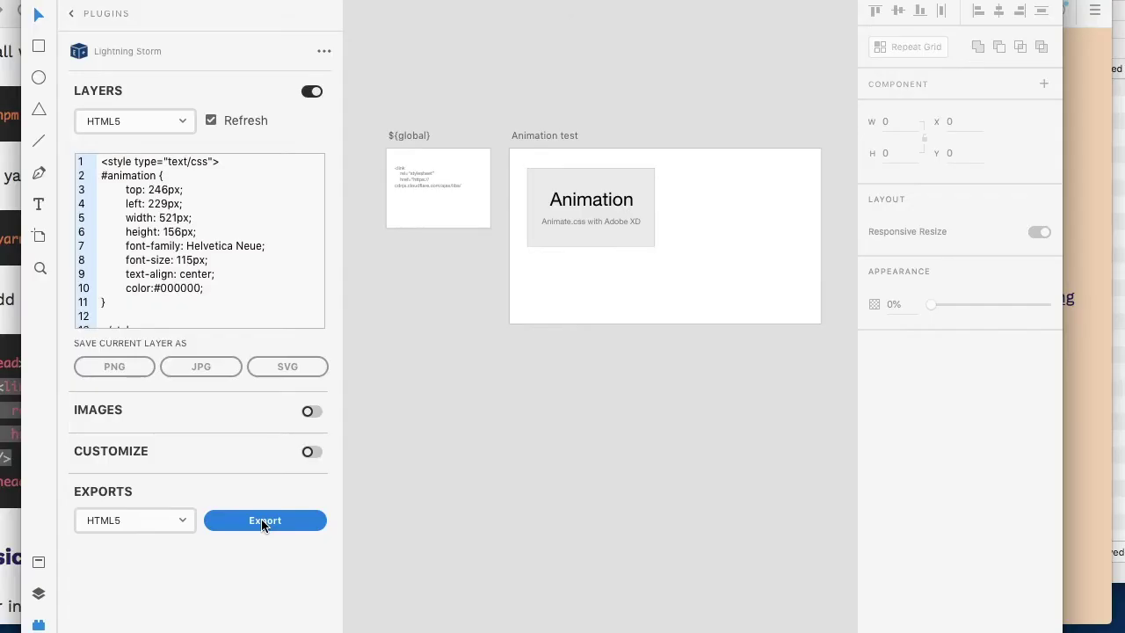
Export the design as HTML5 with the Lightning Storm plugin and open the exported animation_test.html in the browser.
click(264, 523)
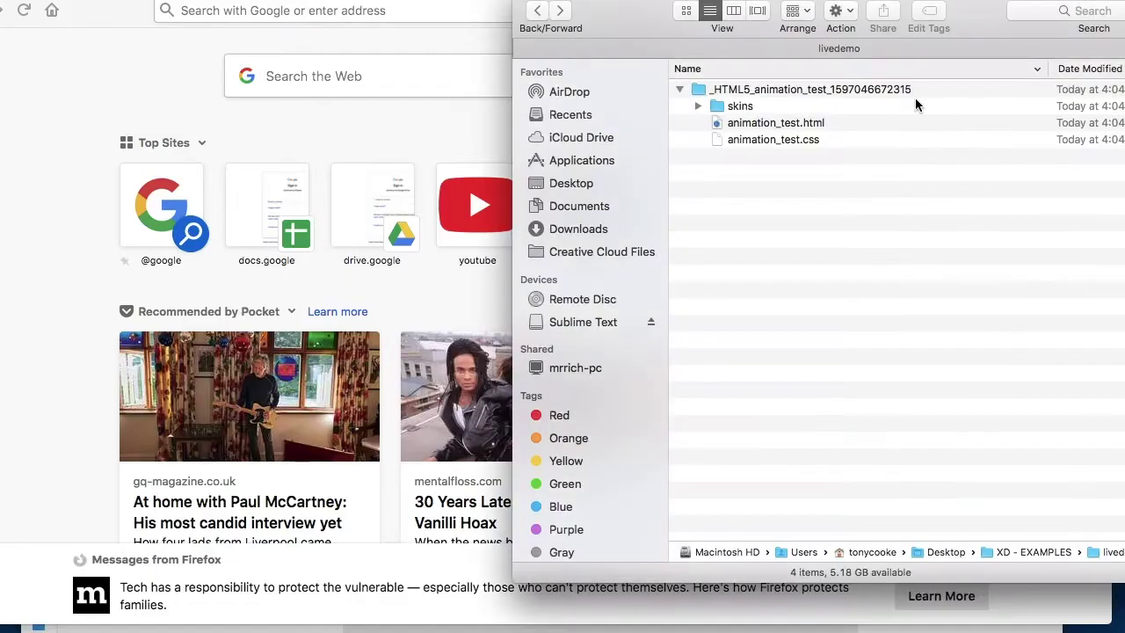
drag(756, 124, 293, 219)
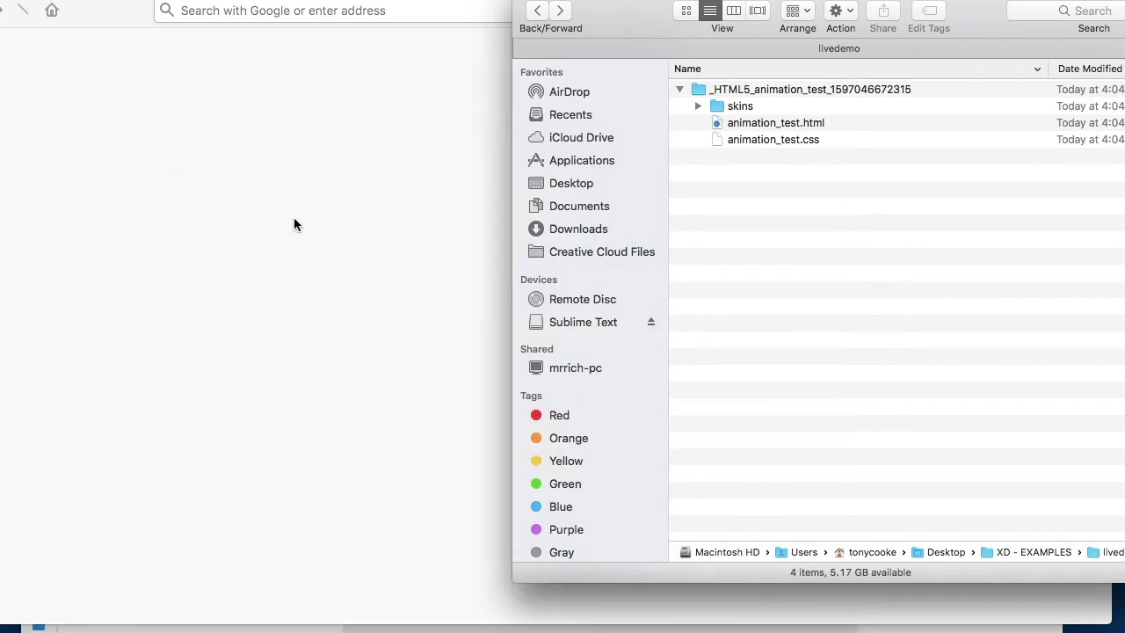
click(367, 330)
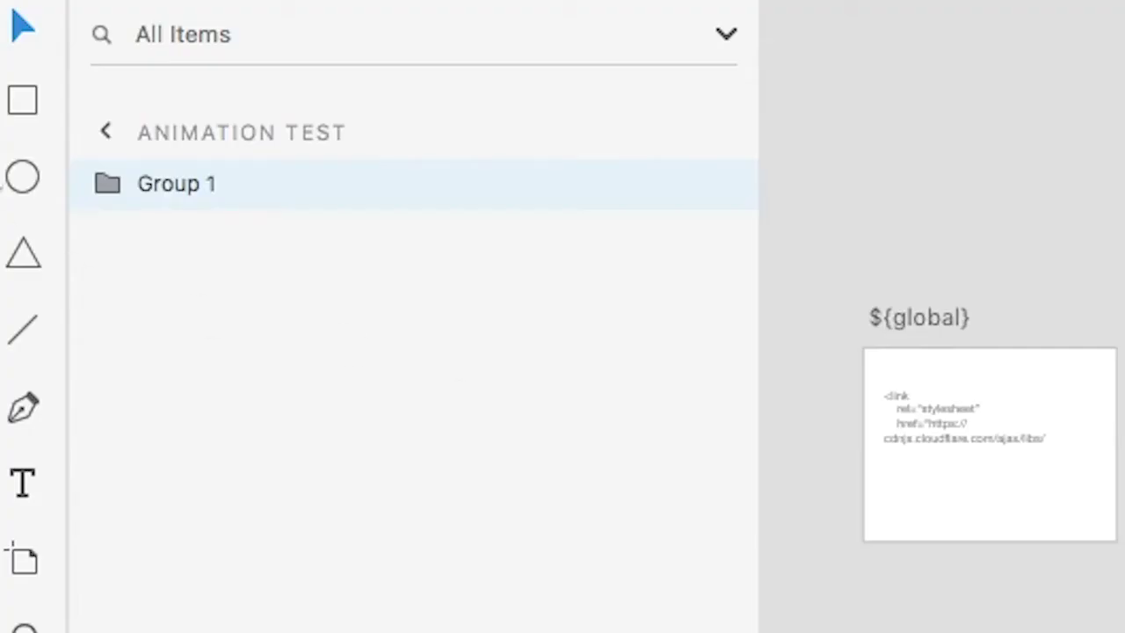
Rename the Group 1 layer on the Animation test artboard as "animation".
double_click(160, 186)
text(animation)
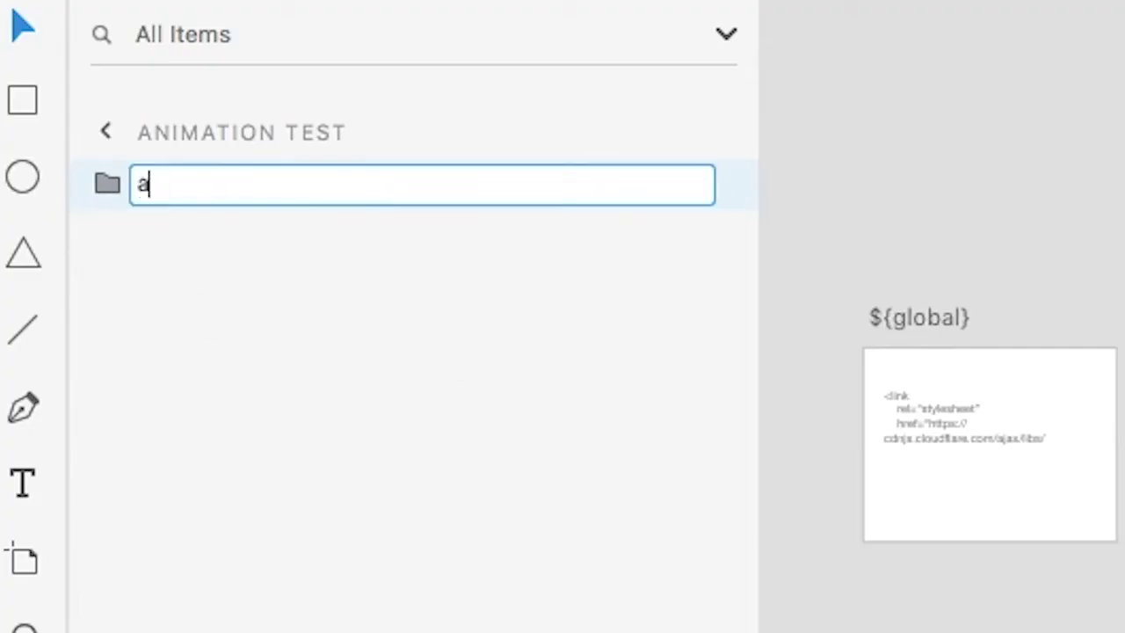
key(Return)
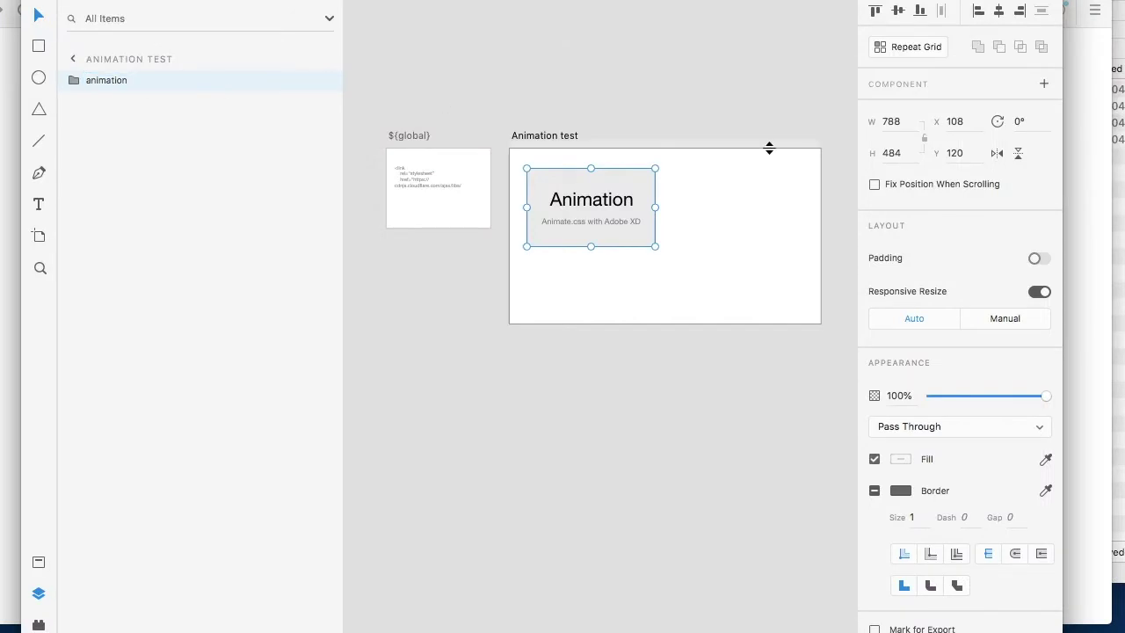
Scale the animation group down to about 396 × 243 and move it to about X 70, Y 78 on the artboard.
drag(657, 249, 600, 207)
drag(577, 174, 571, 168)
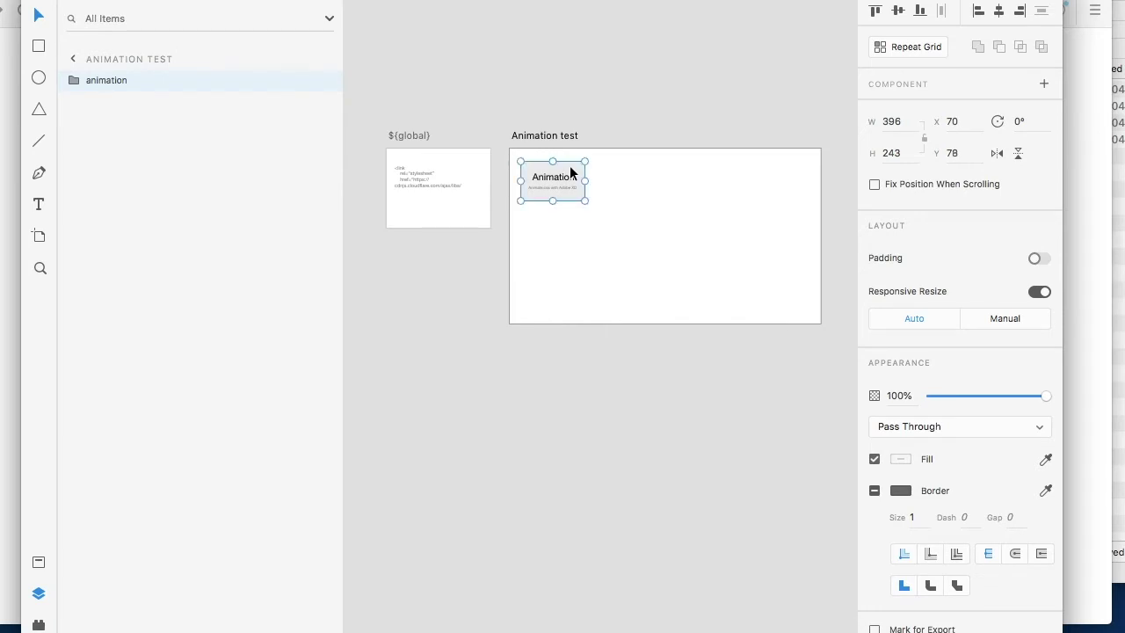
click(633, 208)
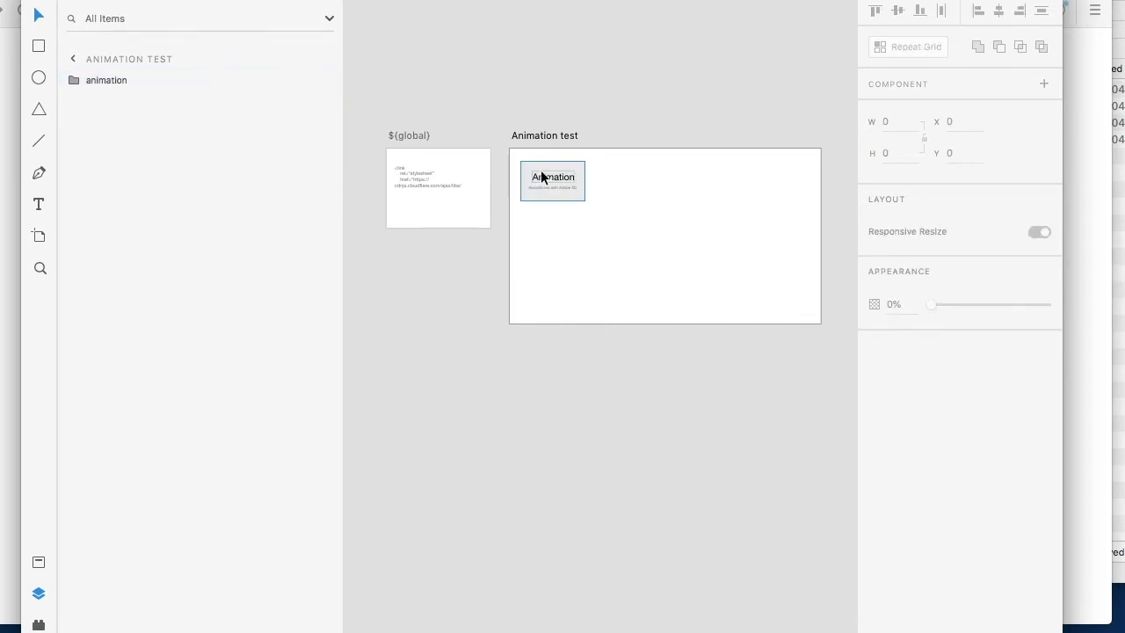
scroll(536, 176, up, 3)
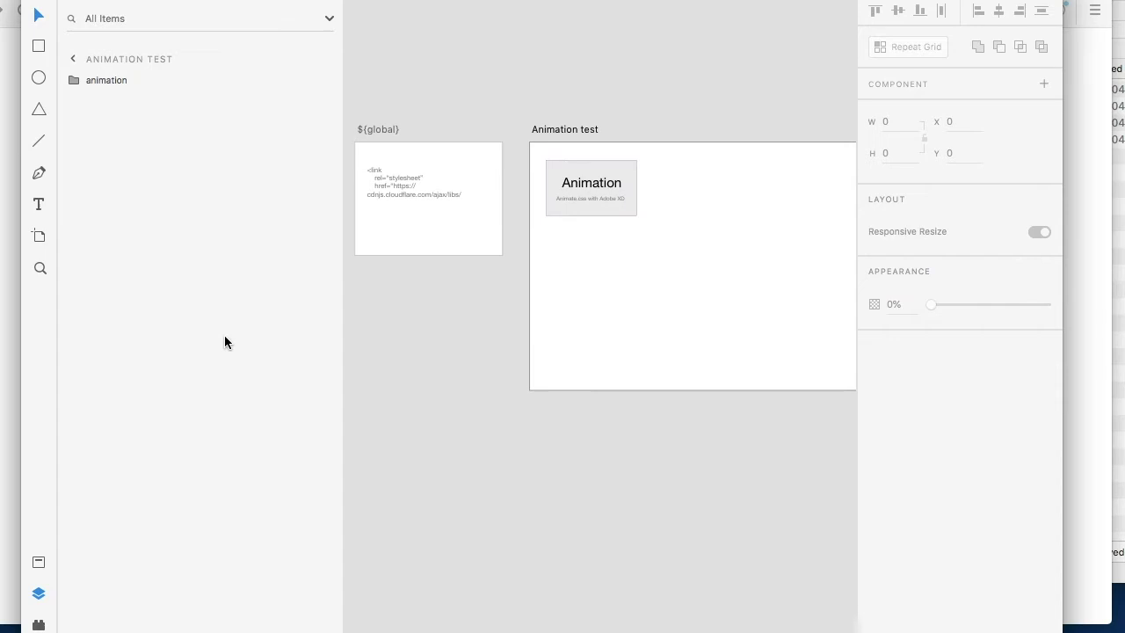
Switch to the browser and examine the Animate.css usage instructions and the list of available animation names.
click(3, 54)
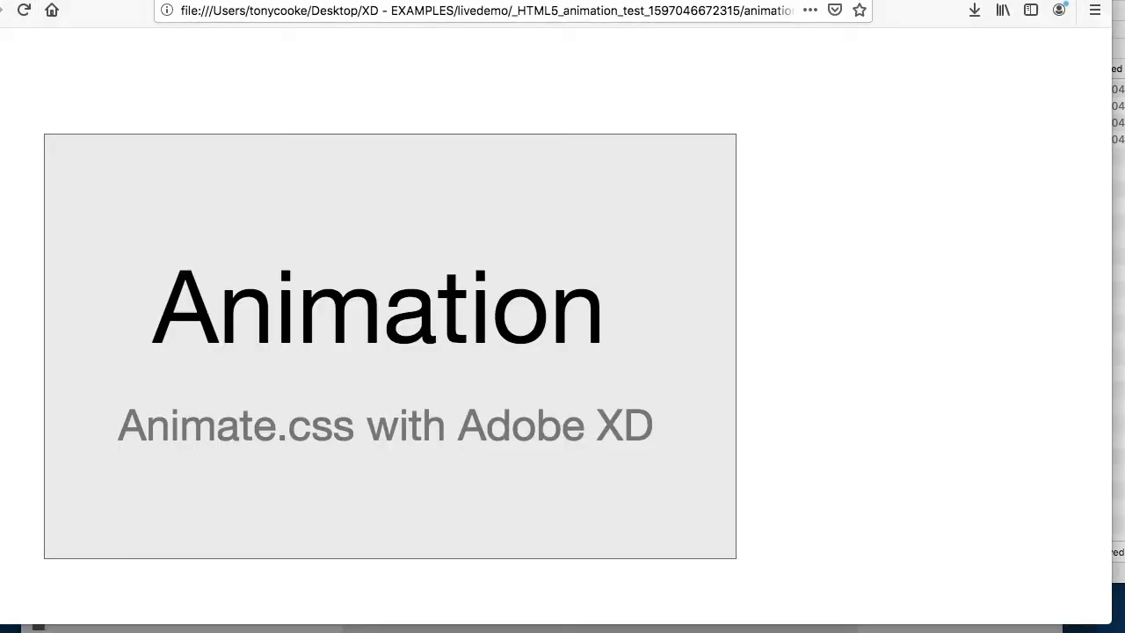
key(ctrl+Tab)
click(252, 345)
scroll(252, 345, down, 5)
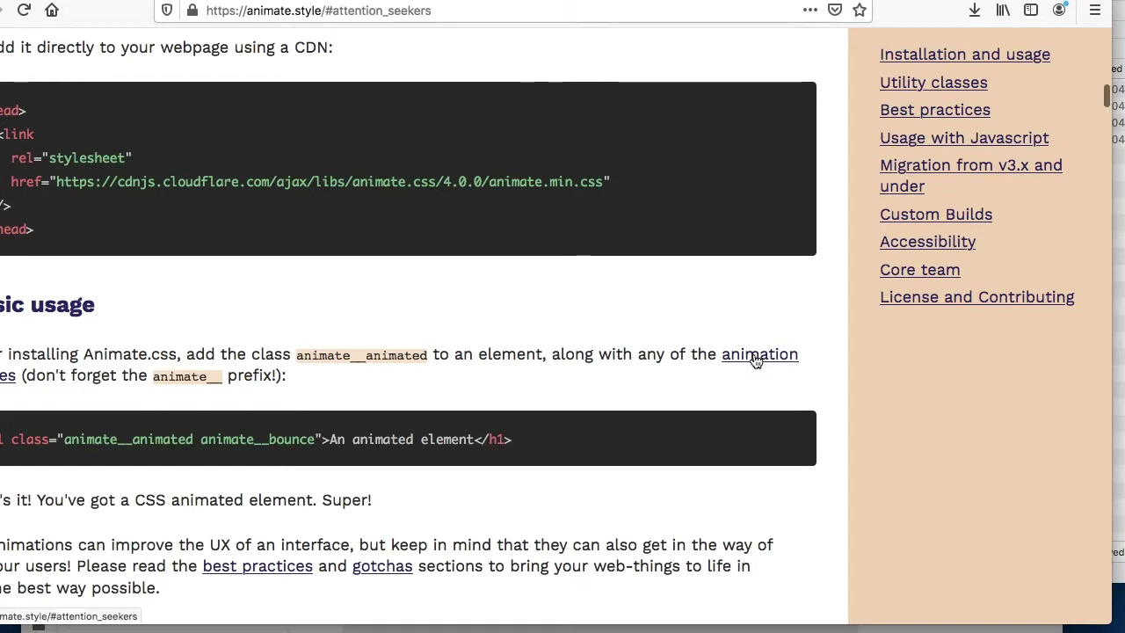
click(1113, 371)
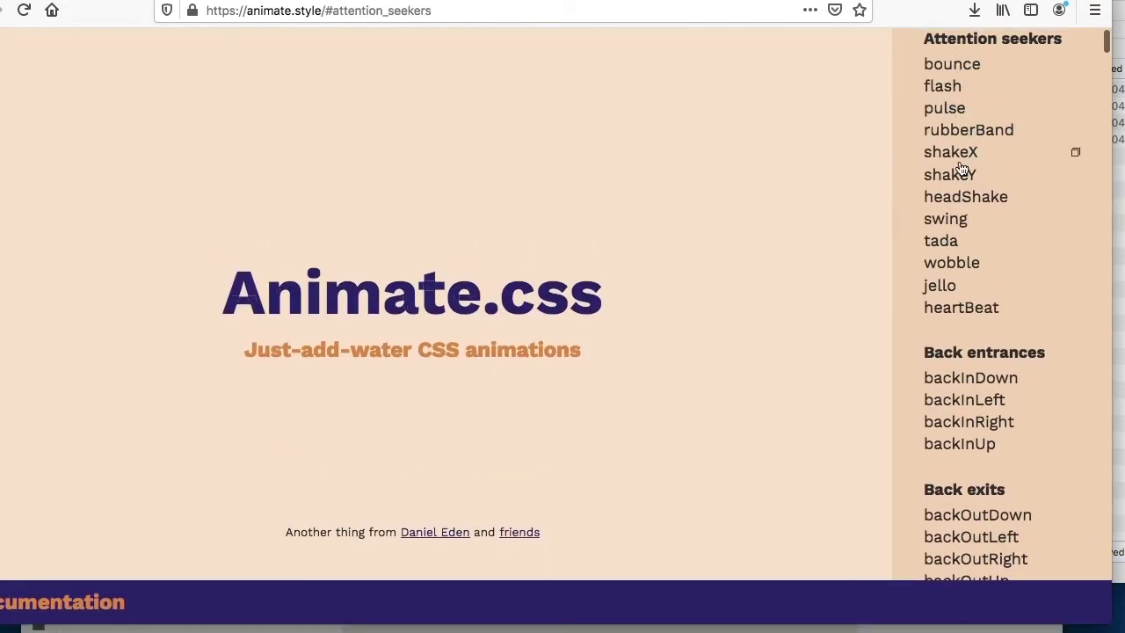
scroll(992, 215, down, 10)
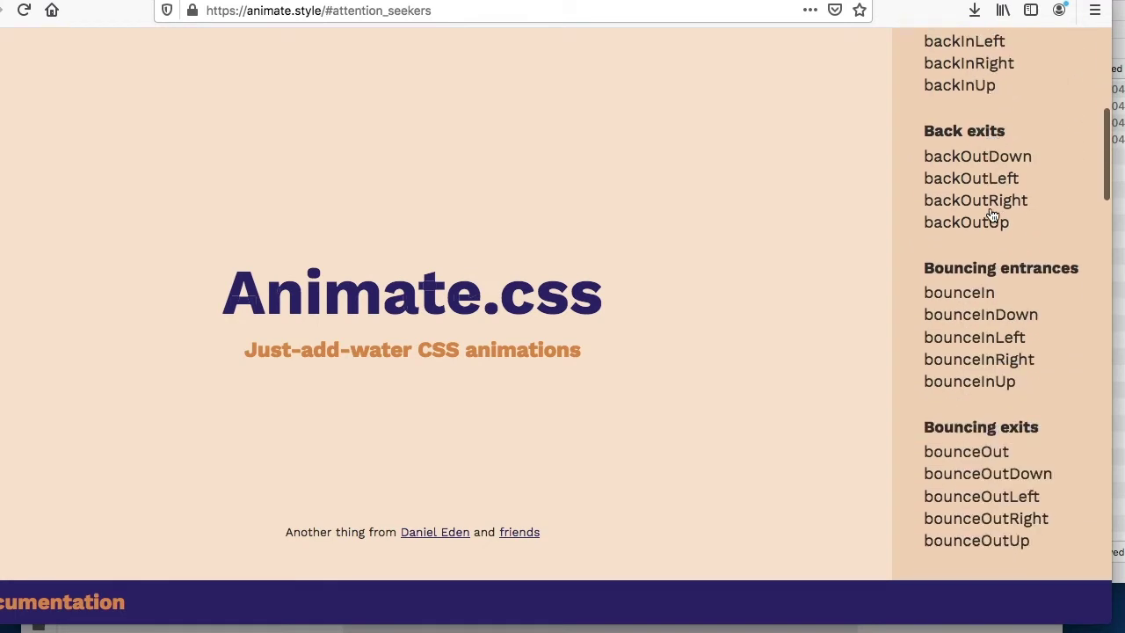
scroll(992, 215, down, 15)
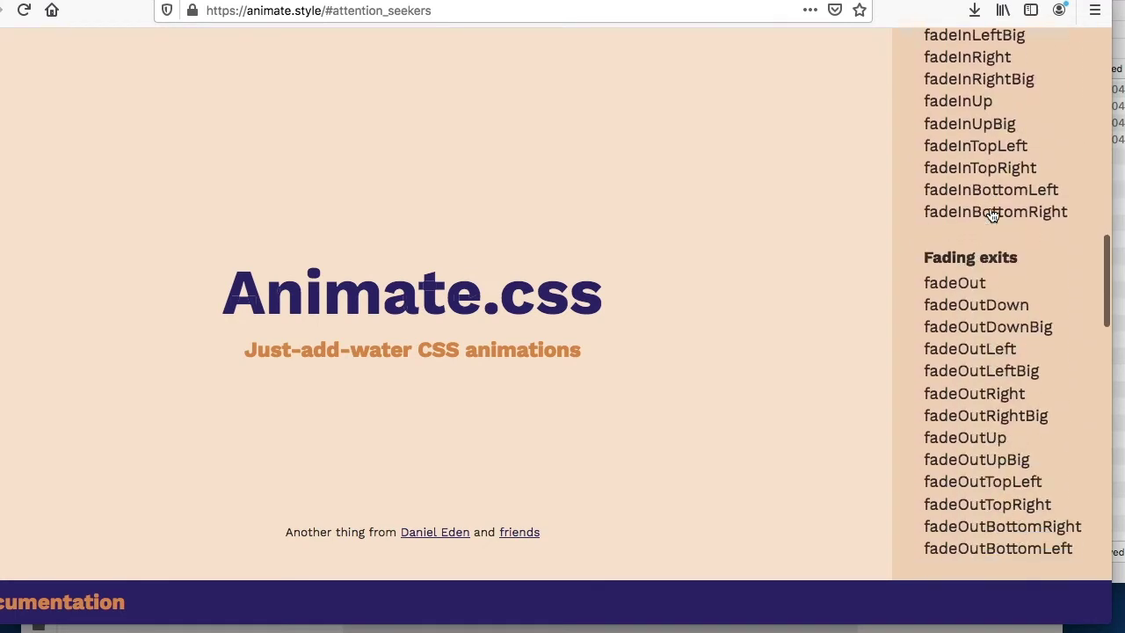
scroll(992, 216, down, 10)
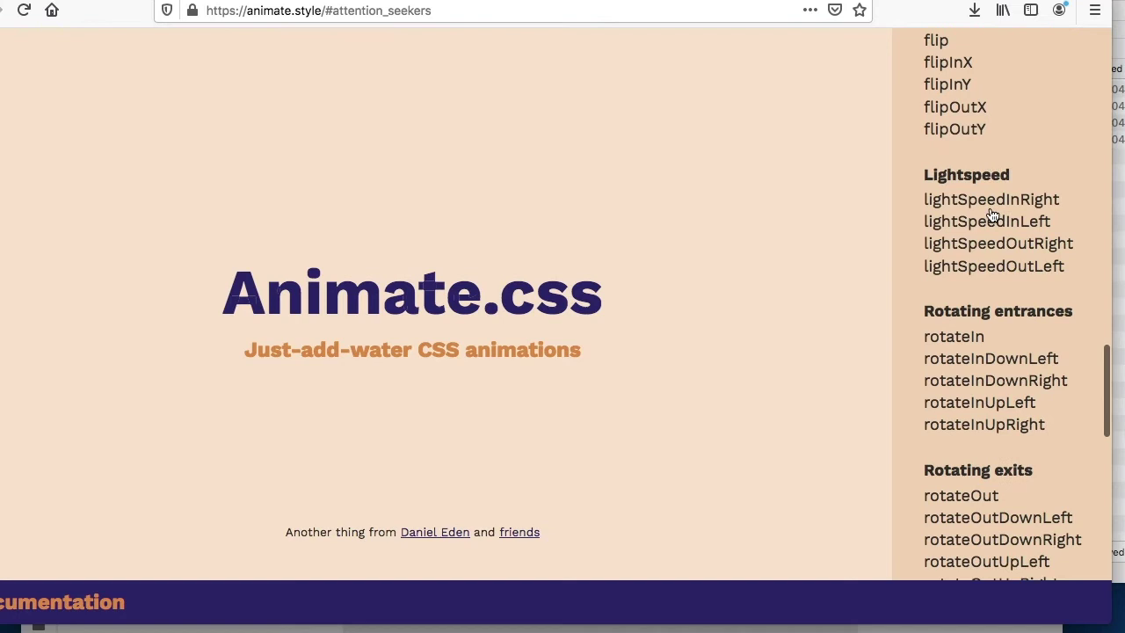
Select the class names "animate__animated animate__bounce" in the Basic usage example and return to Adobe XD with nothing selected on the canvas.
scroll(991, 215, up, 20)
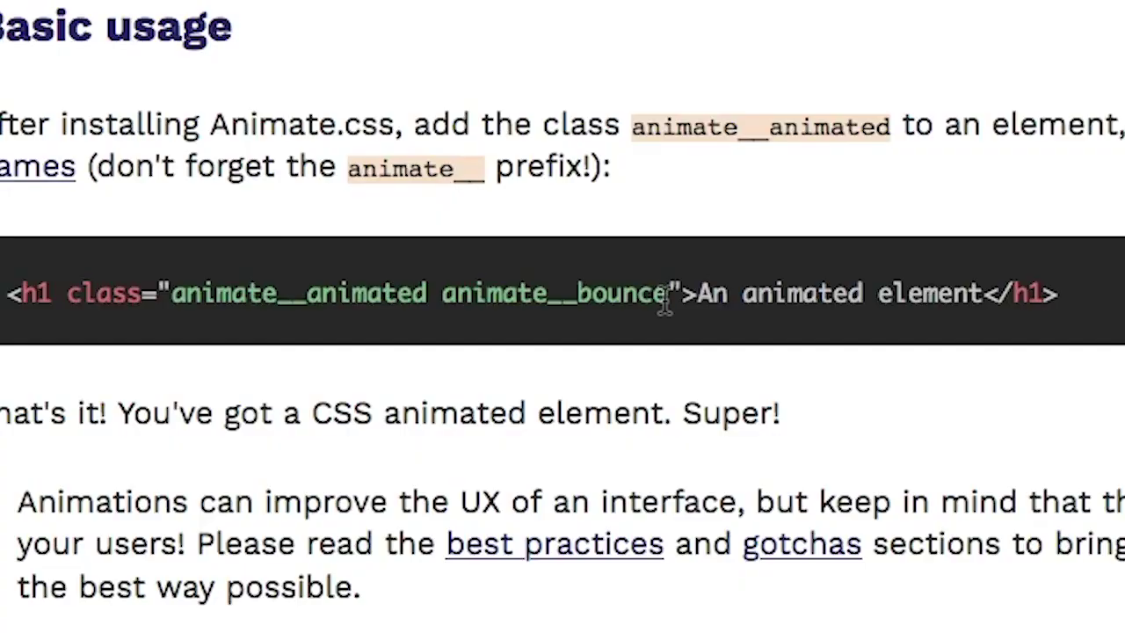
drag(667, 298, 175, 290)
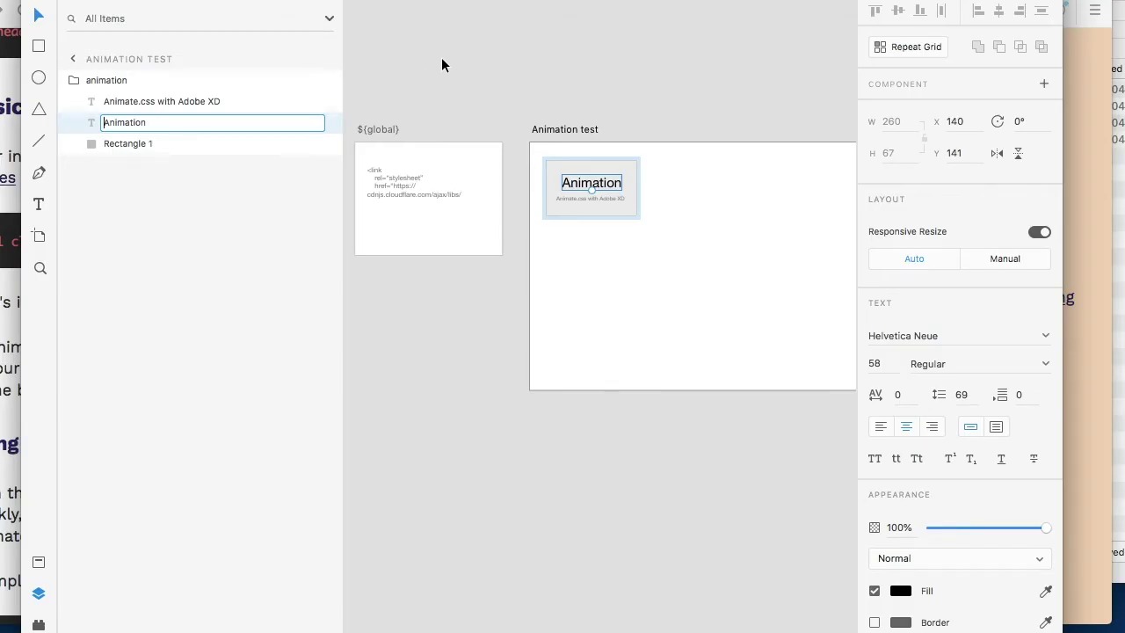
click(504, 53)
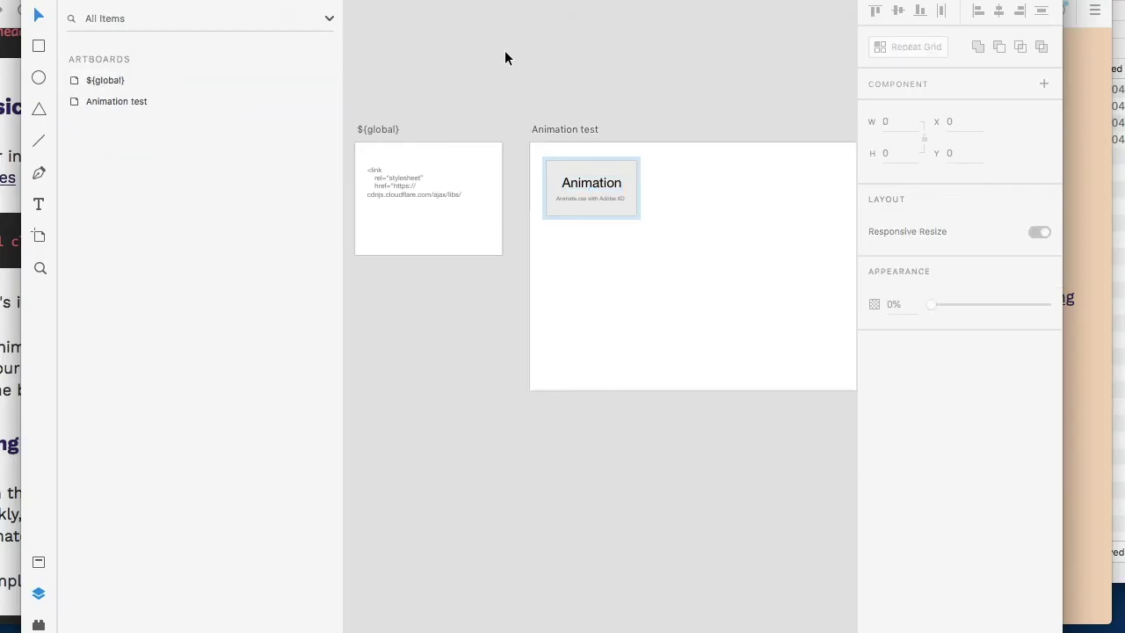
Copy the Animation title text from the animation group and paste it onto the ${global} artboard.
double_click(613, 193)
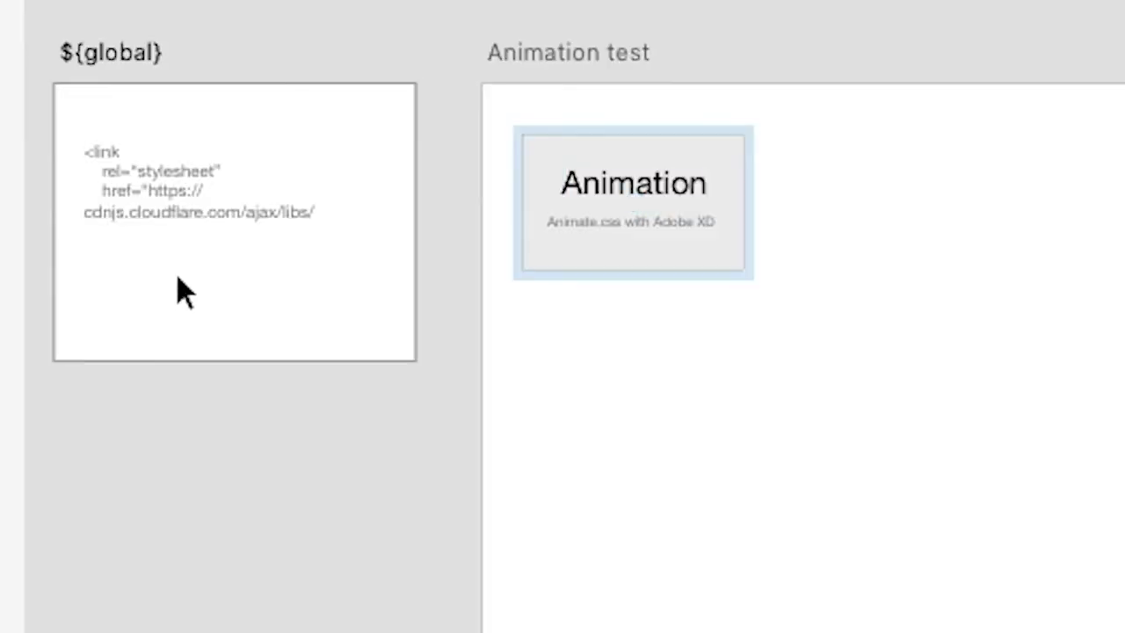
click(405, 225)
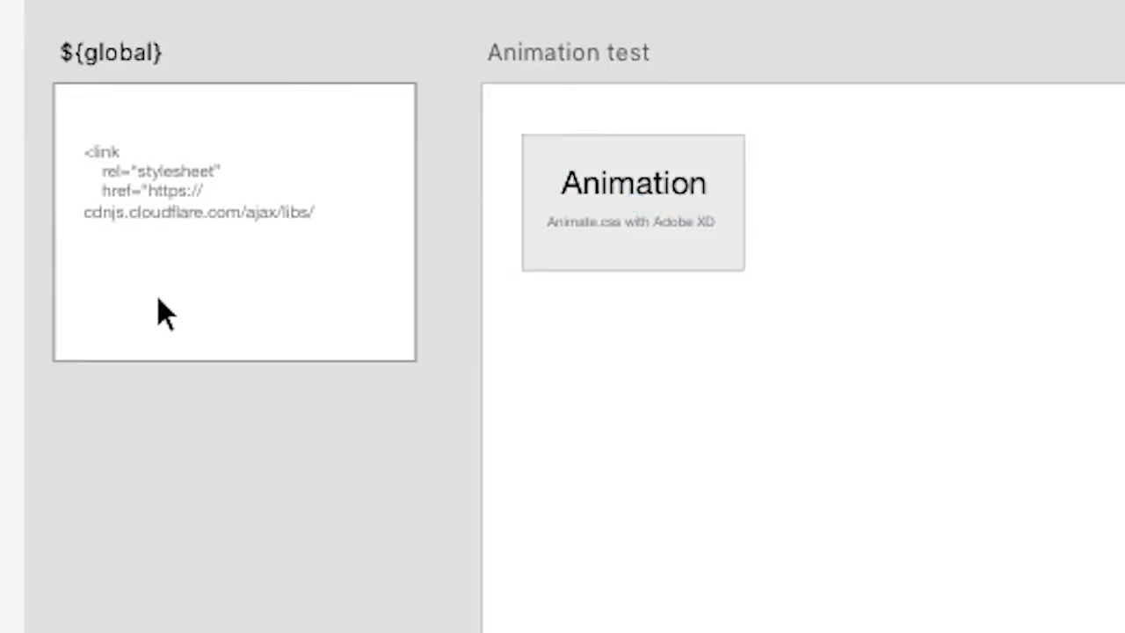
key(ctrl+v)
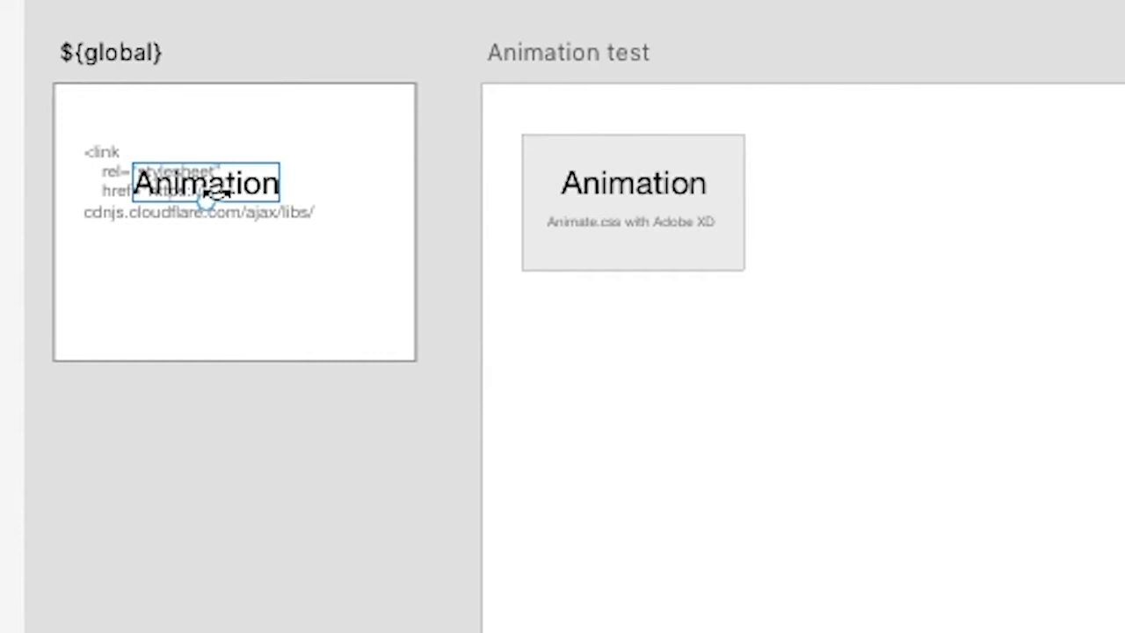
Move the pasted Animation text below the link text on the ${global} artboard, group it and name the group "${css|styles}".
drag(246, 185, 188, 293)
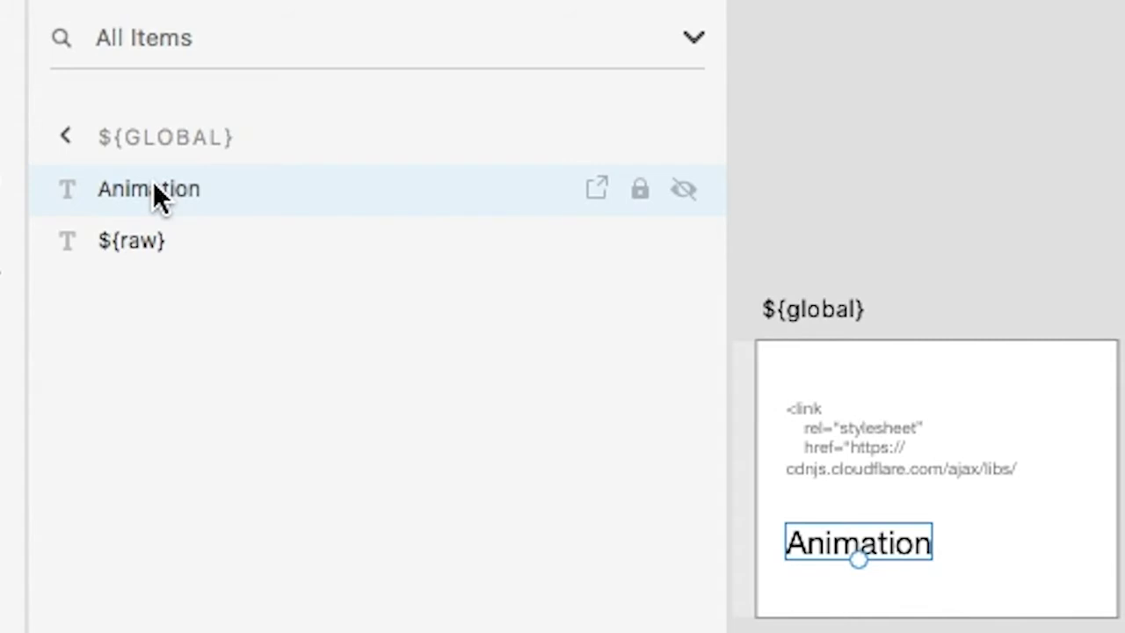
key(ctrl+g)
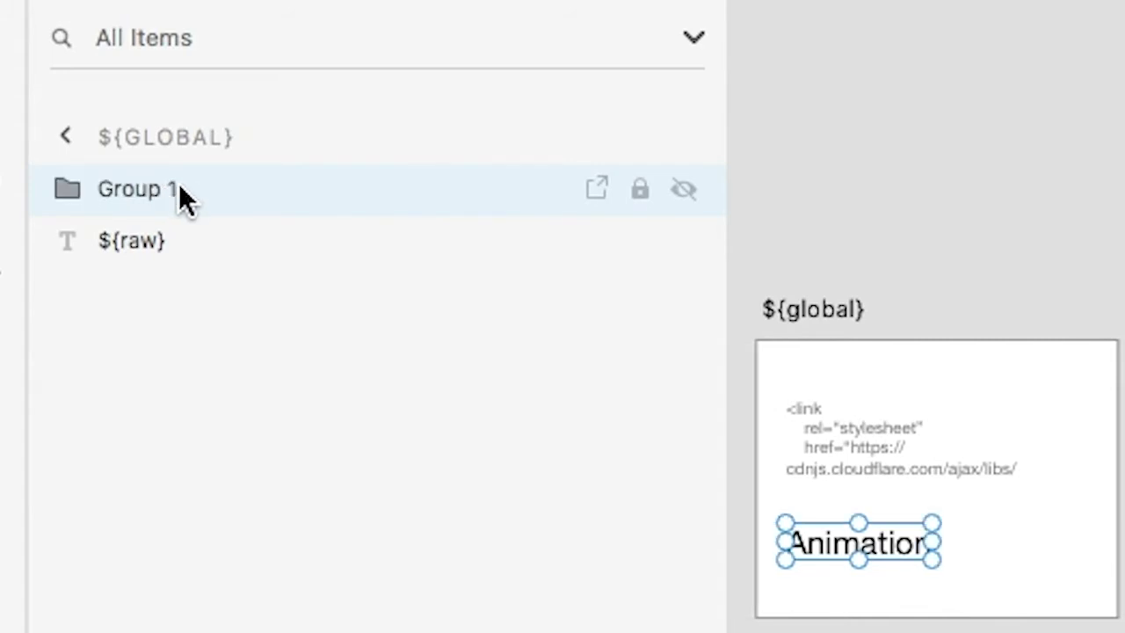
double_click(189, 191)
text(${css|styles})
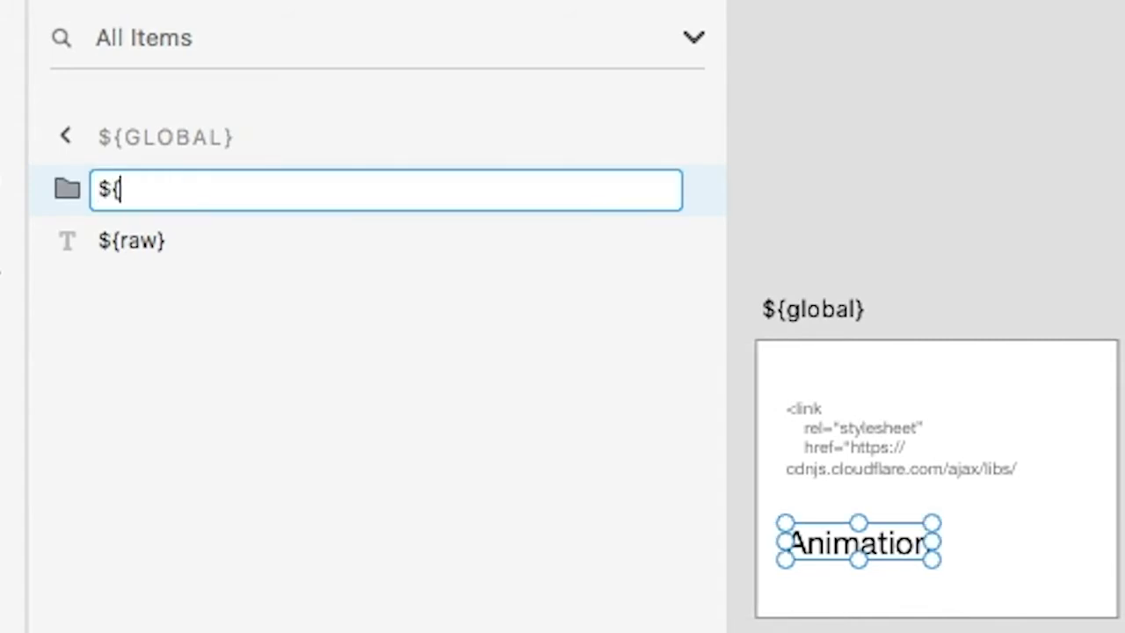
key(Return)
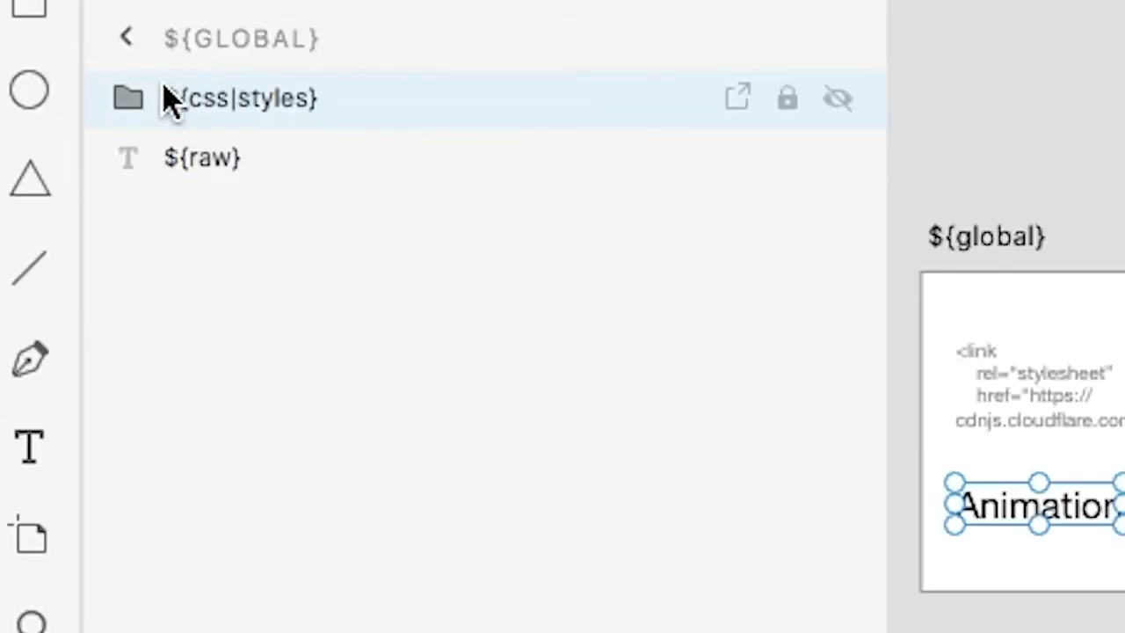
Rename the text layer inside the ${css|styles} group as "animate__animated", following the class name in the Animate.css usage example.
click(140, 99)
double_click(303, 171)
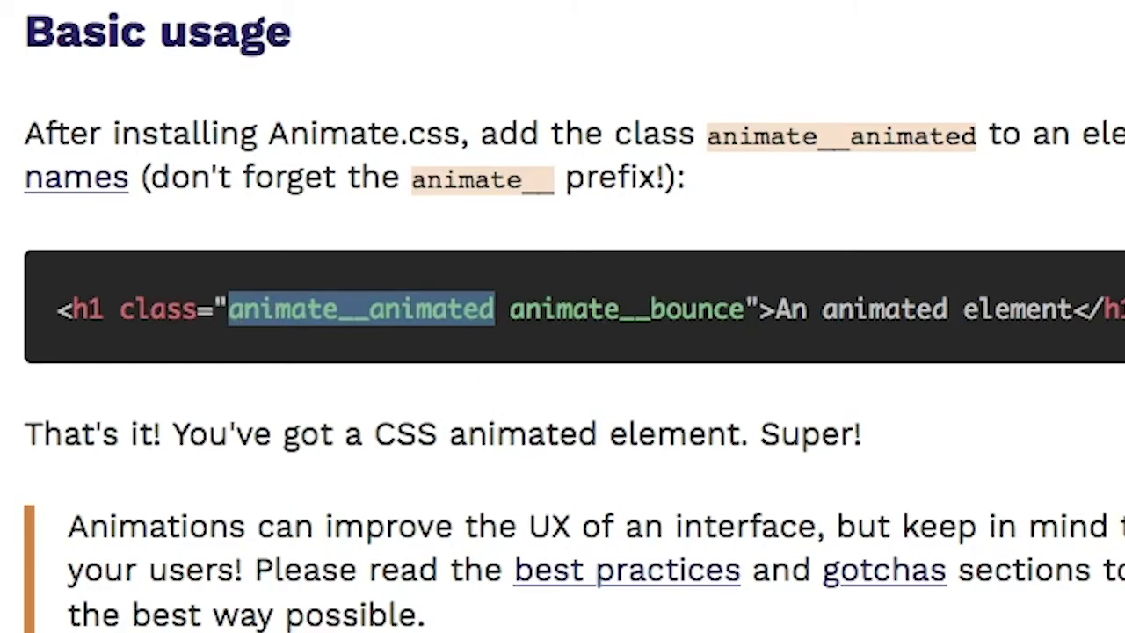
key(super+Tab)
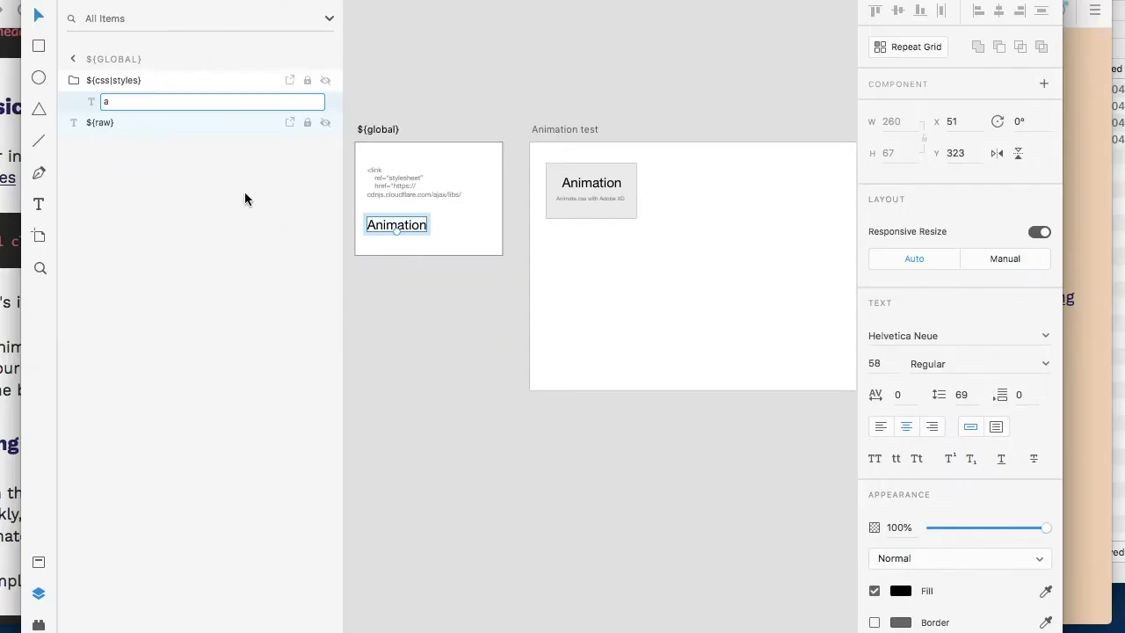
text(animate__animated)
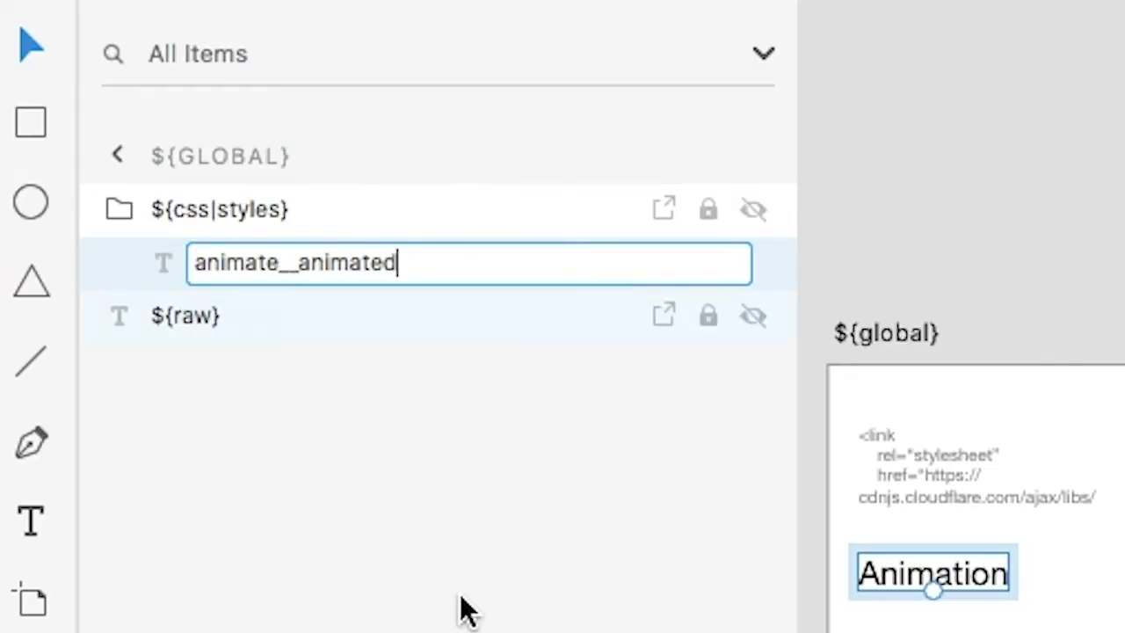
key(Return)
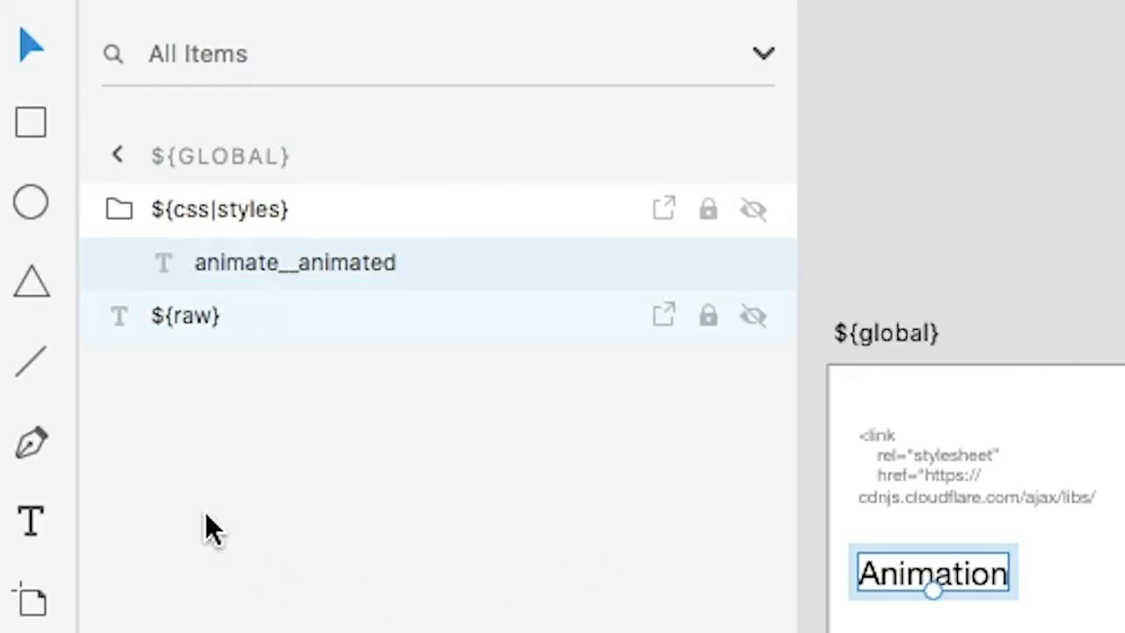
click(109, 211)
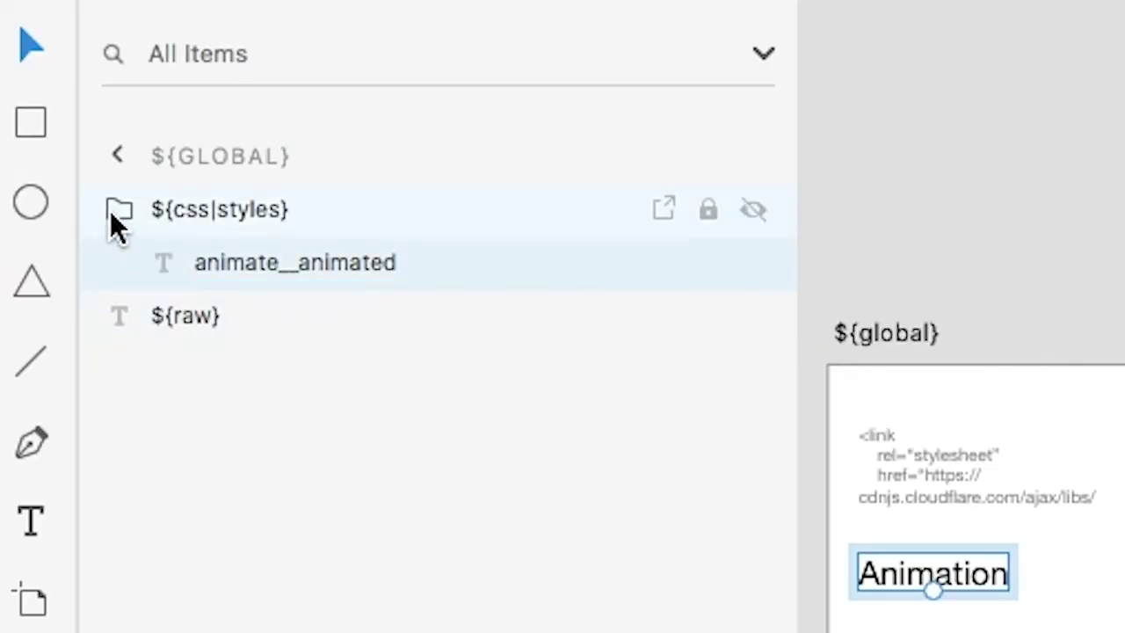
click(398, 224)
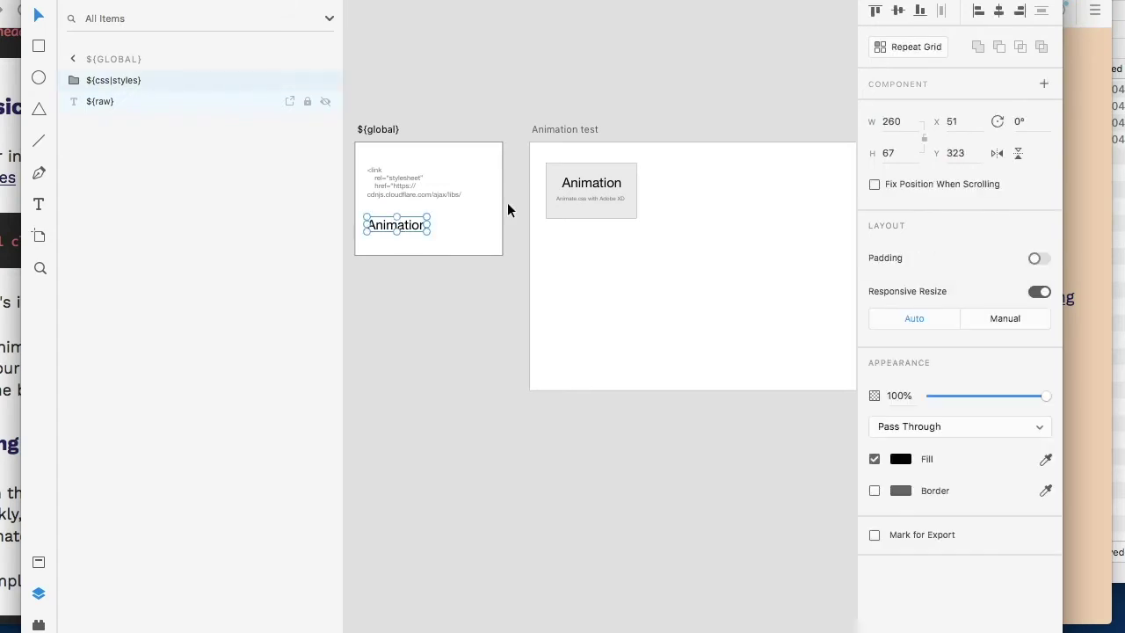
Copy the Basic usage class names and rename the Animation test title layer as "${css|style:animate__animated animate__bounce} Animation".
click(607, 182)
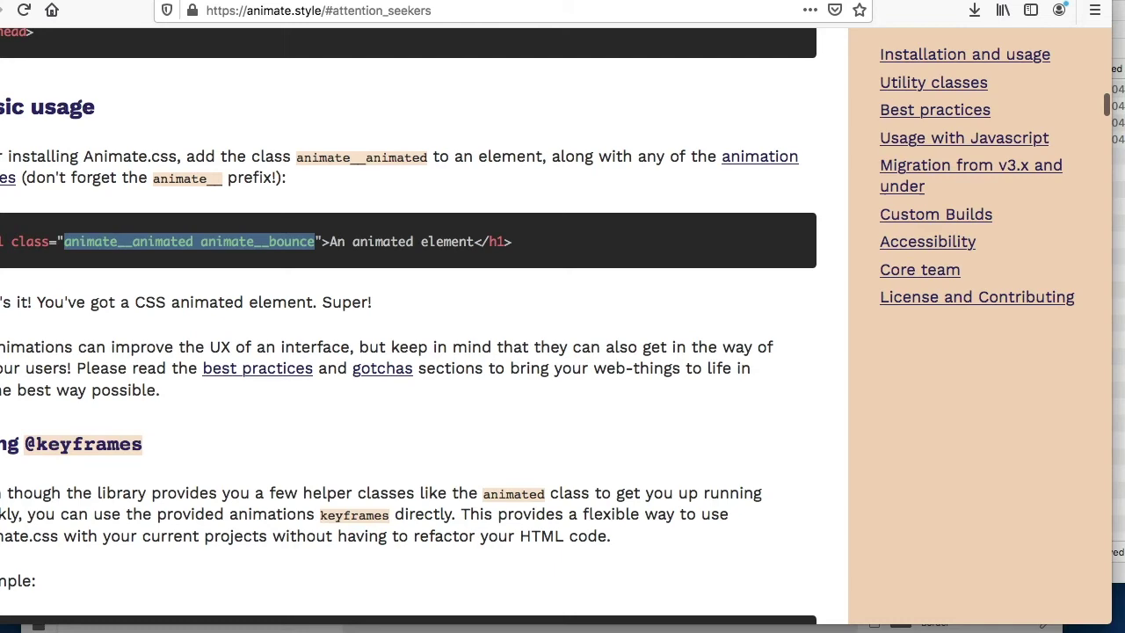
key(super+Tab)
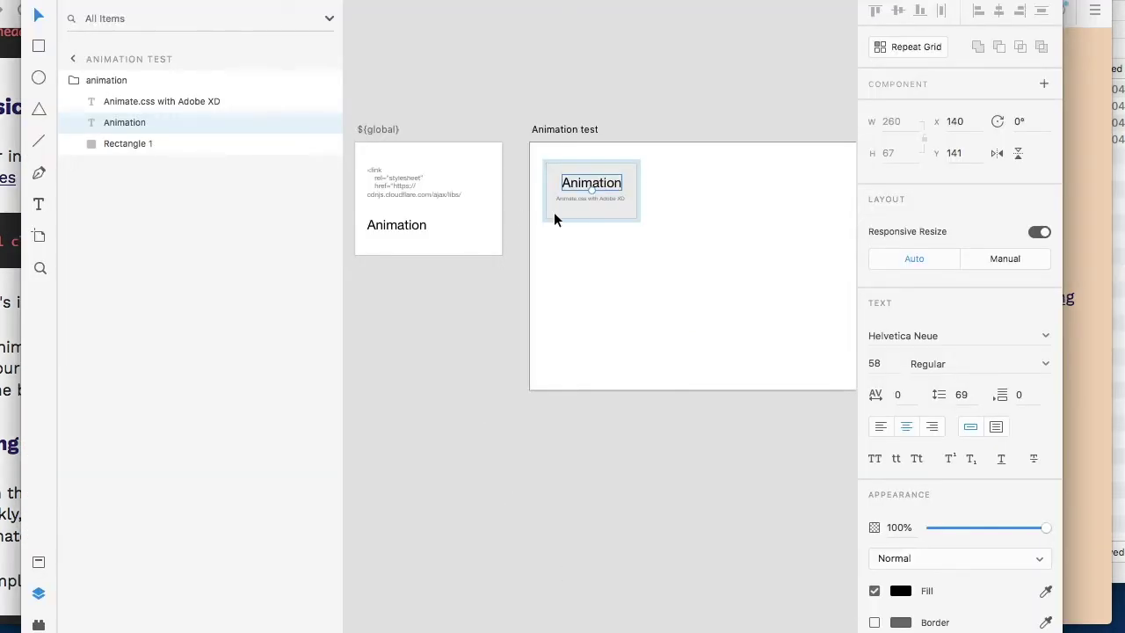
double_click(106, 121)
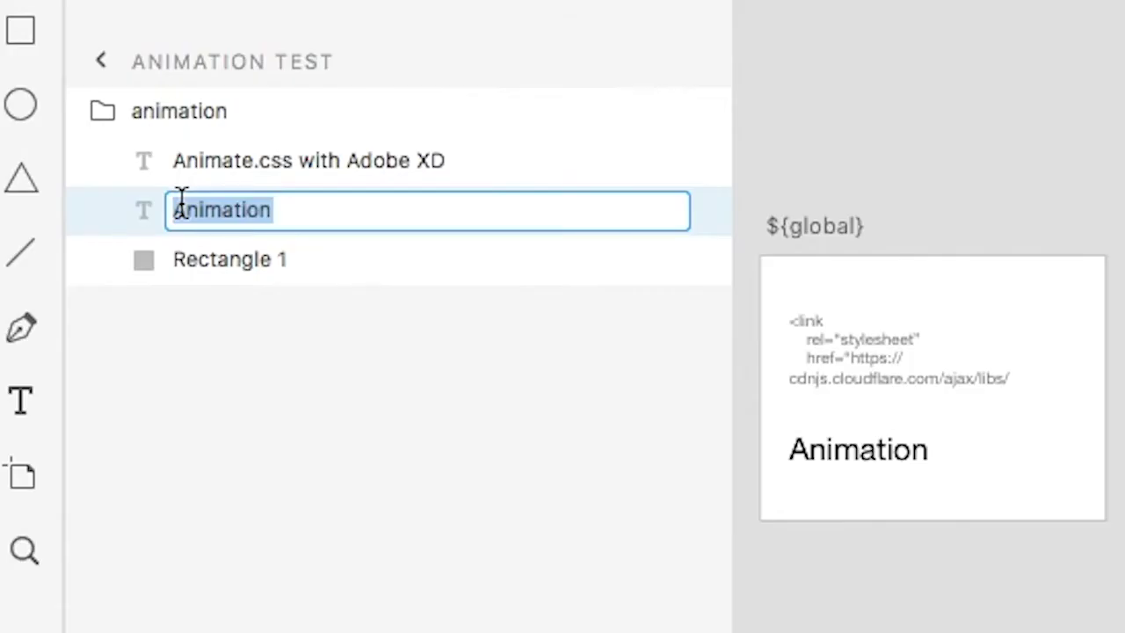
key(Left)
text(${cs)
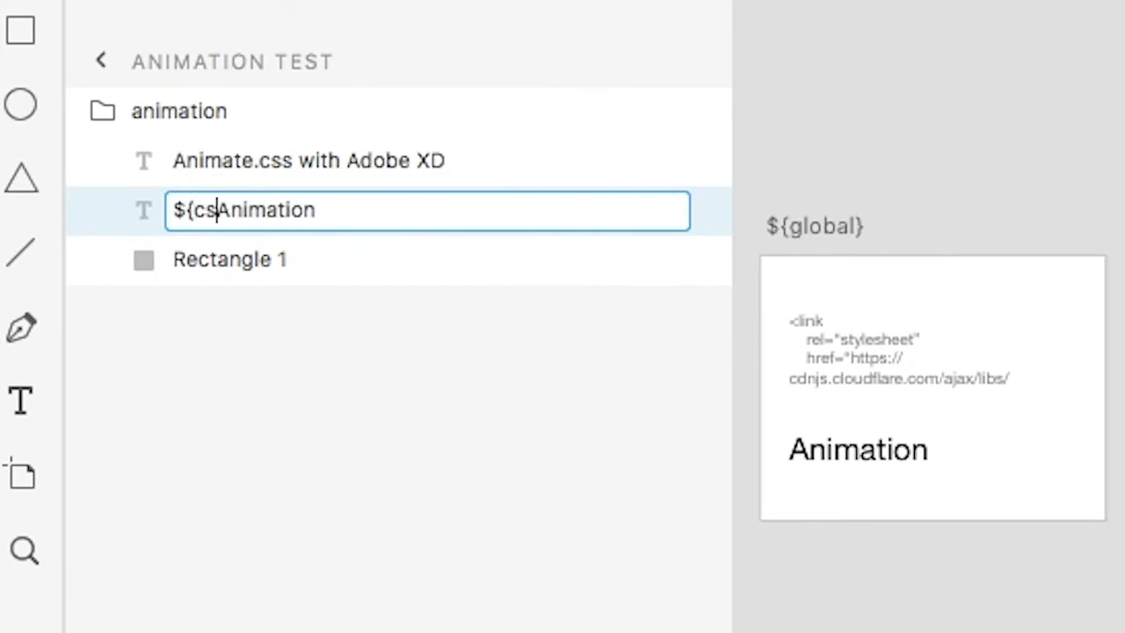
text(s|)
key(super+v)
key(Return)
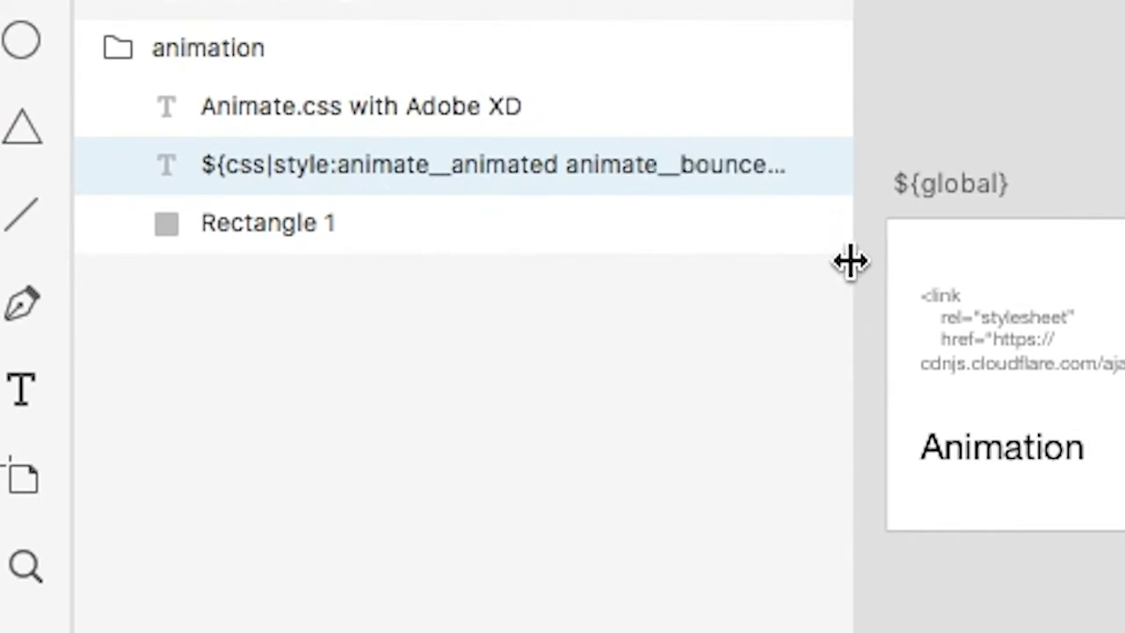
drag(852, 258, 973, 262)
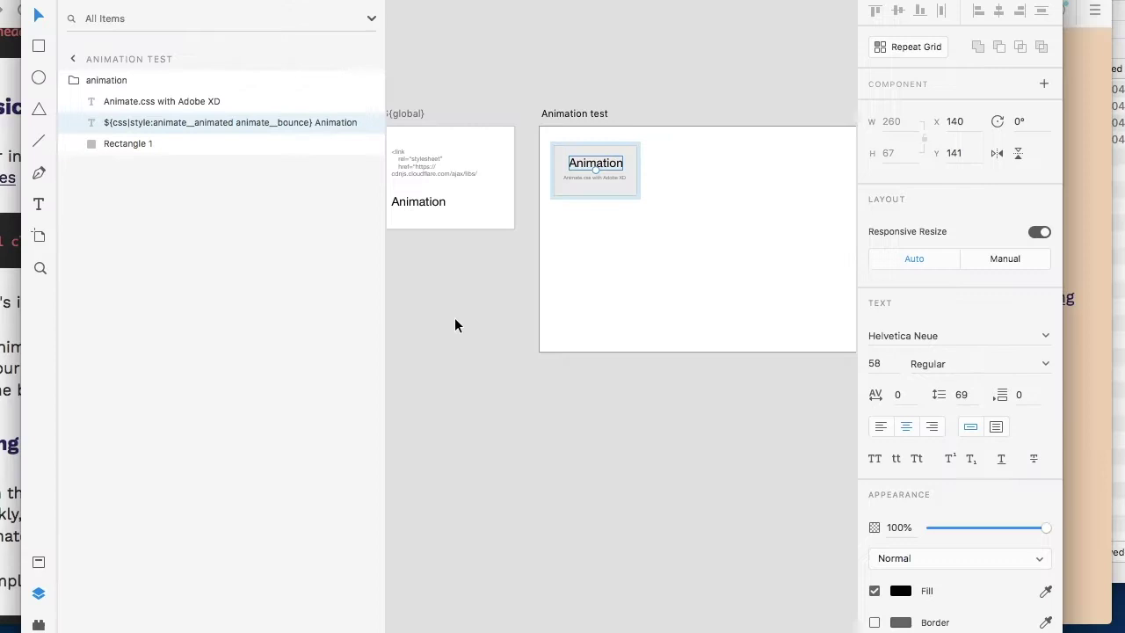
click(464, 325)
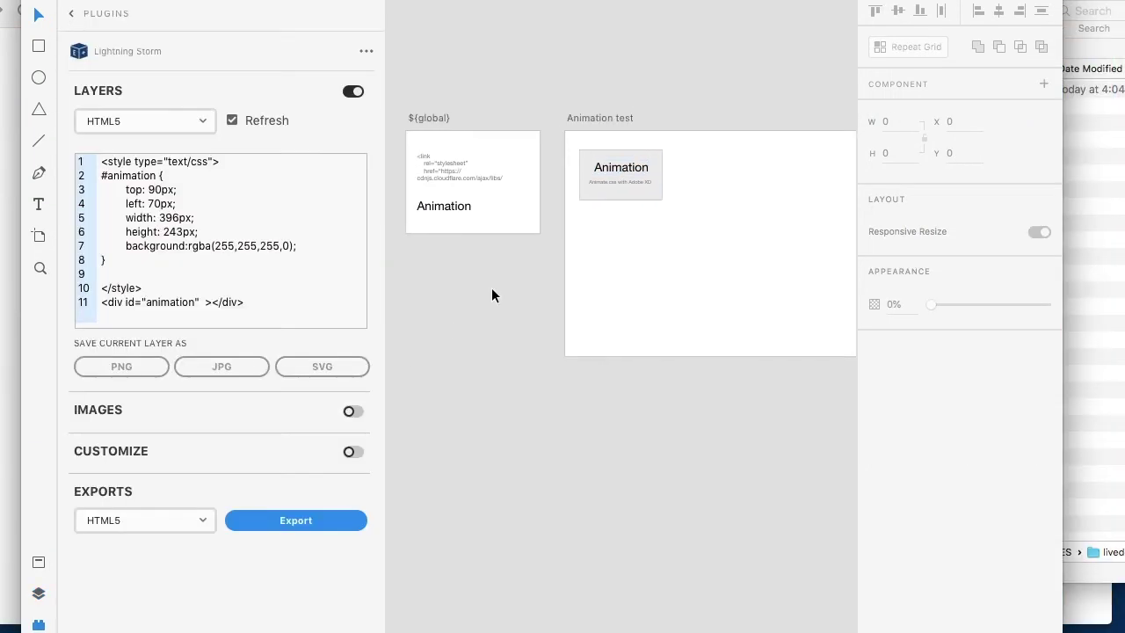
Make the stylesheet link text on the ${global} artboard auto-size to its content and move it up to Y 42.
click(445, 178)
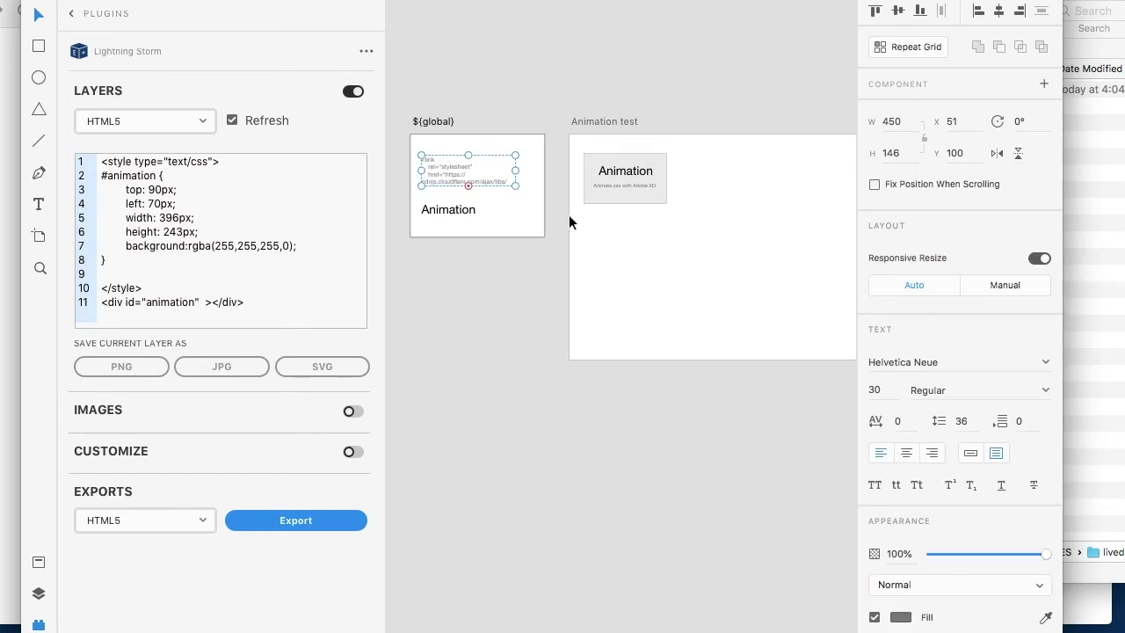
click(972, 454)
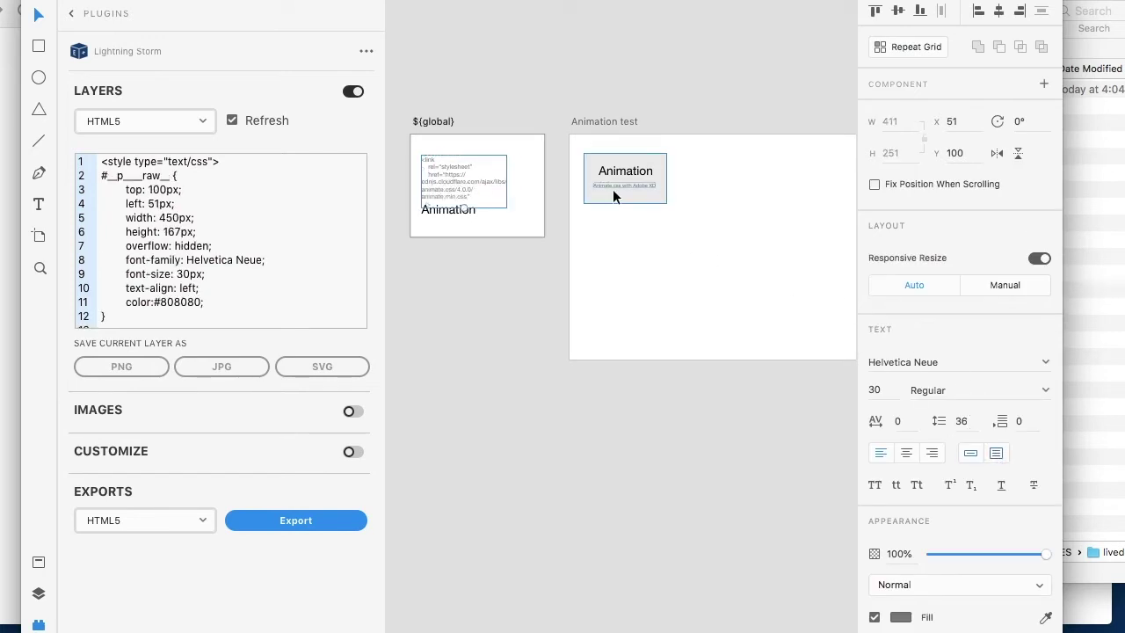
mouse_move(445, 177)
mouse_down()
mouse_move(439, 154)
mouse_move(448, 163)
mouse_up()
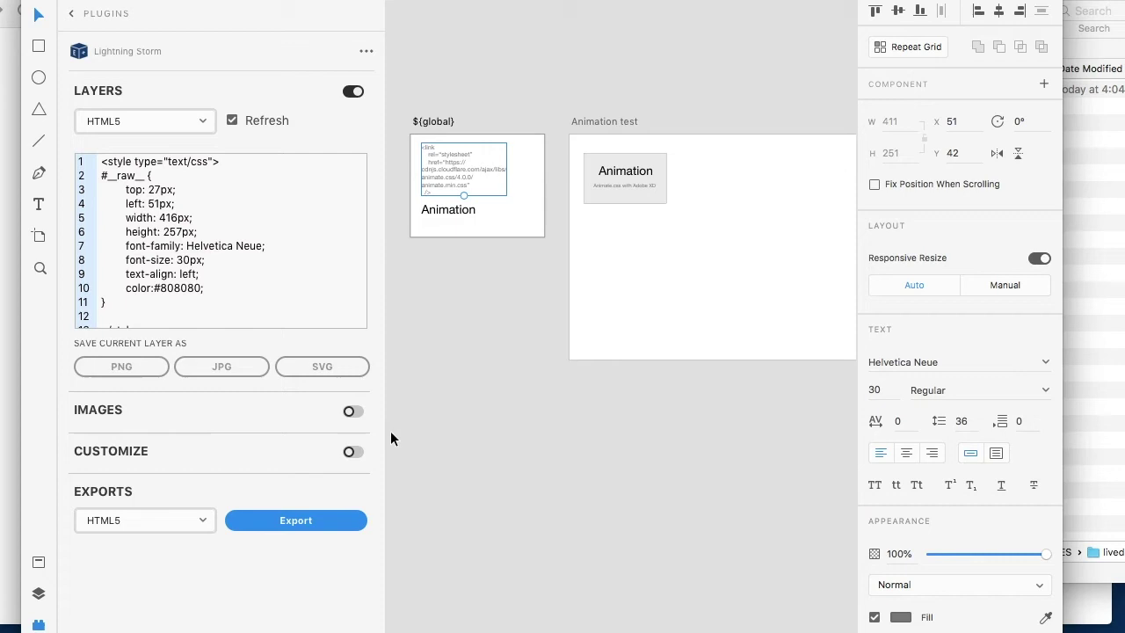
Export the design as HTML5 with Lightning Storm and expand the newly exported folder in Finder to check its files.
click(432, 500)
click(290, 522)
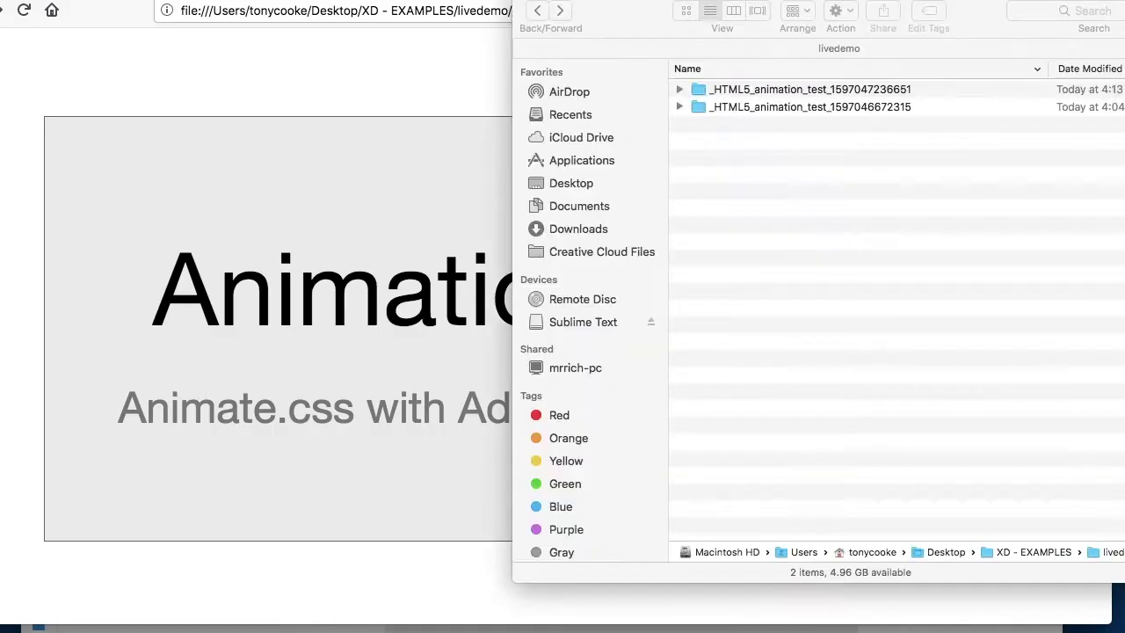
click(679, 90)
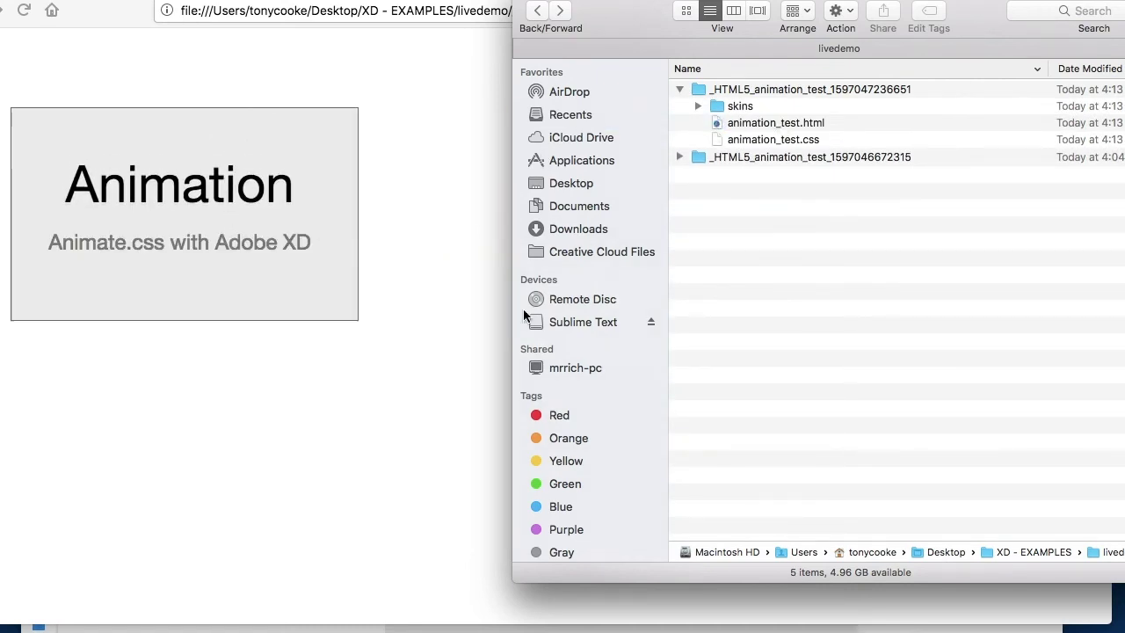
click(673, 628)
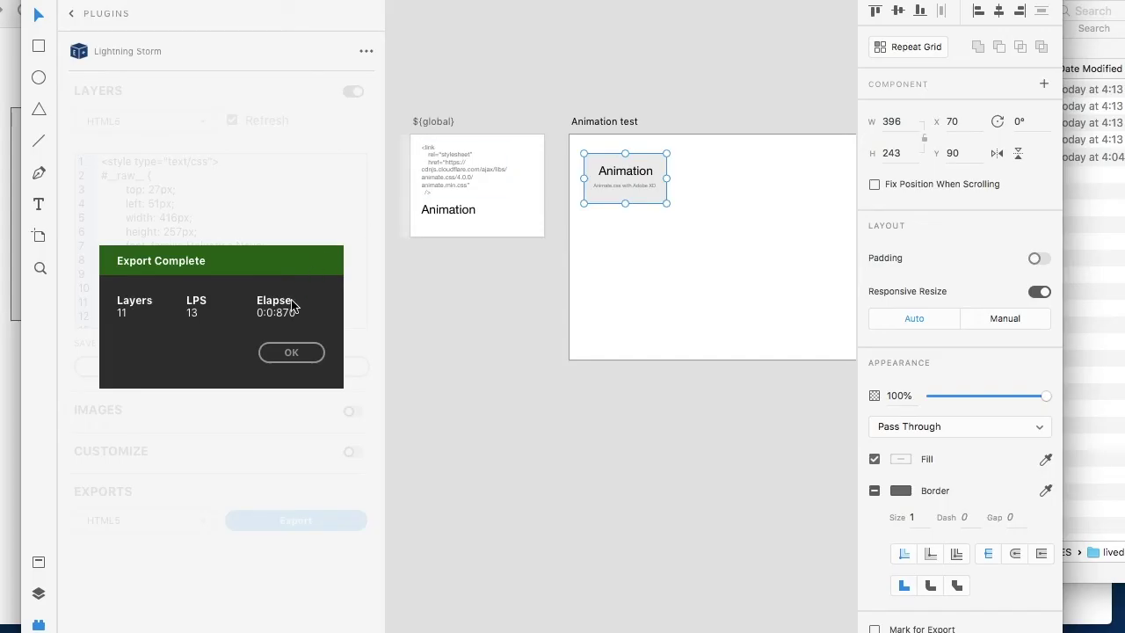
click(271, 355)
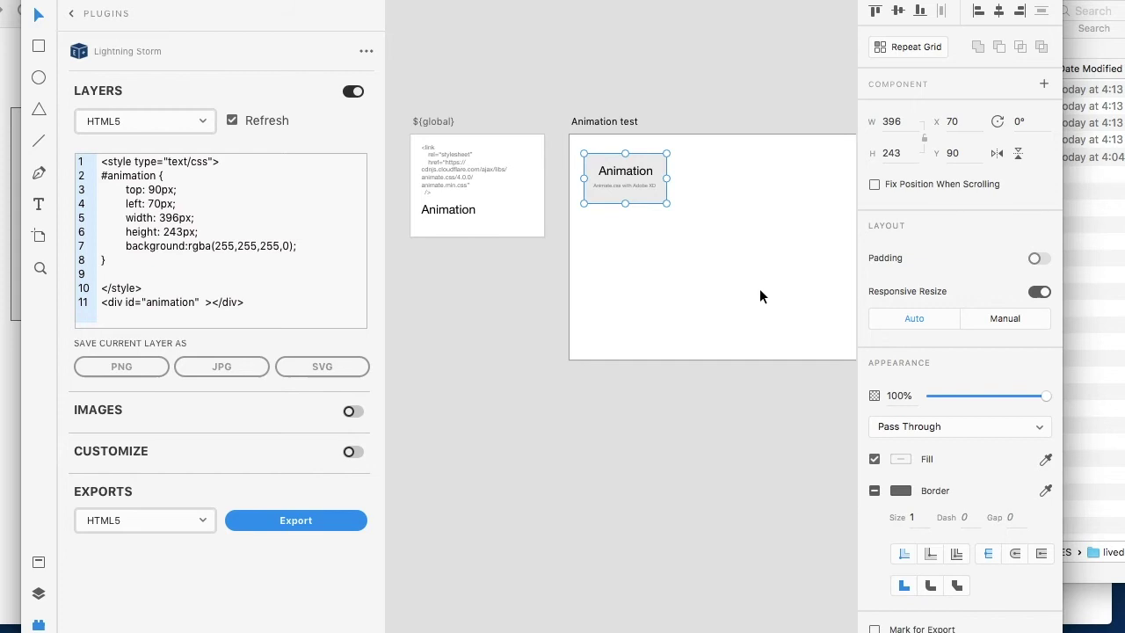
Turn the animation group into a repeat grid of three columns and seven rows, about 1244 × 1830, on the lengthened Animation test artboard.
scroll(761, 297, right, 5)
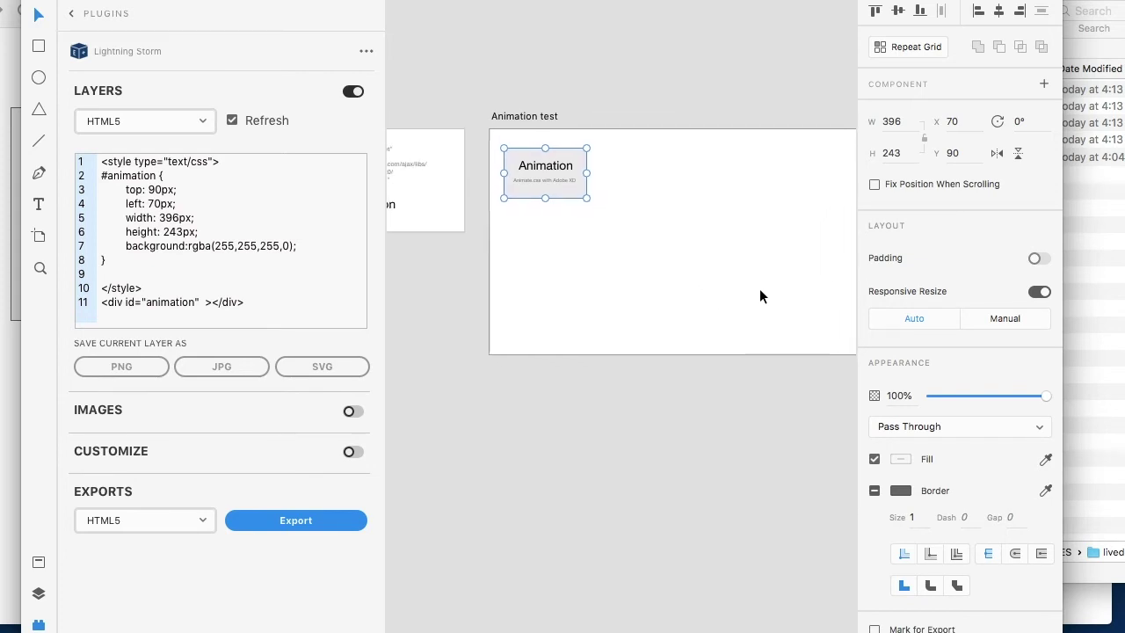
click(43, 595)
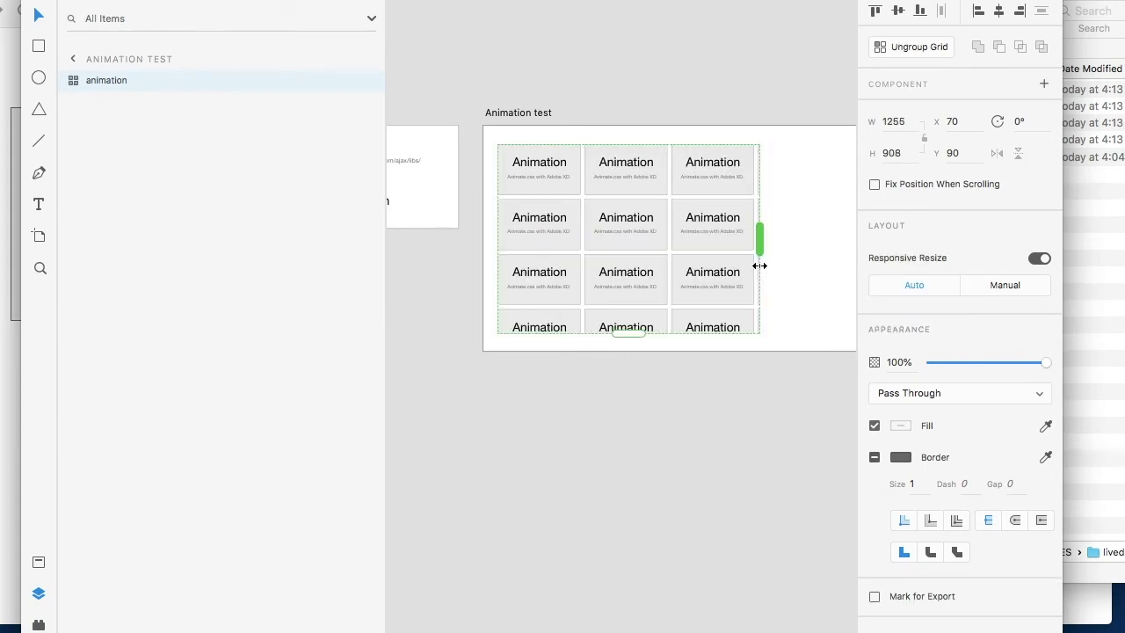
drag(760, 265, 757, 265)
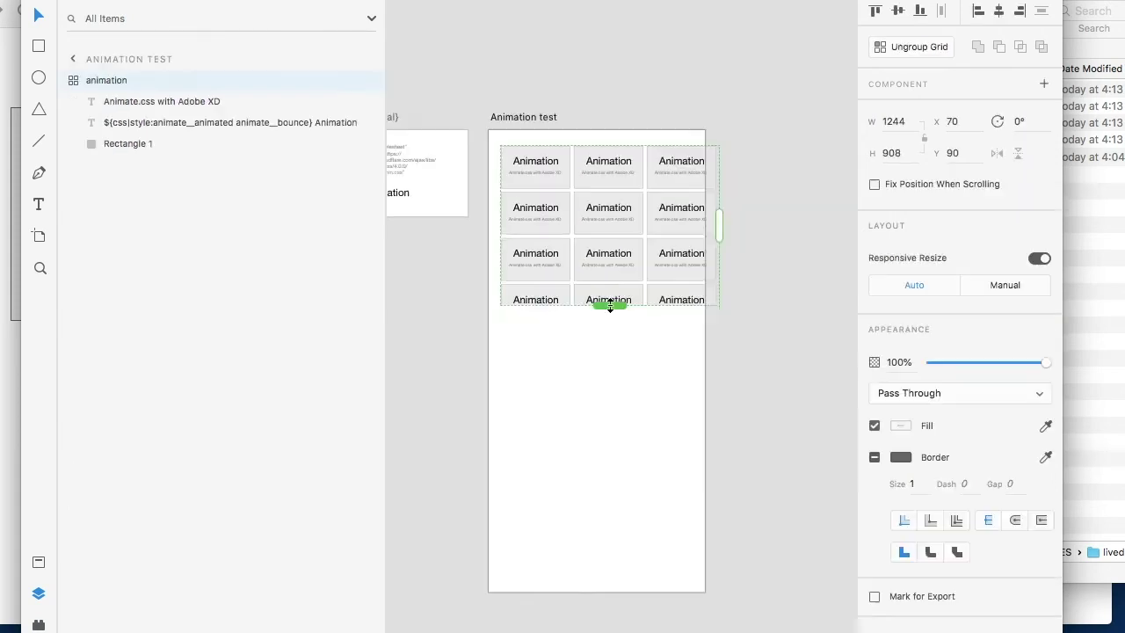
drag(603, 305, 595, 466)
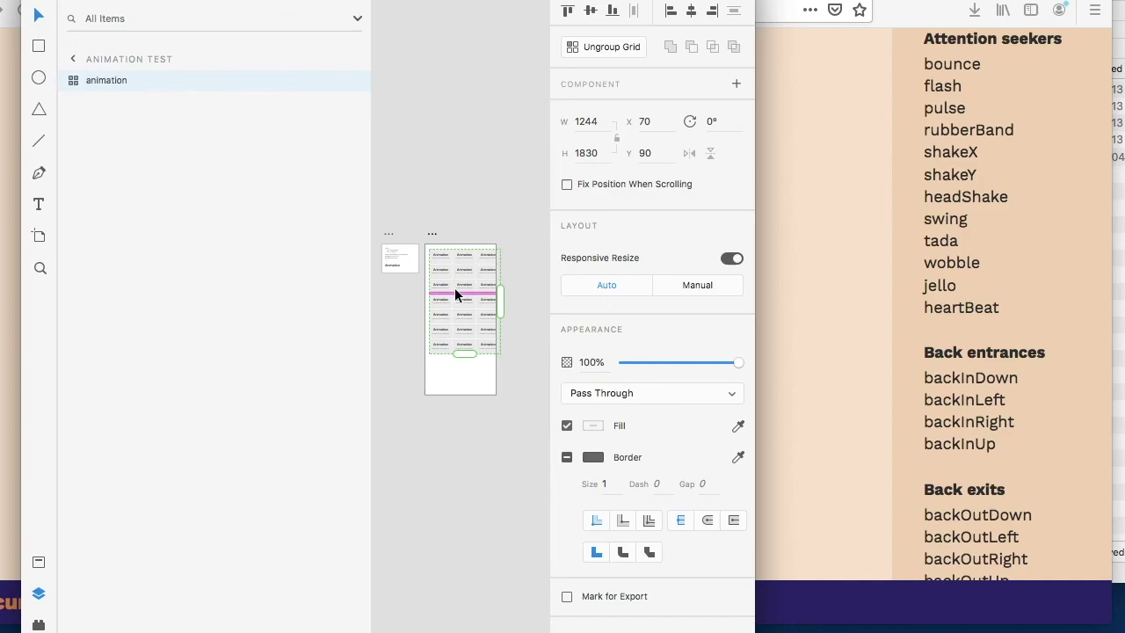
Add the class "animate__infinite" between animate__animated and animate__bounce in the title layer's name inside the repeat grid.
click(66, 80)
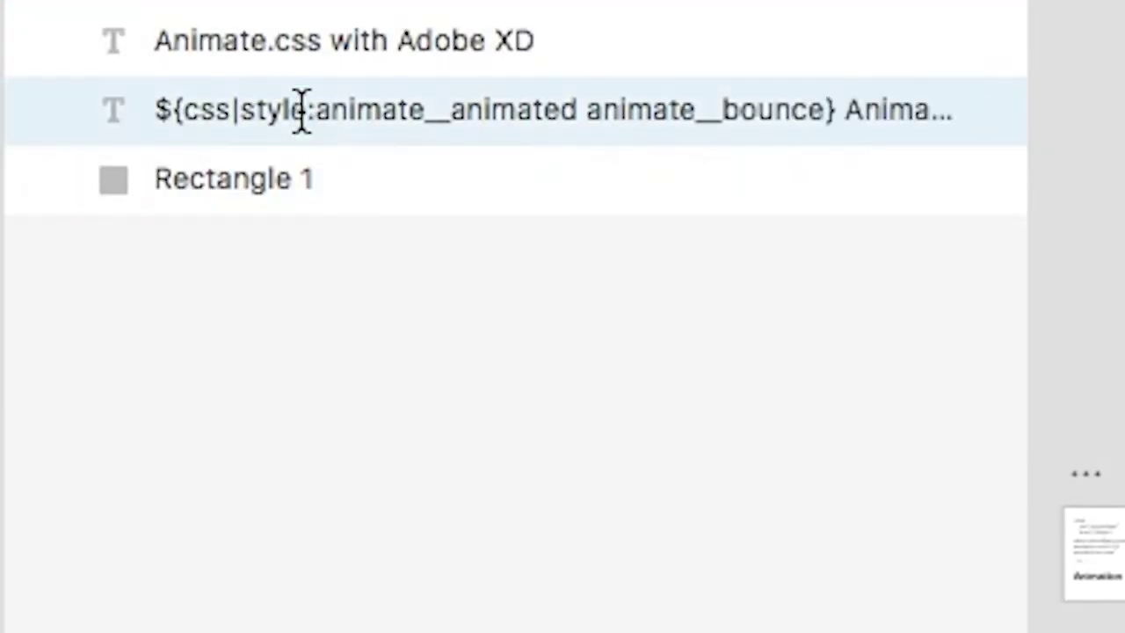
double_click(301, 110)
click(567, 109)
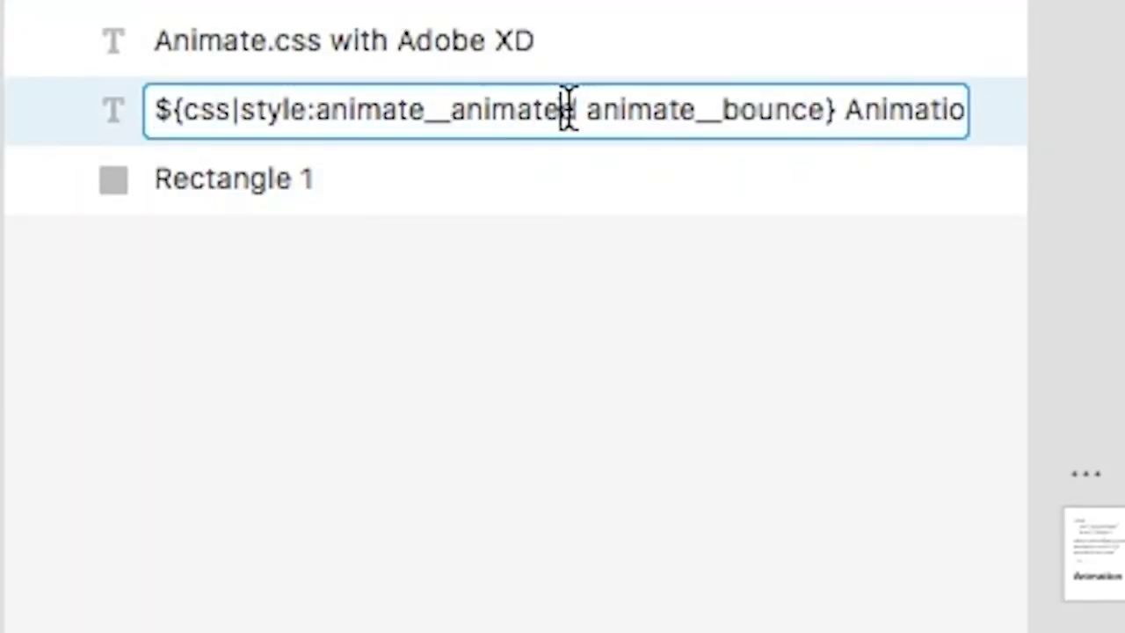
double_click(572, 109)
click(580, 110)
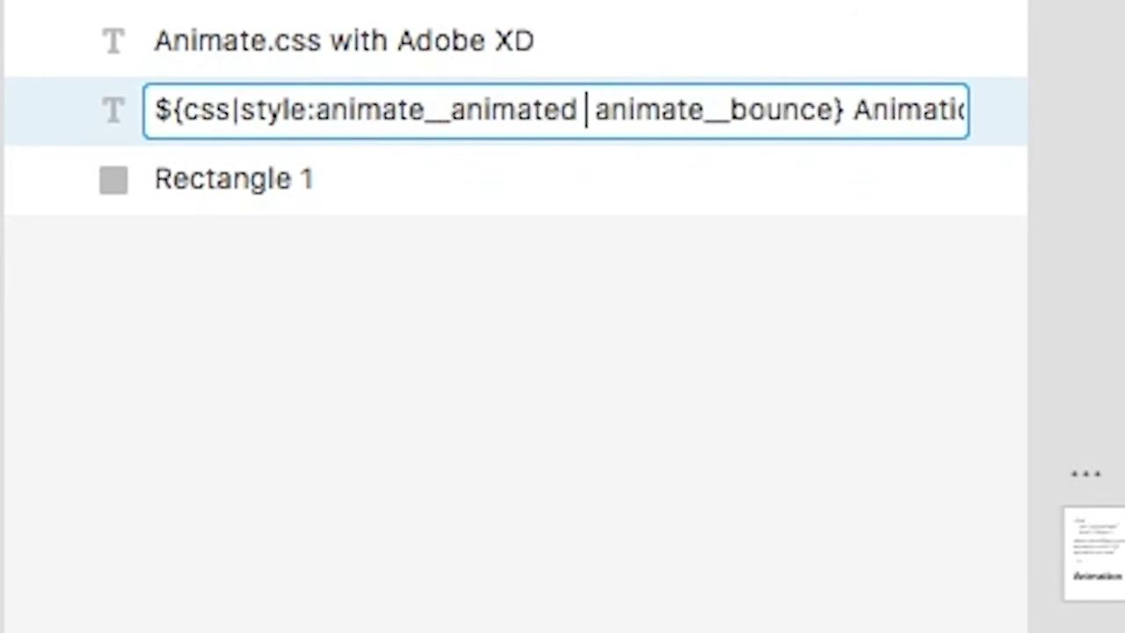
text(animate__infinite)
key(Return)
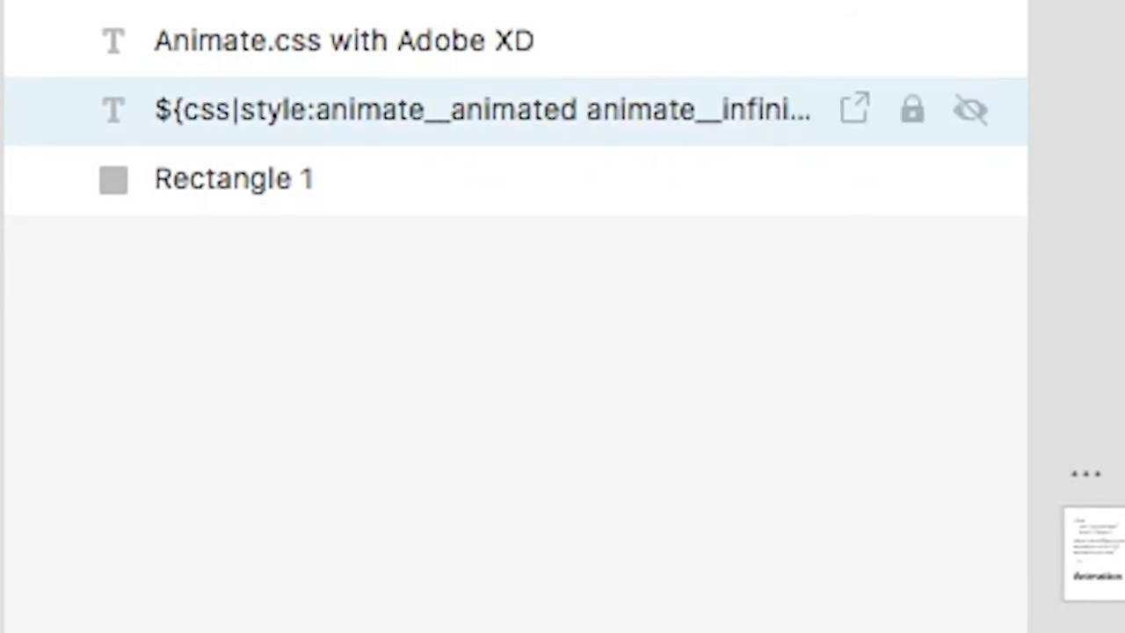
Extend the animation repeat grid downward to eleven rows of cards.
click(464, 333)
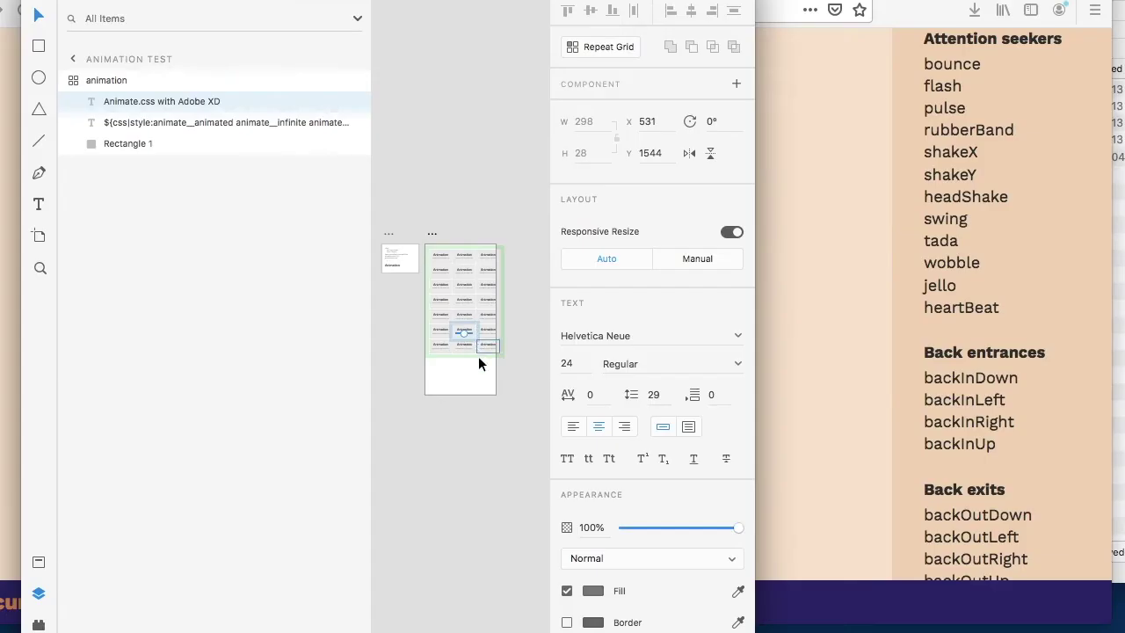
click(479, 356)
click(480, 342)
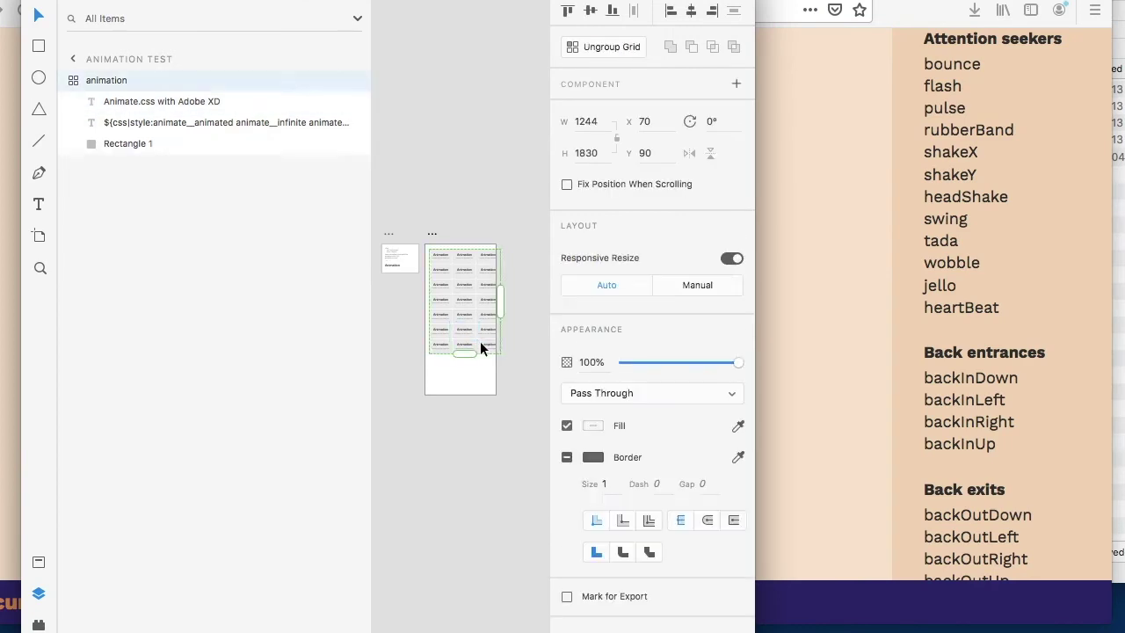
drag(468, 356, 462, 395)
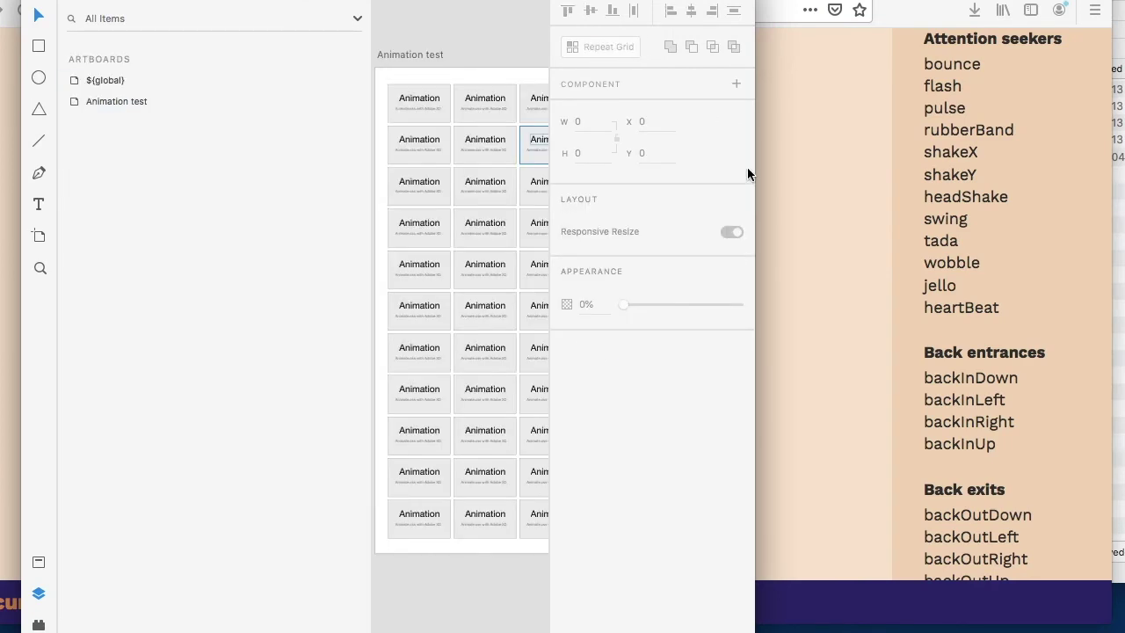
Expand the first card's group in the layer list and change its title text to Bounce.
drag(756, 173, 875, 159)
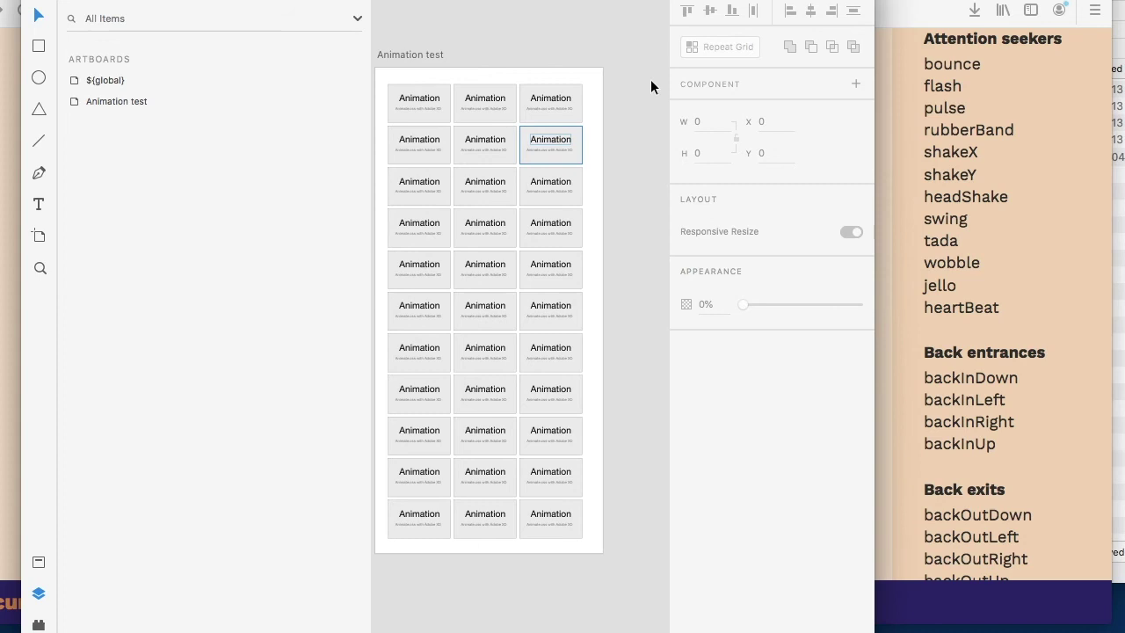
click(427, 99)
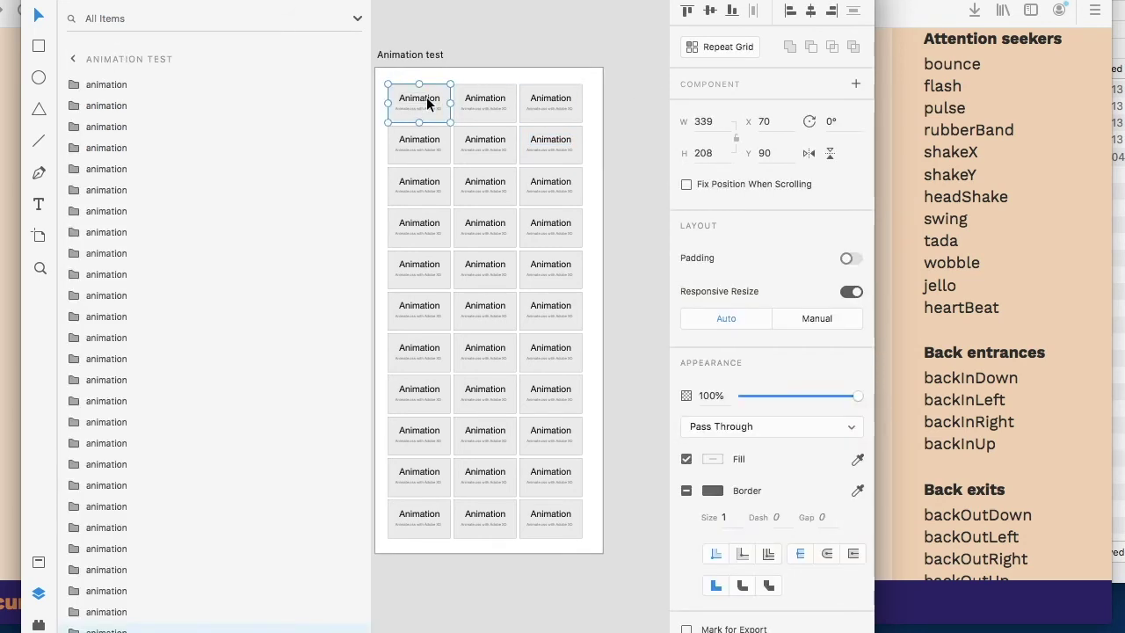
scroll(269, 431, down, 5)
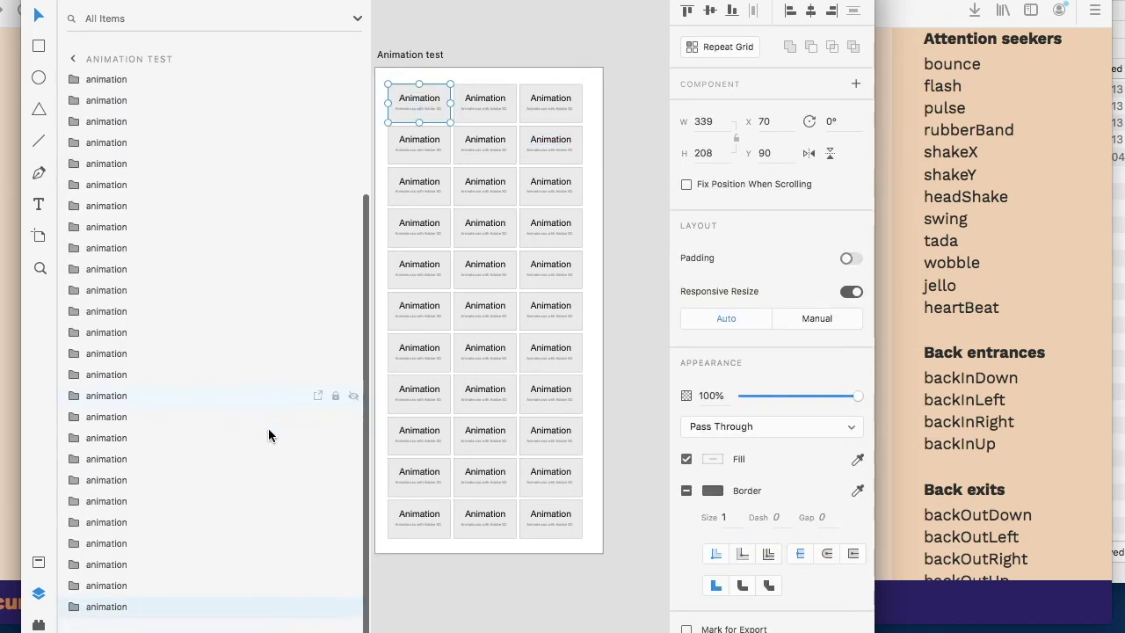
scroll(220, 615, down, 2)
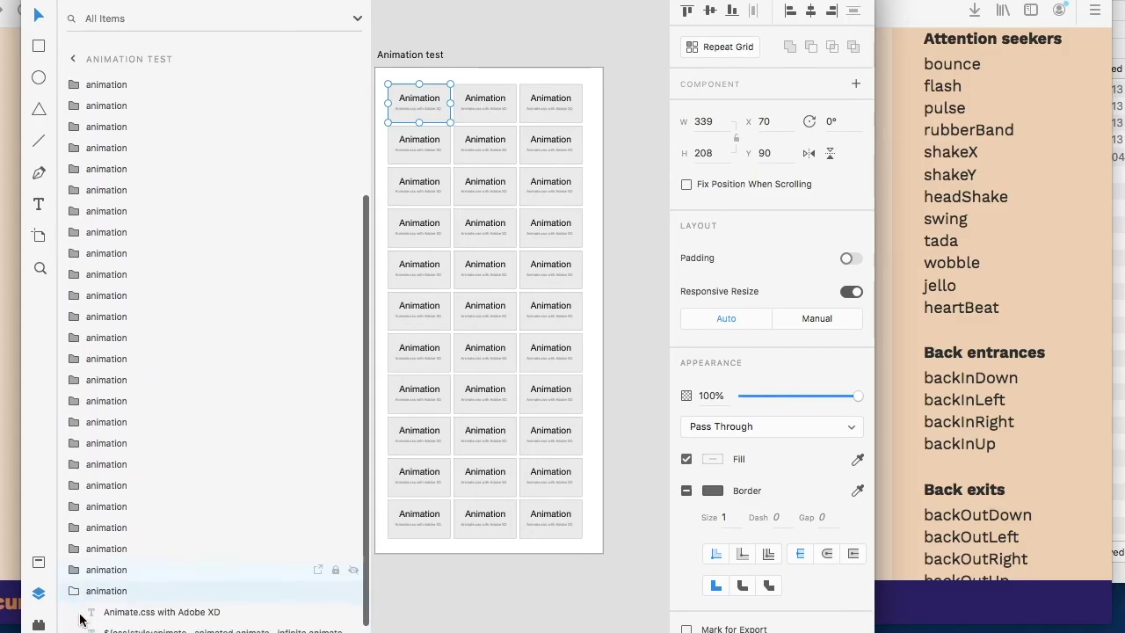
scroll(414, 604, down, 1)
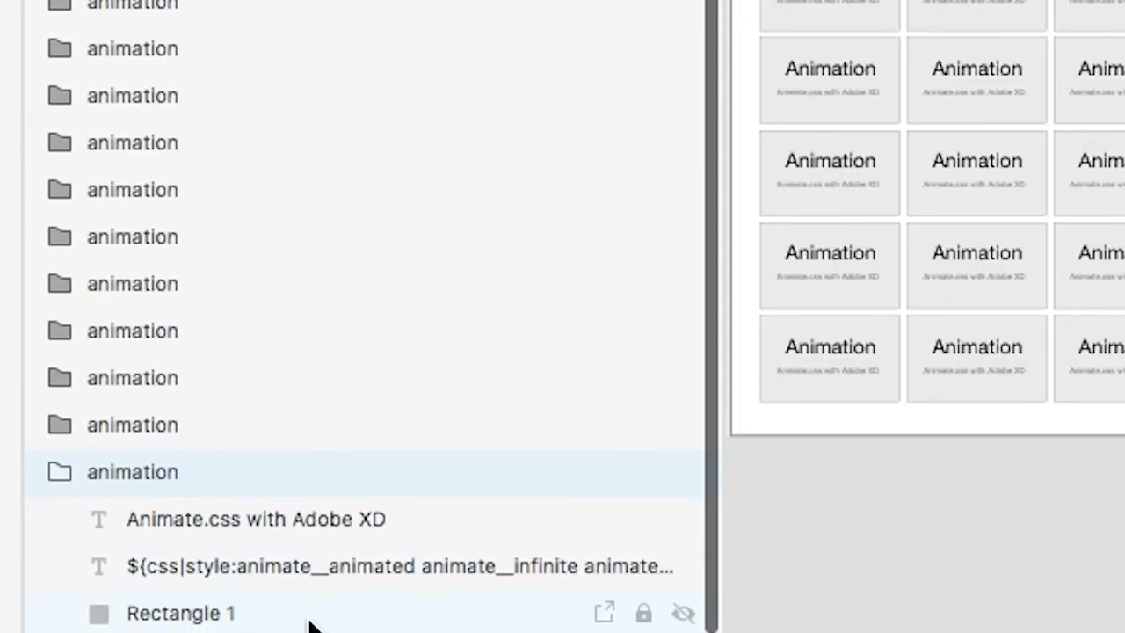
double_click(409, 148)
text(B)
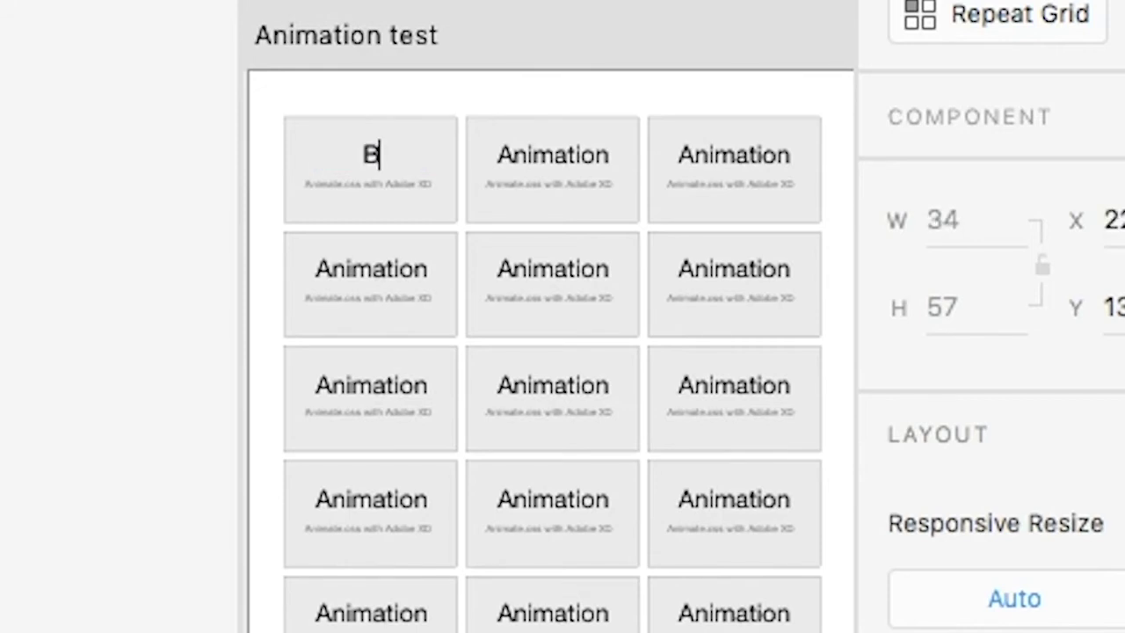
text(ounce)
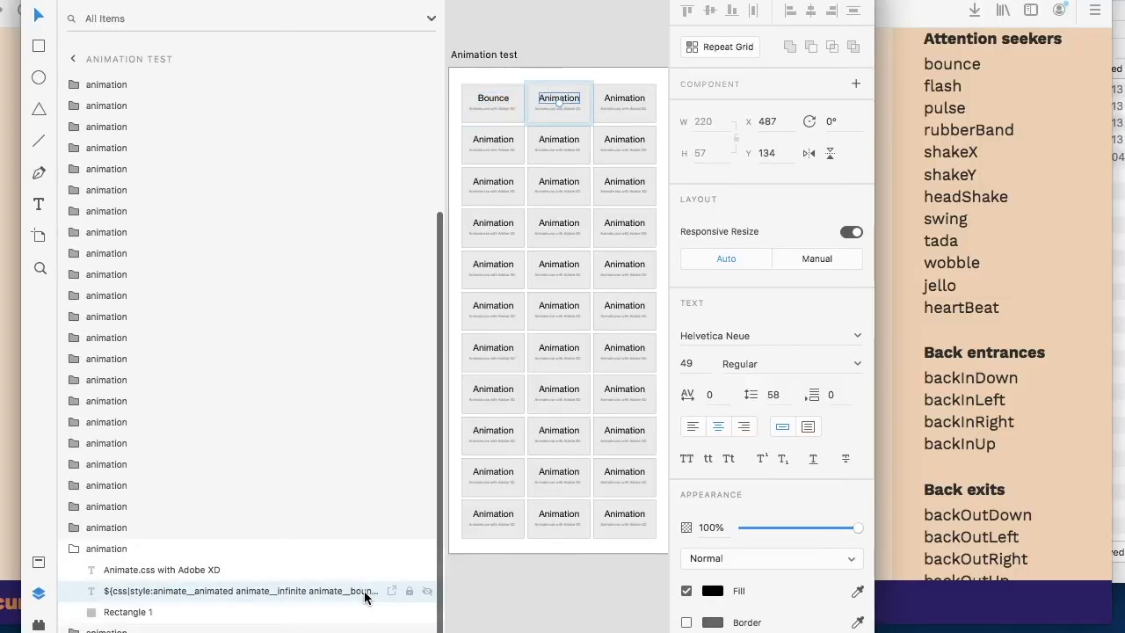
Change the second card's title class to animate__flash in its layer name and set its title text to Flash.
double_click(361, 591)
click(351, 591)
shift+click(383, 591)
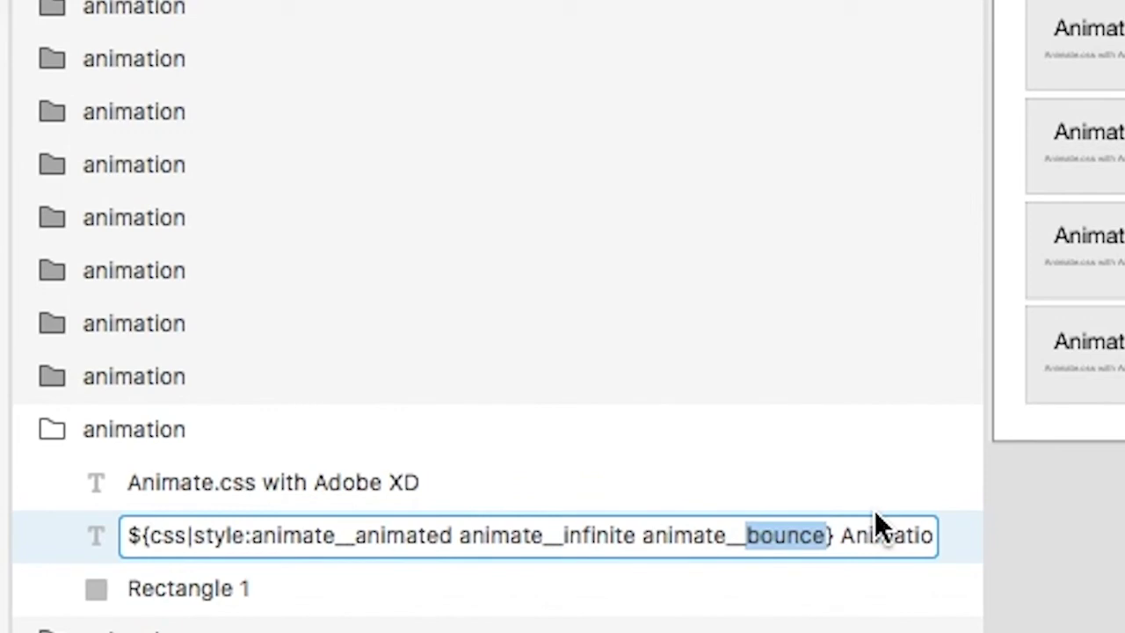
text(flash)
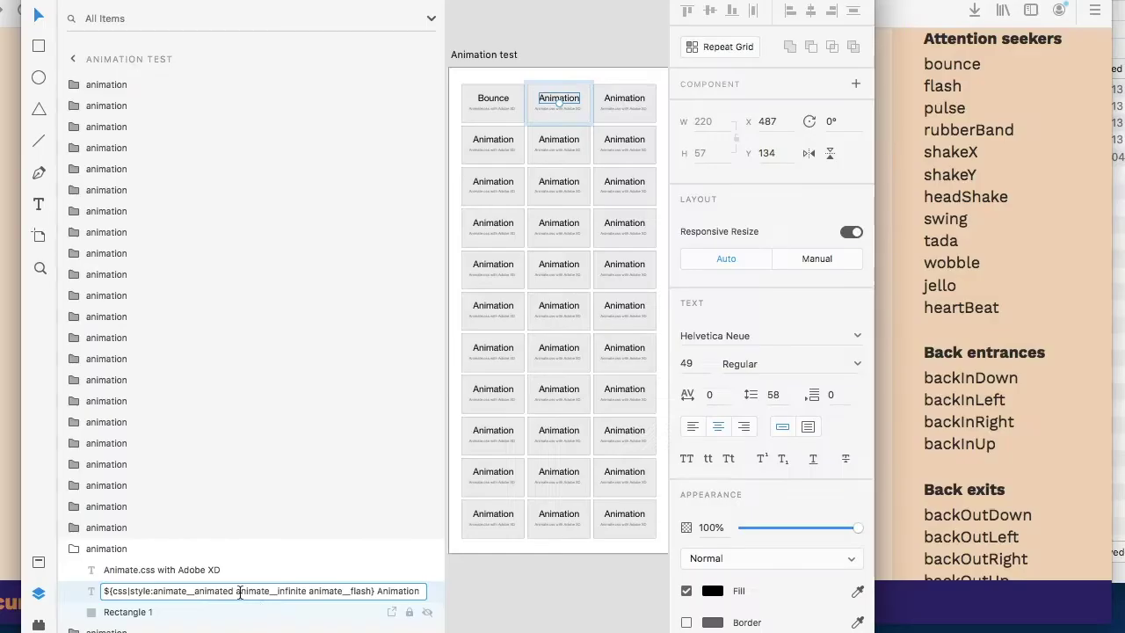
double_click(577, 95)
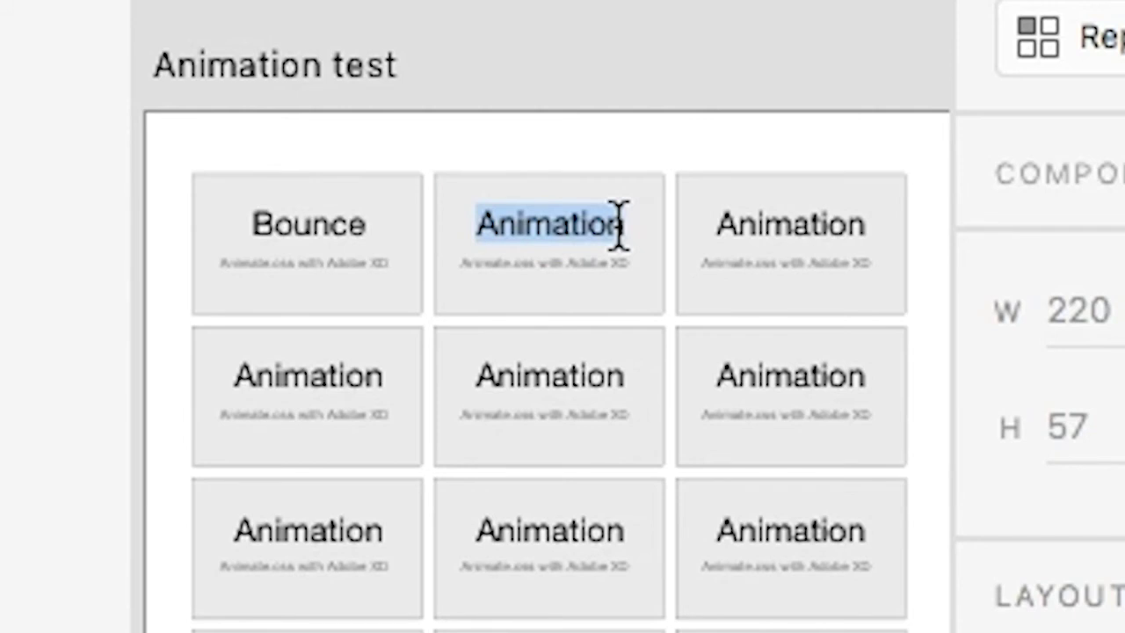
text(Flash)
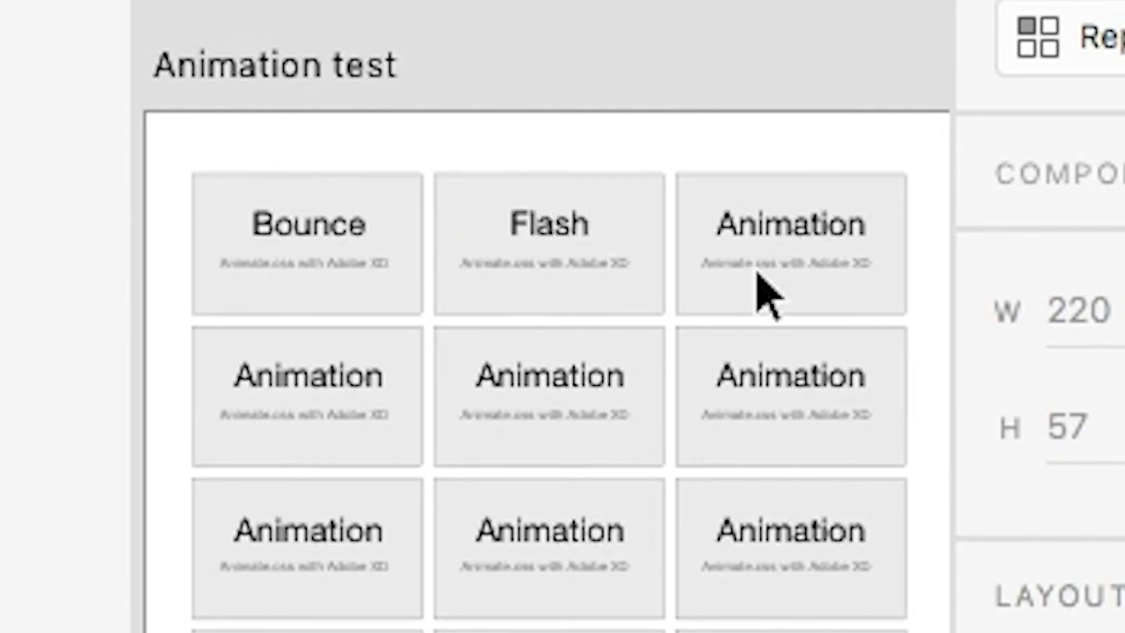
key(Escape)
Title the following cards Pulse, ShakeX, ShakeY, Swing, Tada, Wobble, Jello and BackInDown, and give each title layer the matching animate__ class.
double_click(821, 227)
text(PulseshakeXShakeX)
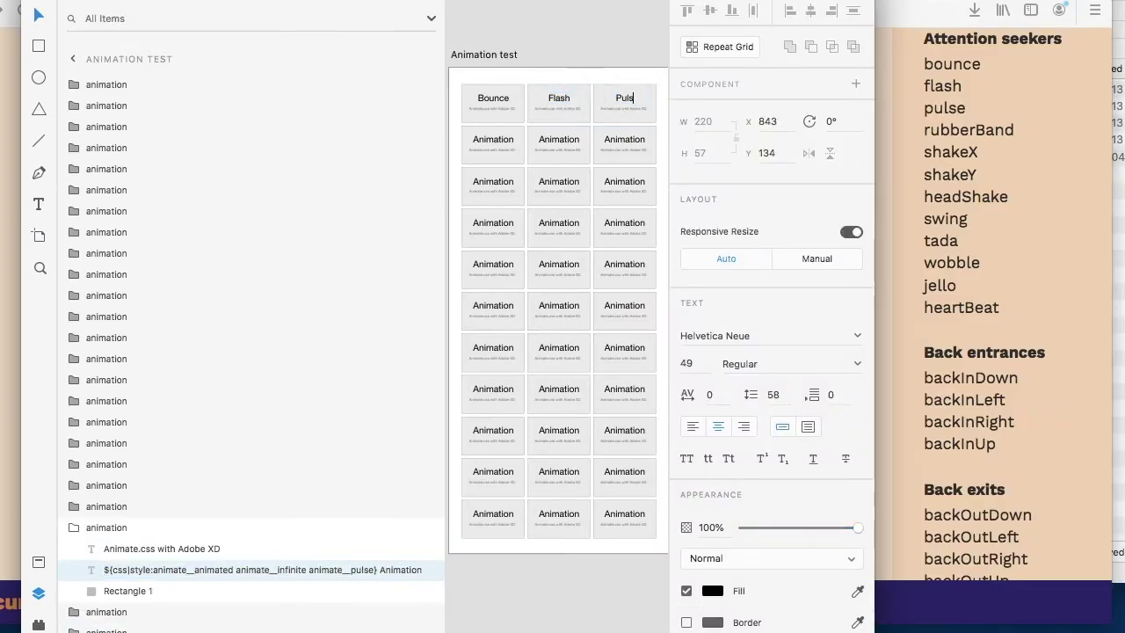
double_click(397, 536)
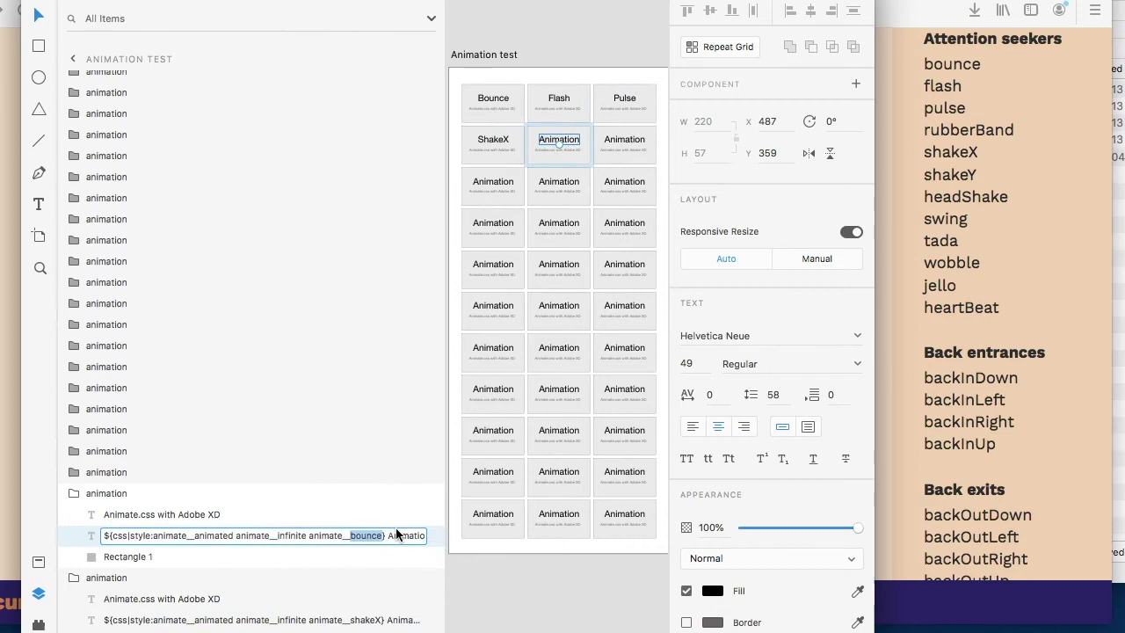
text(shakeYSwingTada)
double_click(575, 179)
text(WobbleJelloBackInDown)
Title the next three cards BackInUp, BackOutLeft and BackOutRight, with classes animate__backInUp, animate__backOutLeft and animate__backOutRight in their layer names.
double_click(382, 410)
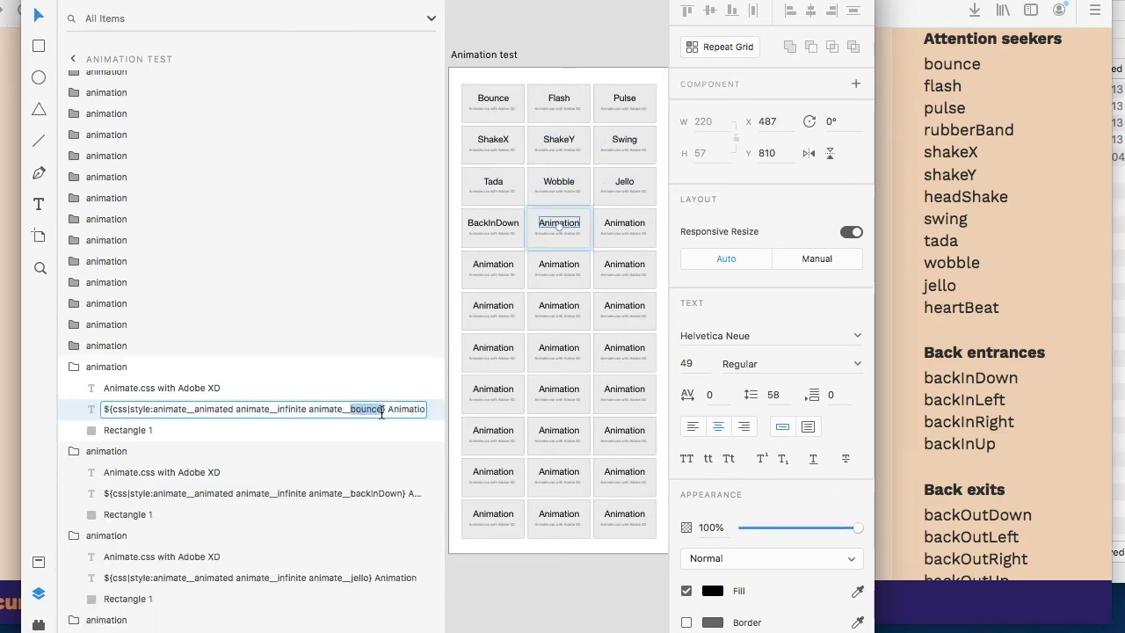
text(backInUp)
scroll(1002, 308, down, 3)
text(BackOutLeftbackOutRight)
double_click(493, 263)
text(BackOutRight)
Title the remaining two cards of the fifth row BounceInDown and BounceOutUp, with classes animate__bounceInDown and animate__bounceOutUp.
double_click(572, 266)
text(BounceDownBounceUp)
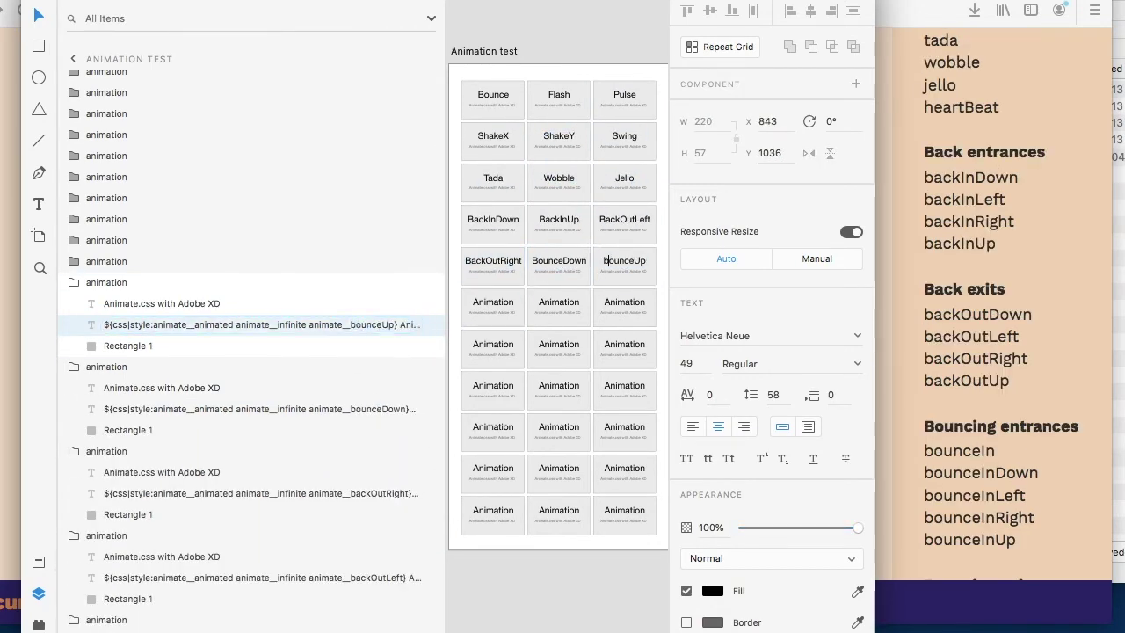
scroll(993, 304, down, 10)
text(Out)
Title the sixth row's cards Flip, FlipInX and FlipOutY, with classes animate__flip, animate__flipInX and animate__flipOutY.
click(492, 306)
text(Flip)
double_click(559, 305)
text(FlipInXFlipOutY)
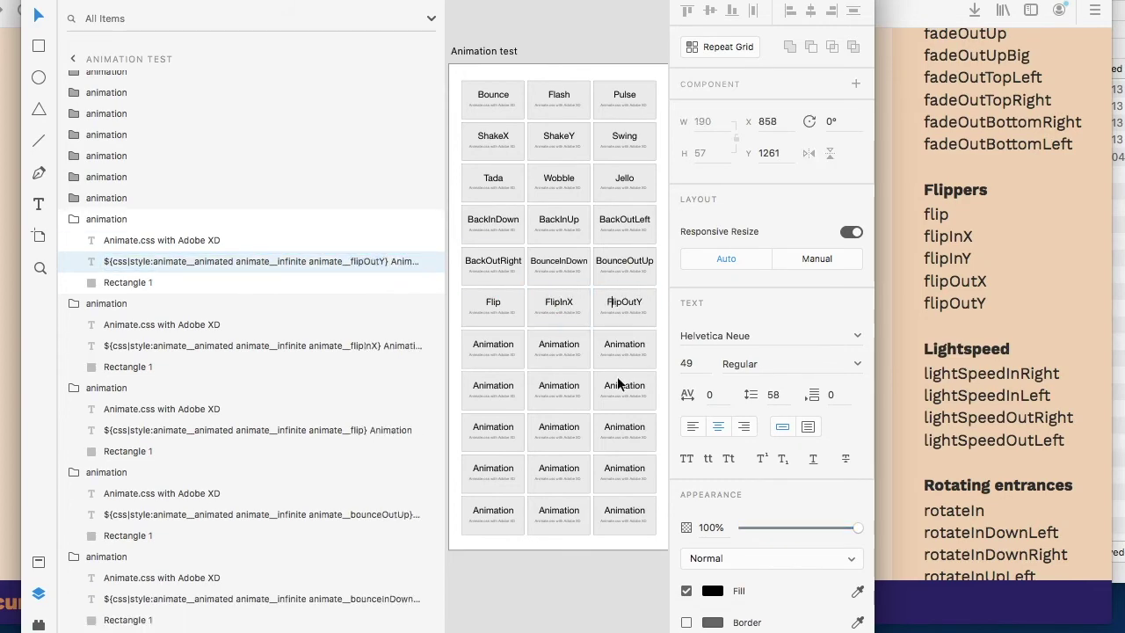
Title the seventh row's first two cards SpeedInRight and SpeedOutRight in smaller text, with classes animate__lightSpeedInRight and animate__lightSpeedOutRight.
text(lightSpeedInRightSpeedInRight)
double_click(559, 345)
drag(299, 219, 377, 219)
text(SpeedOutRight)
click(508, 344)
Title the next four cards RotateIn, RotateOut, Hinge and RollIn, and set the matching animate__ classes in their title layer names.
scroll(1002, 308, down, 3)
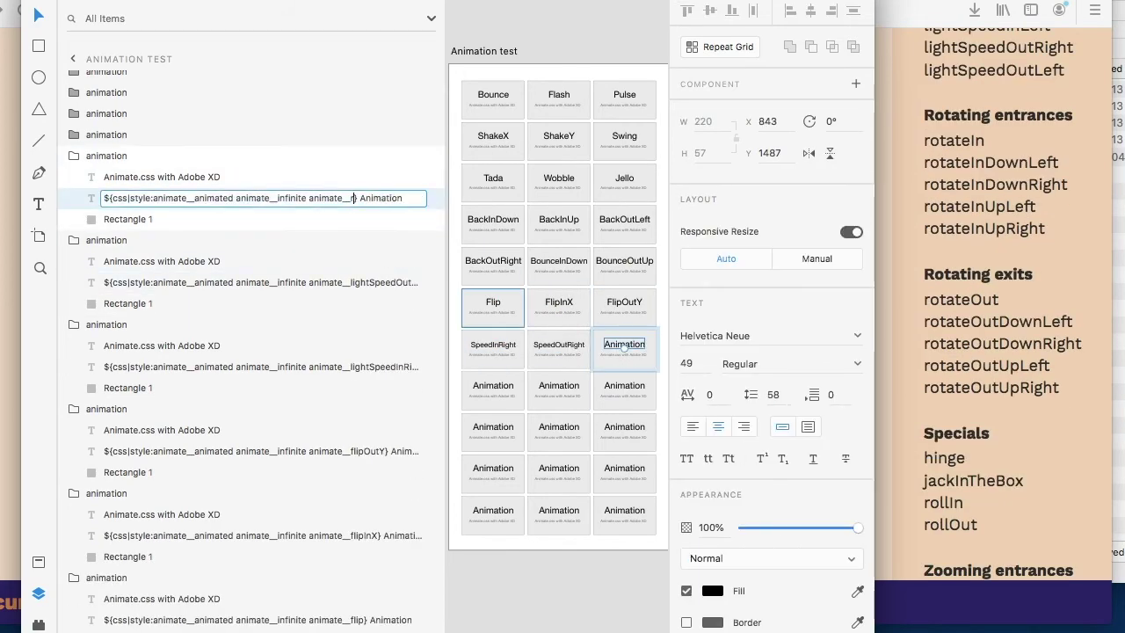
text(rotateInRotateInrotateOutRotateOuthinge)
double_click(625, 389)
text(RollIn)
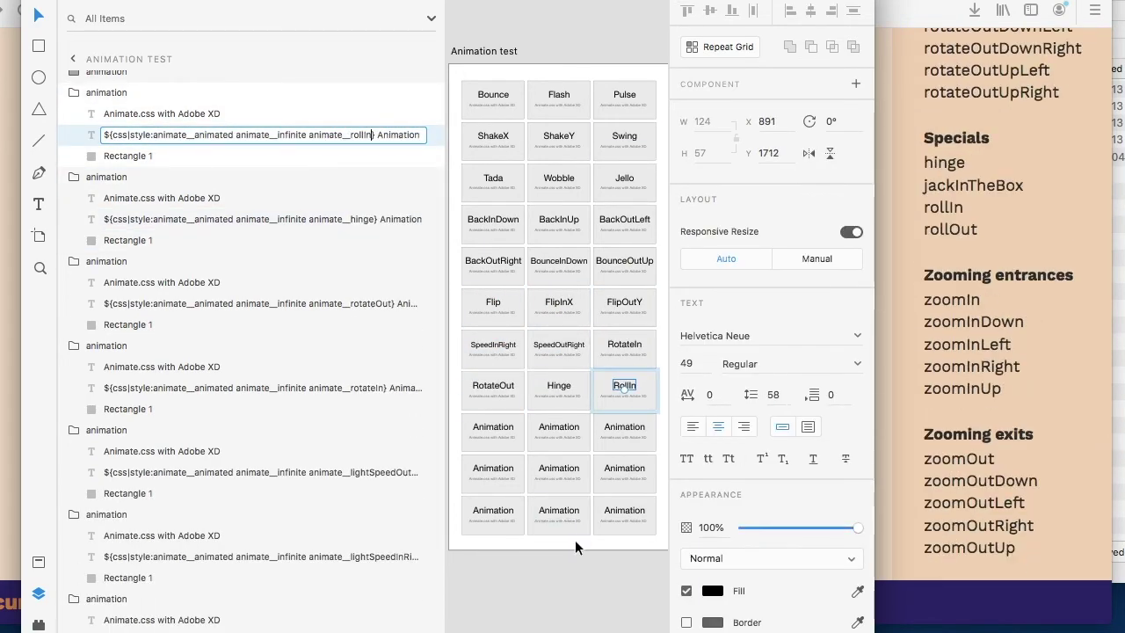
Delete the bottom three rows of unused Animation cards and shorten the Animation test artboard to fit the remaining eight rows.
click(589, 538)
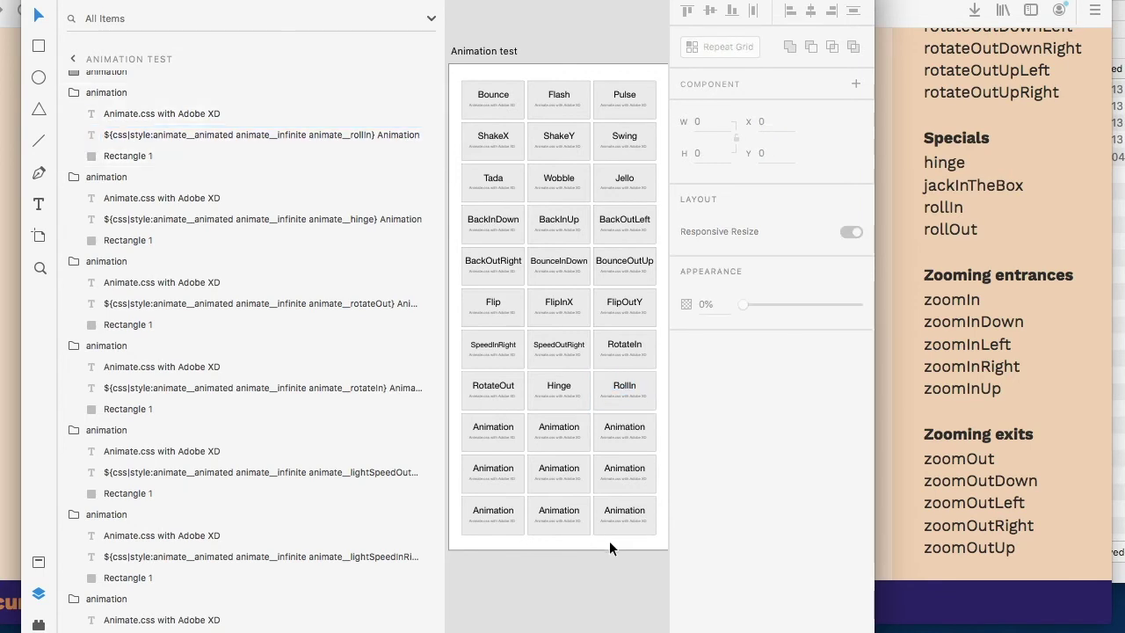
drag(661, 538, 457, 417)
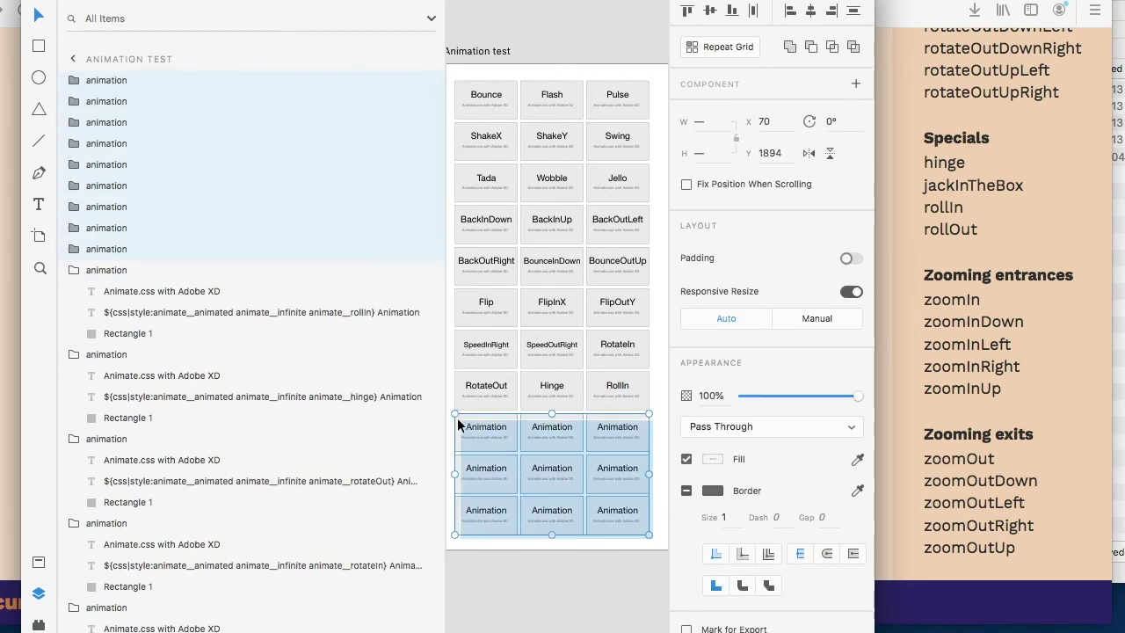
scroll(555, 419, left, 2)
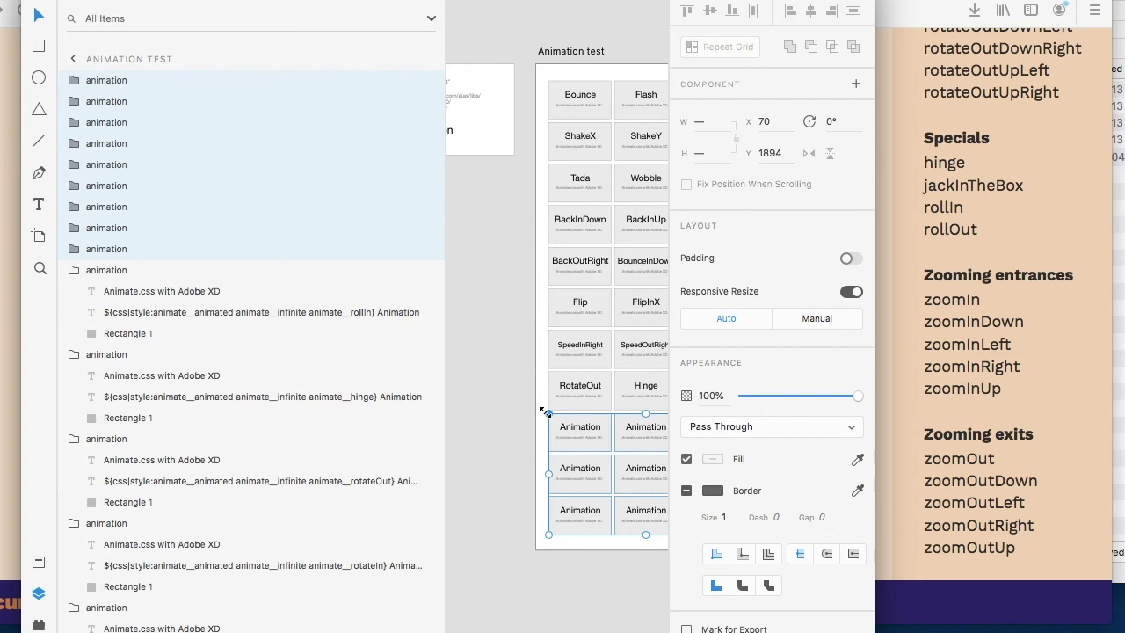
key(Delete)
drag(877, 213, 923, 213)
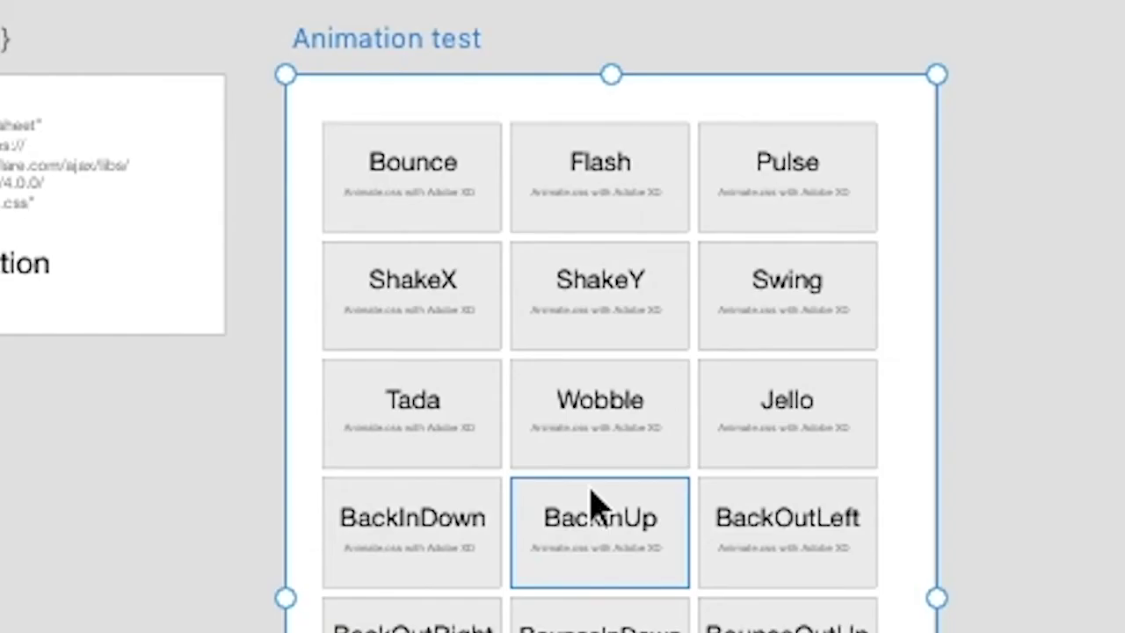
Check the class names in the cards' title layers and export the design as HTML5 with Lightning Storm.
click(492, 411)
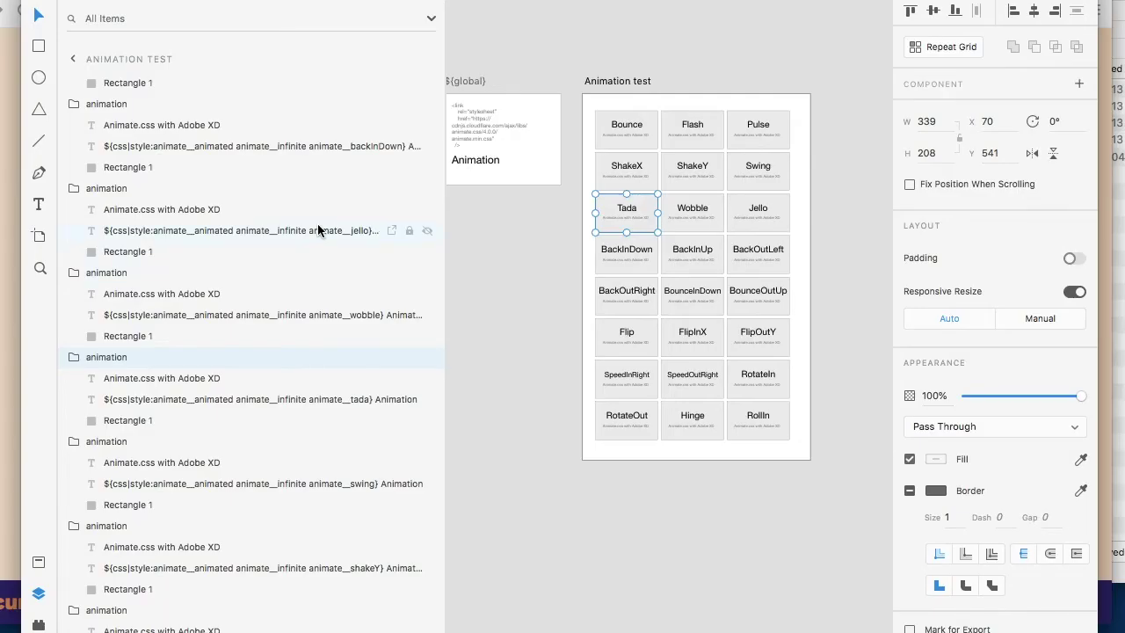
scroll(317, 228, down, 2)
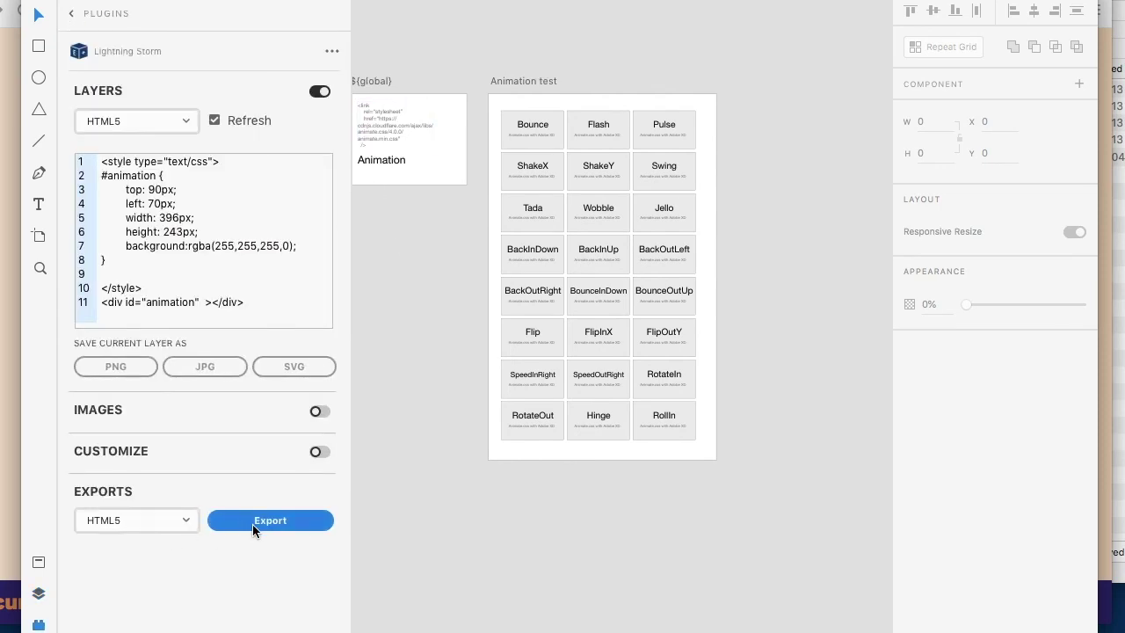
click(253, 521)
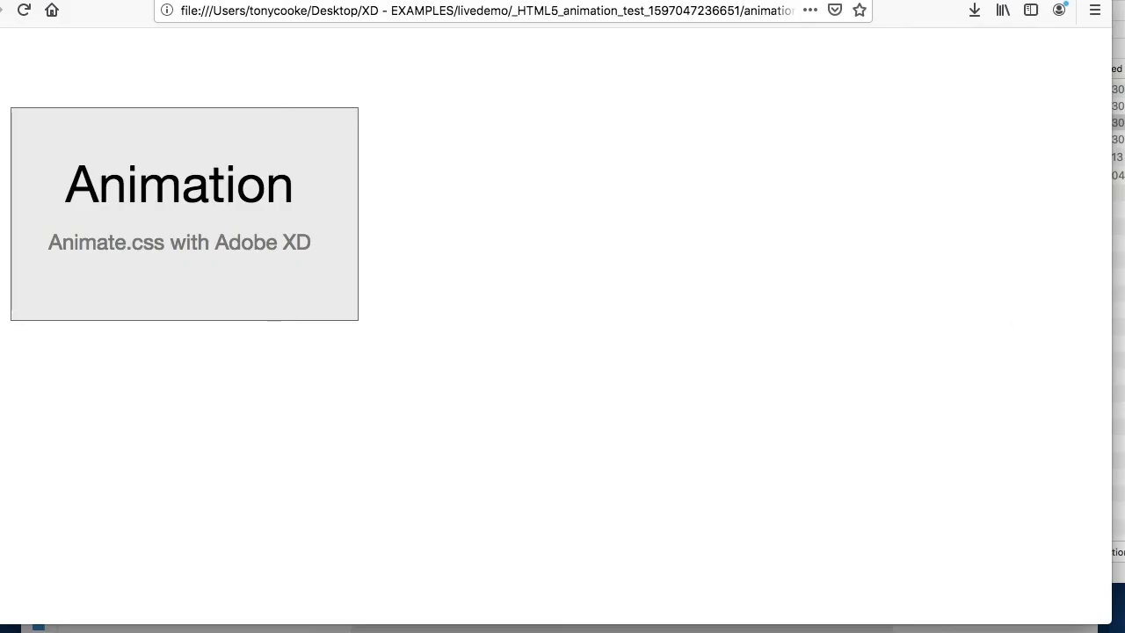
Open animation_test.html from the newest export folder in the browser and examine the animated card titles down to the last row.
key(super+Tab)
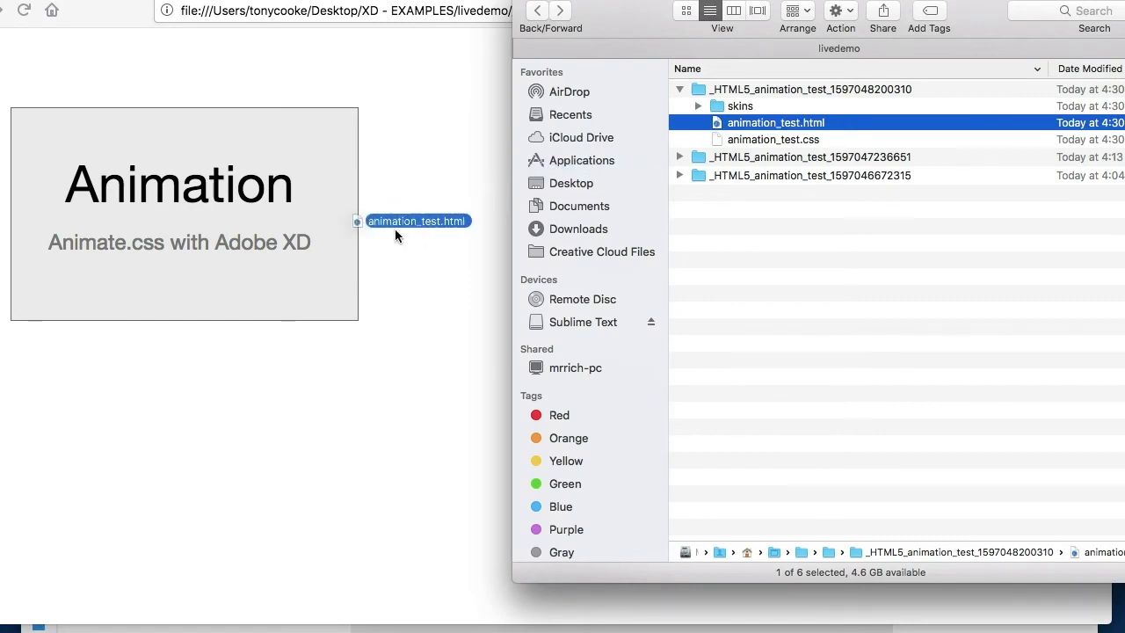
drag(395, 229, 362, 239)
click(374, 86)
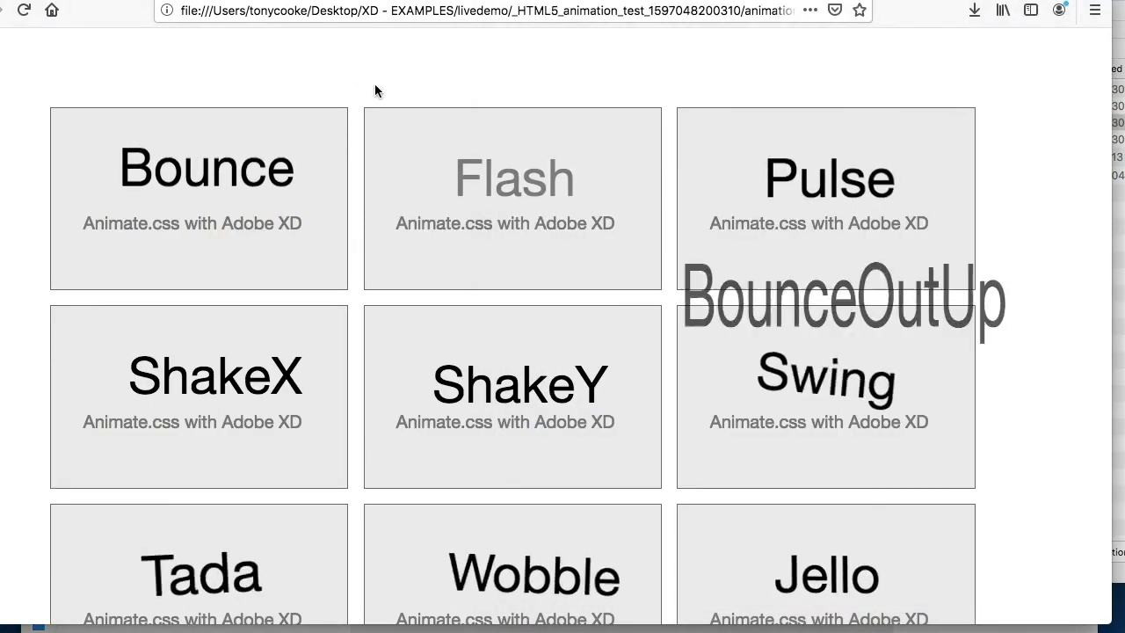
scroll(1046, 163, down, 1)
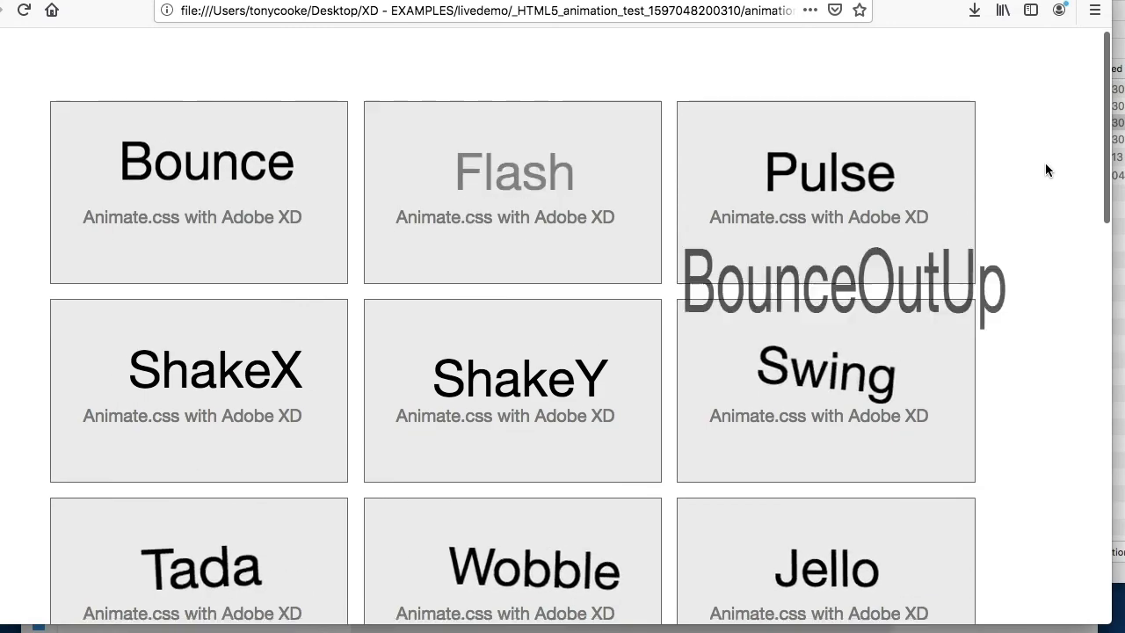
scroll(1045, 170, down, 10)
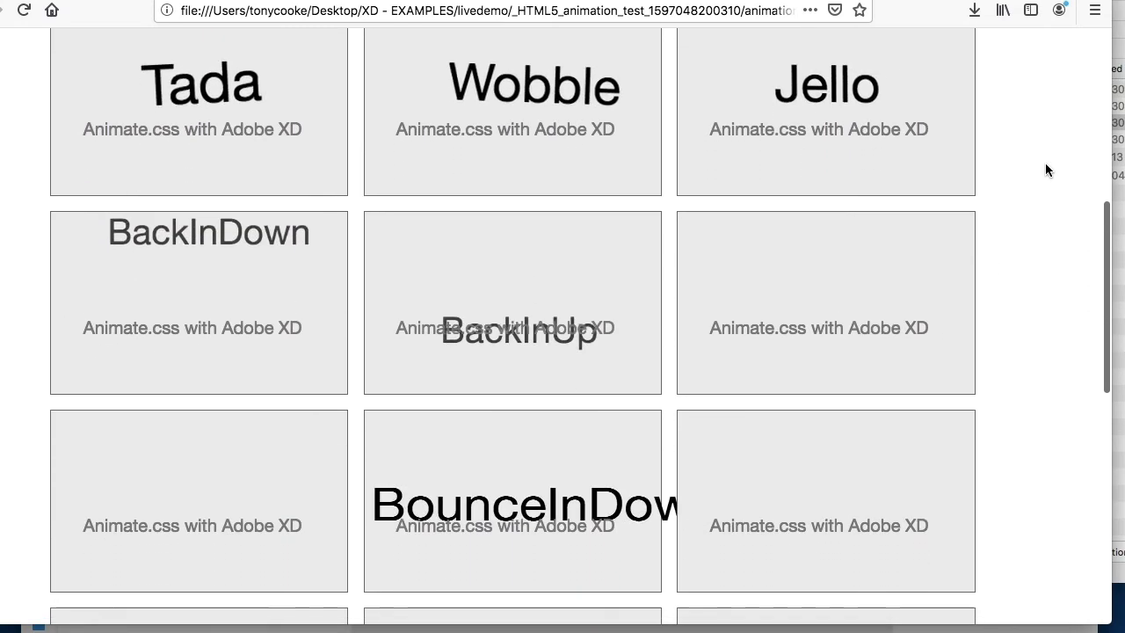
scroll(1046, 163, down, 4)
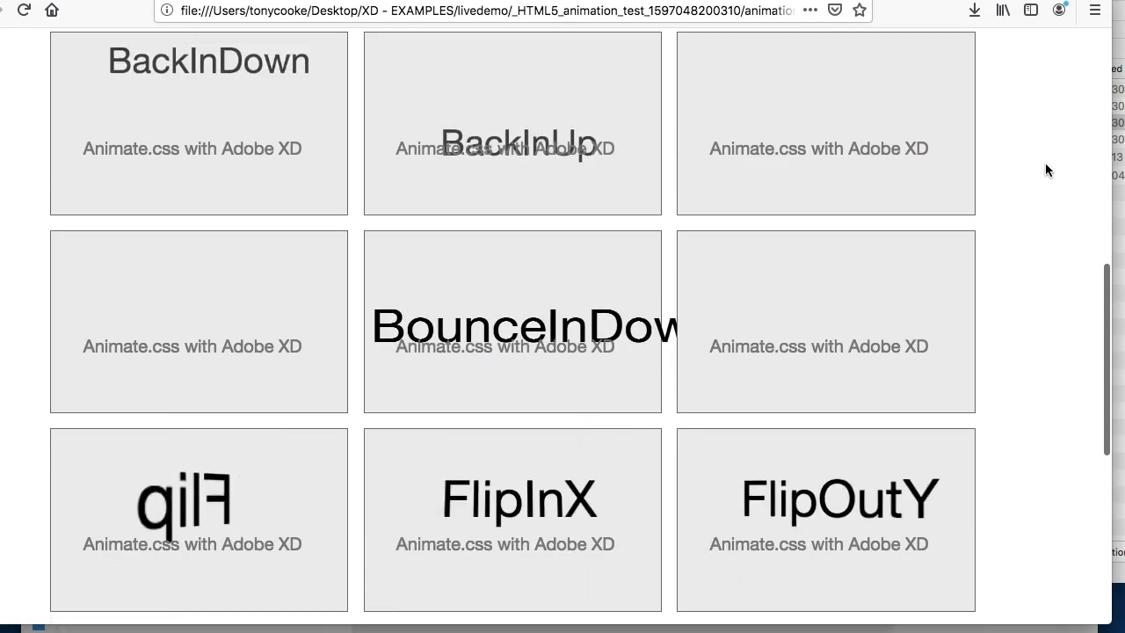
scroll(1046, 165, down, 5)
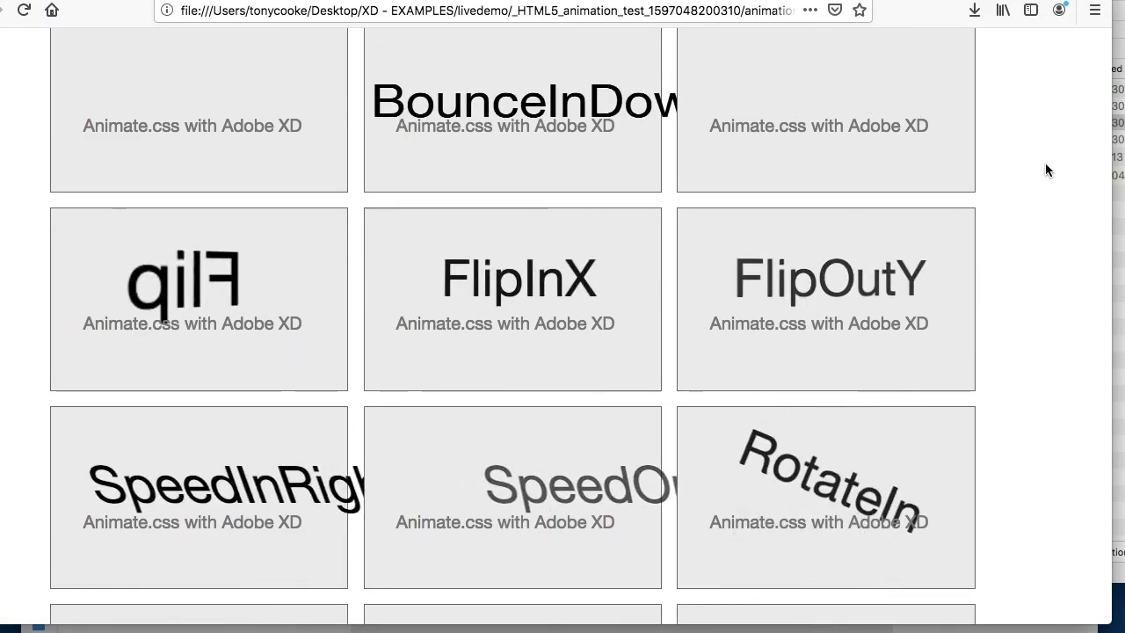
scroll(1045, 164, down, 6)
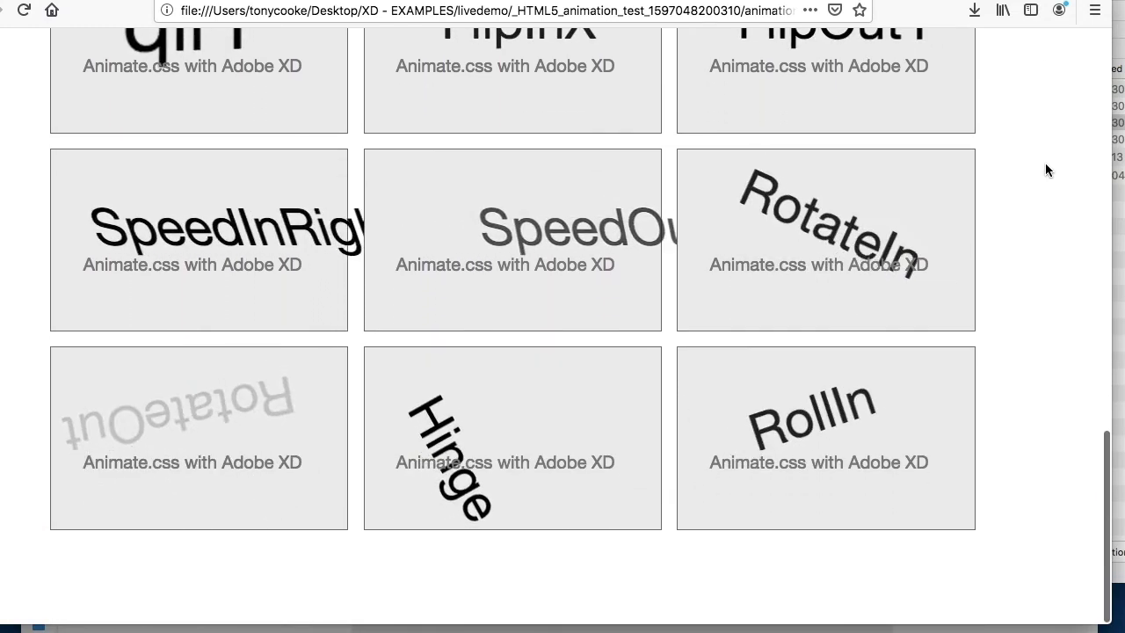